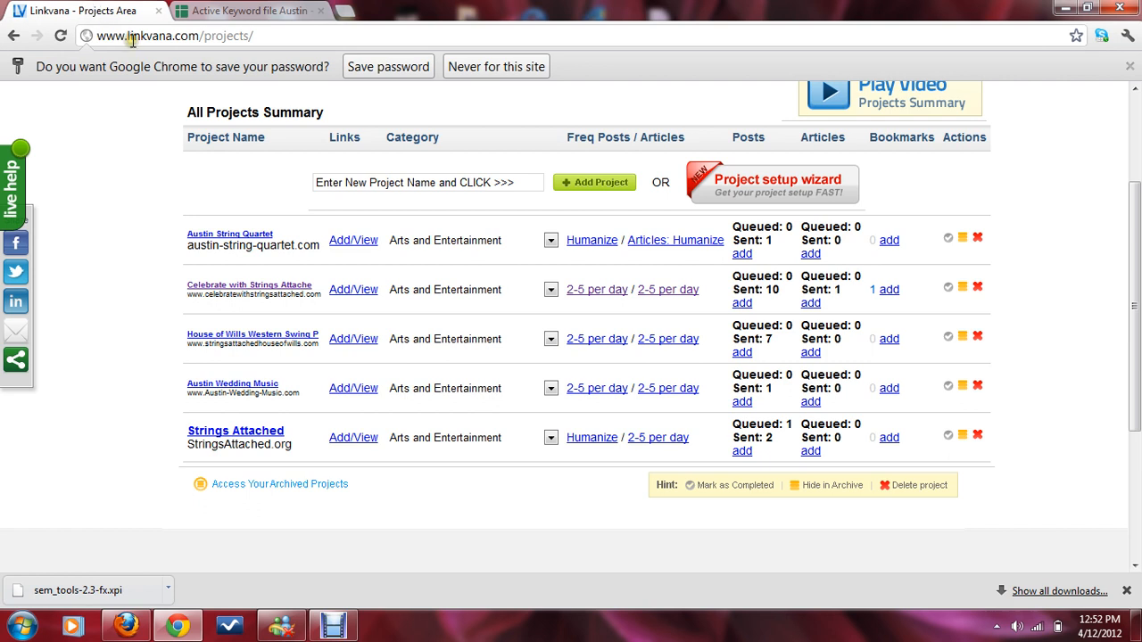
Step: Dismiss the browser's password-saving prompt and switch to the Active Keyword file Austin spreadsheet
{"action": "left_click", "coordinate": [408, 67]}
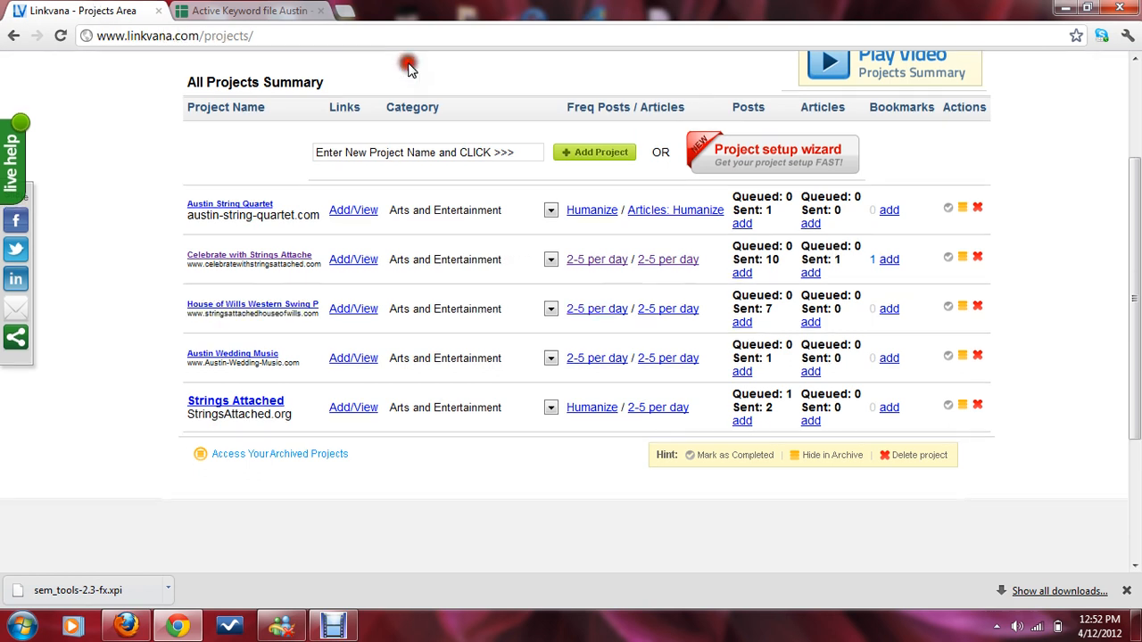
{"action": "left_click", "coordinate": [255, 13]}
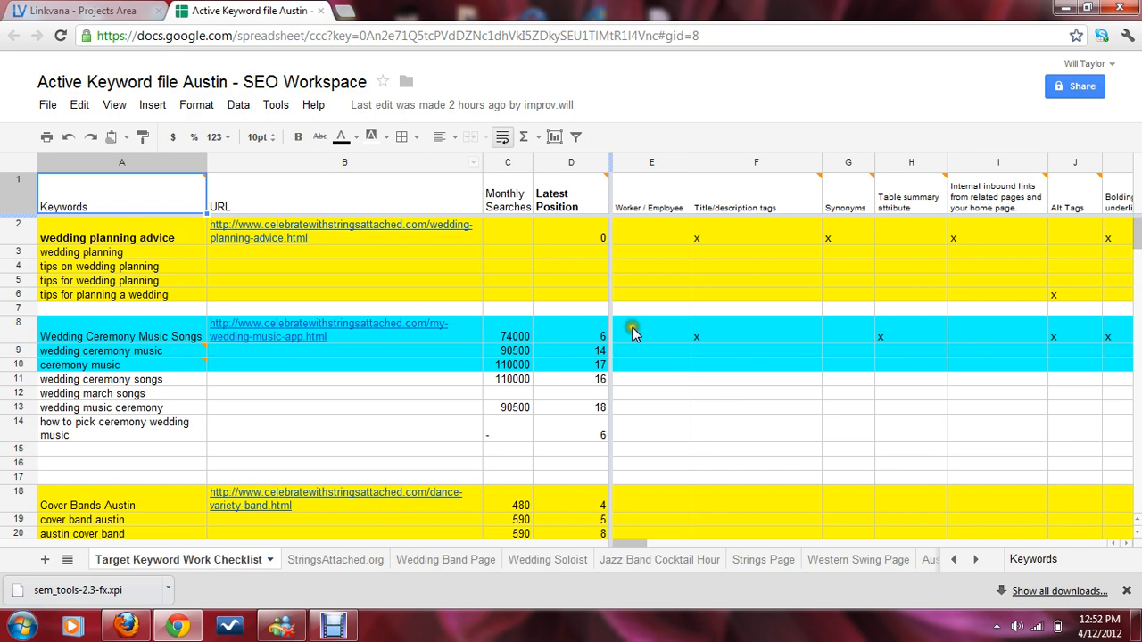
Step: Scroll across the Target Keyword Work Checklist sheet to find the Linkvana tracking column
{"action": "left_click_drag", "start_coordinate": [632, 548], "coordinate": [1093, 546]}
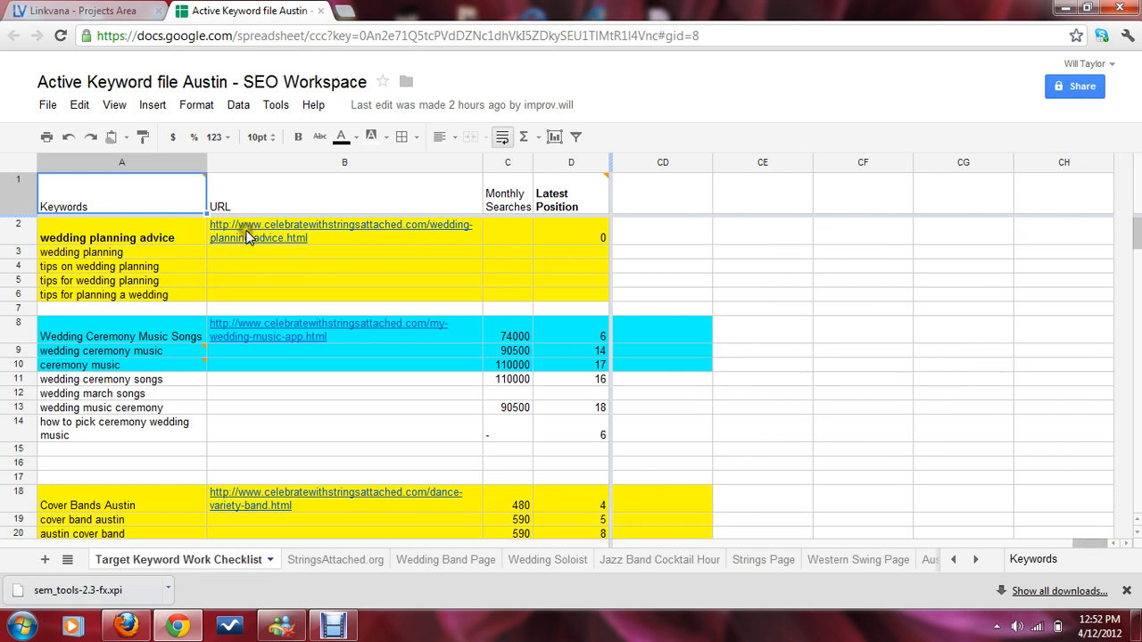
{"action": "left_click", "coordinate": [137, 237]}
{"action": "key", "text": "Tab"}
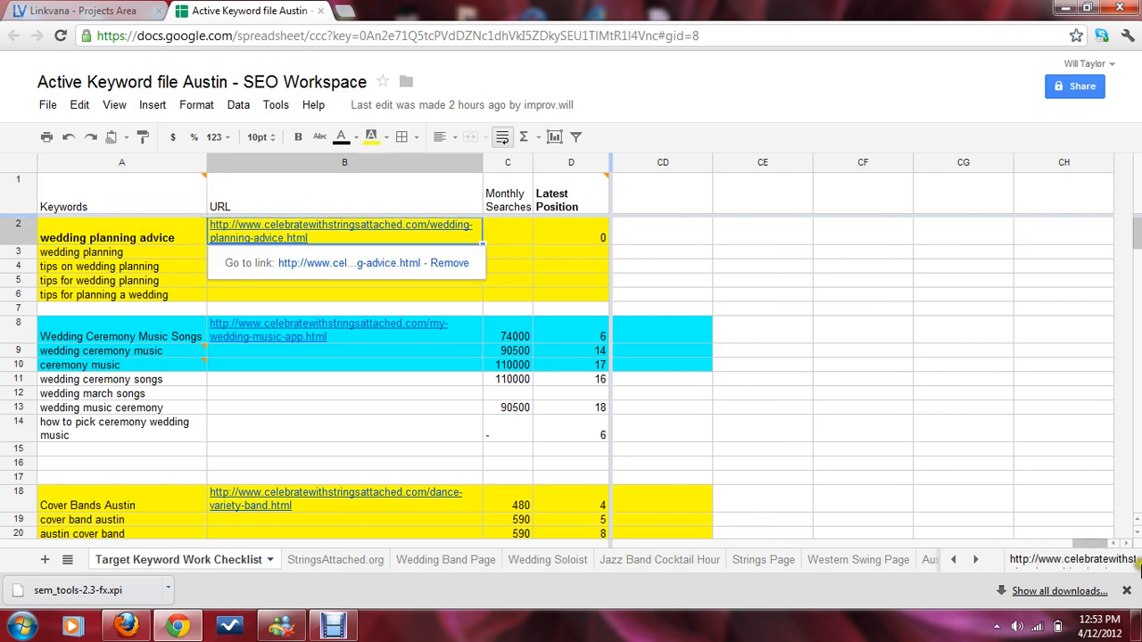
{"action": "left_click_drag", "start_coordinate": [1091, 545], "coordinate": [1065, 543]}
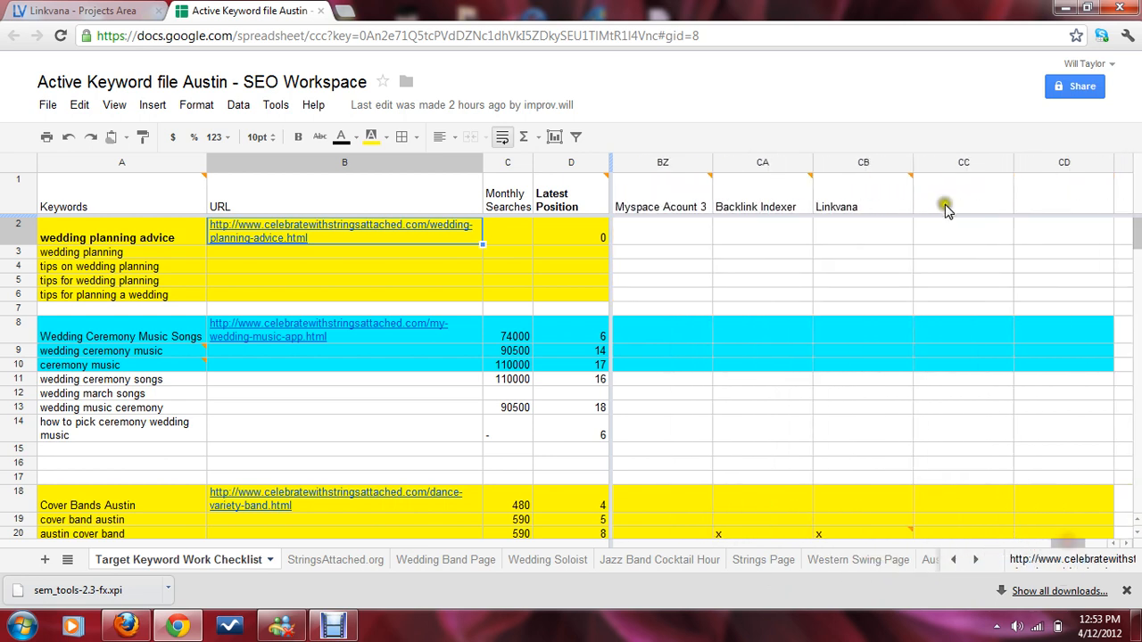
{"action": "mouse_move", "coordinate": [867, 194]}
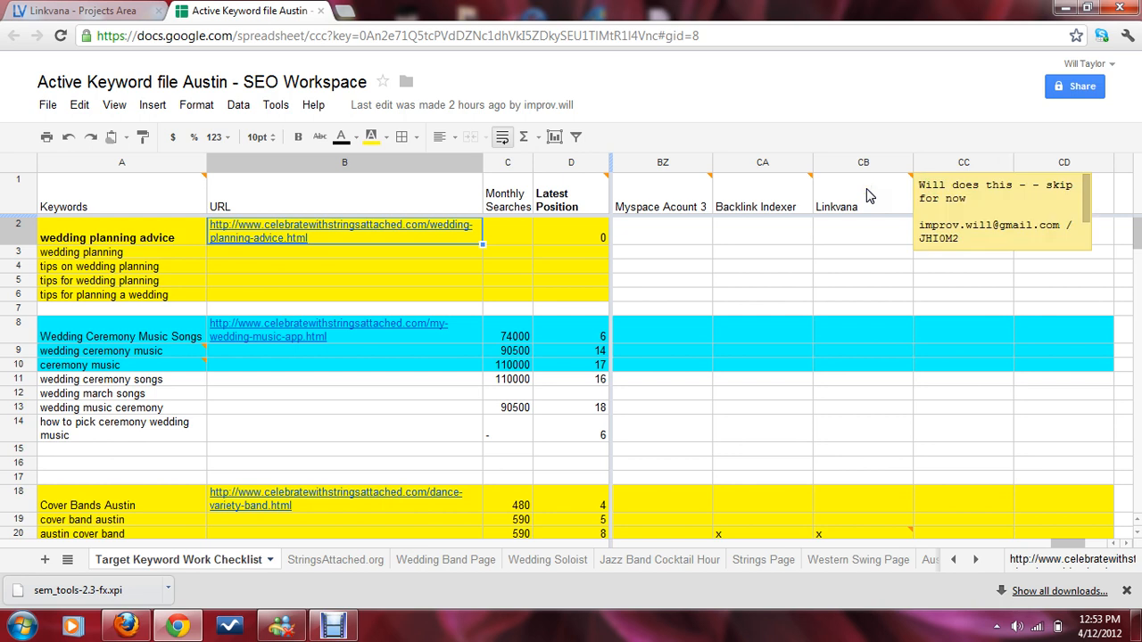
{"action": "left_click", "coordinate": [1126, 546]}
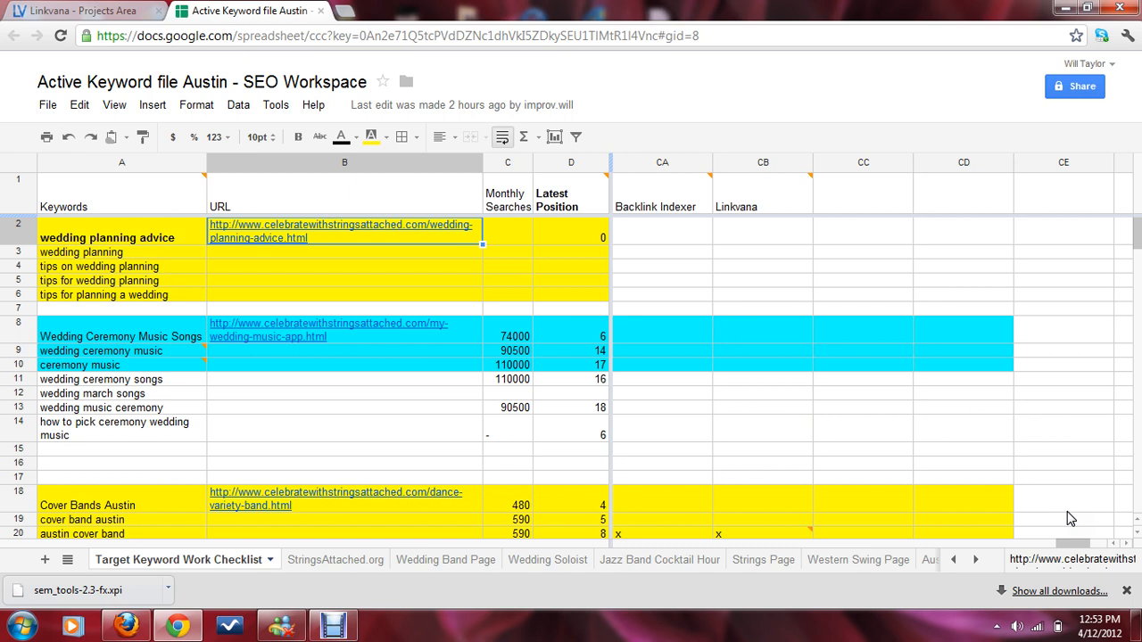
Step: Mark an x in the Linkvana column for the Wedding Ceremony Music Songs row
{"action": "left_click", "coordinate": [765, 343]}
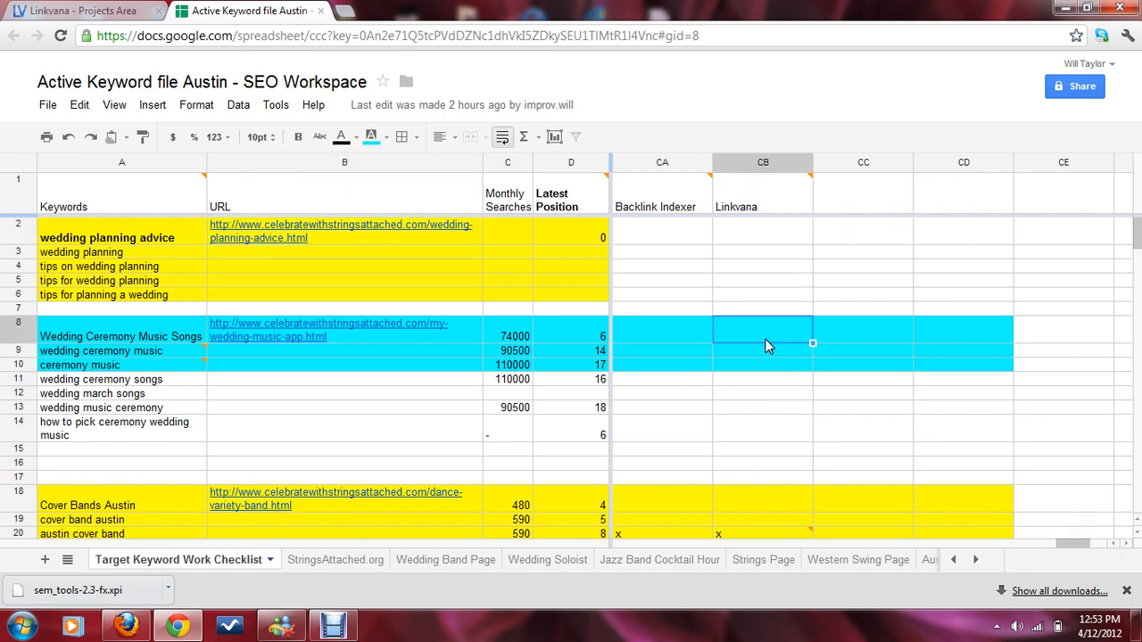
{"action": "left_click", "coordinate": [154, 336]}
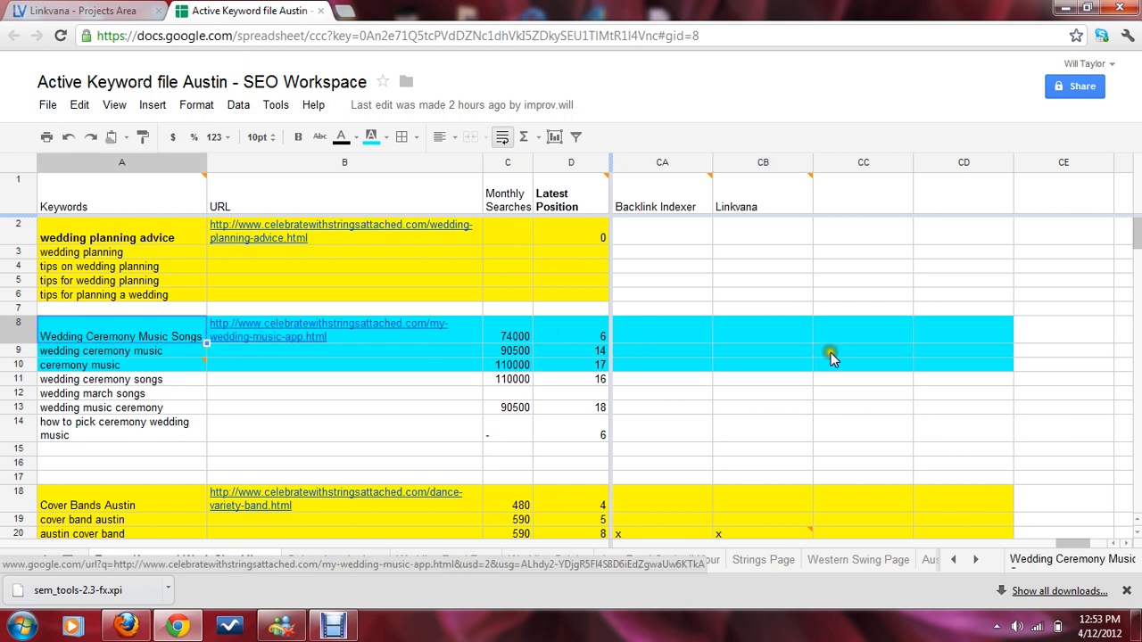
{"action": "left_click", "coordinate": [776, 327]}
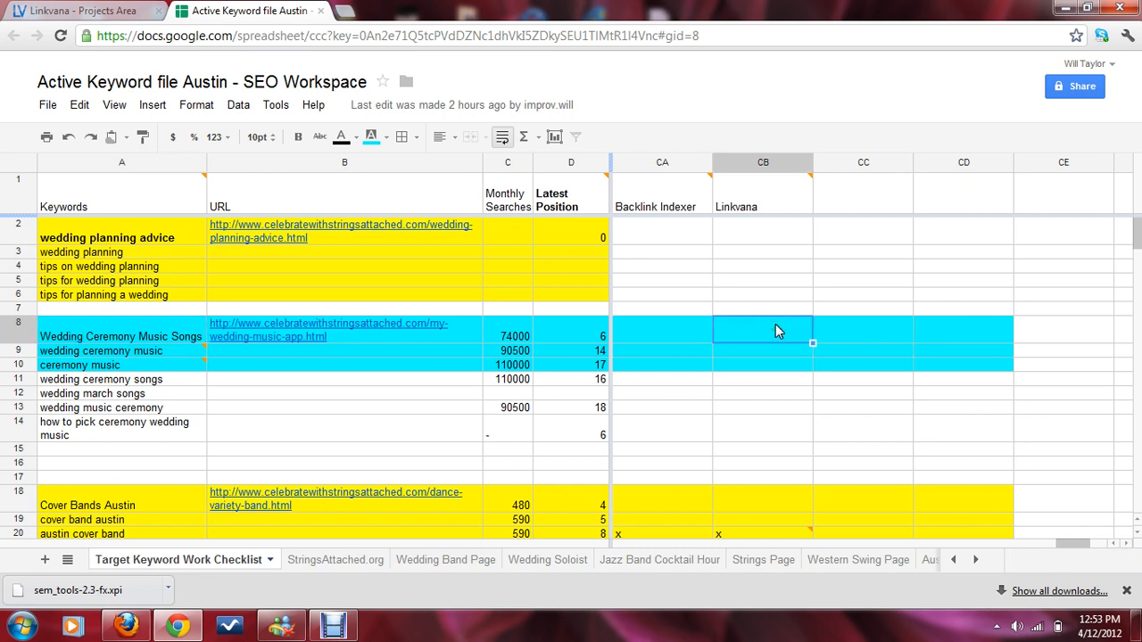
{"action": "type", "text": "x"}
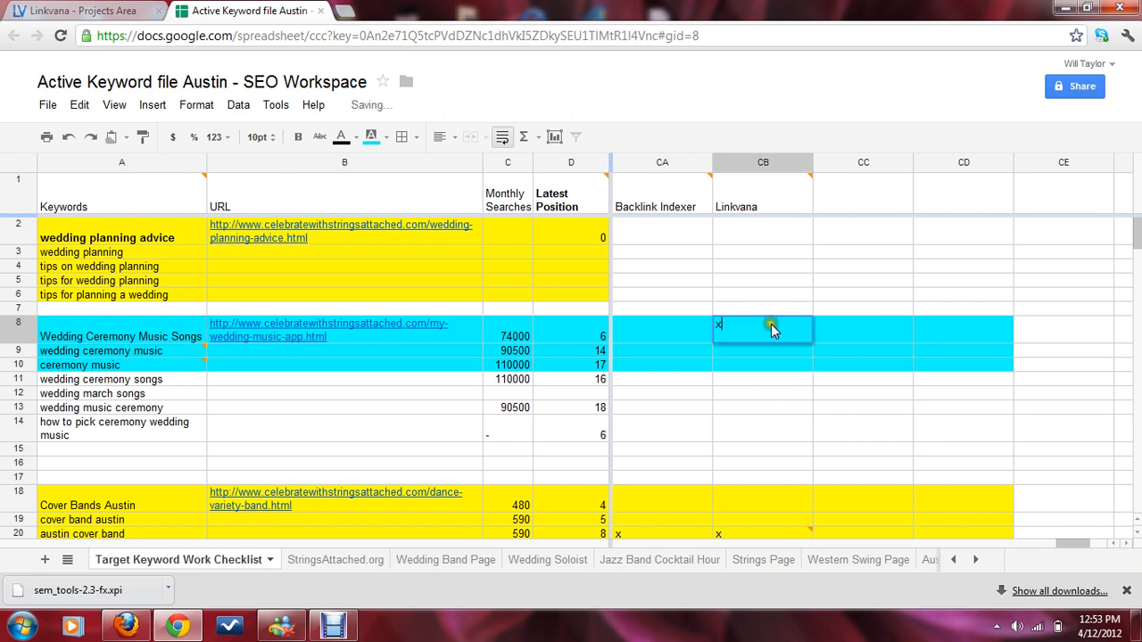
{"action": "left_click", "coordinate": [680, 331]}
{"action": "left_click", "coordinate": [746, 334]}
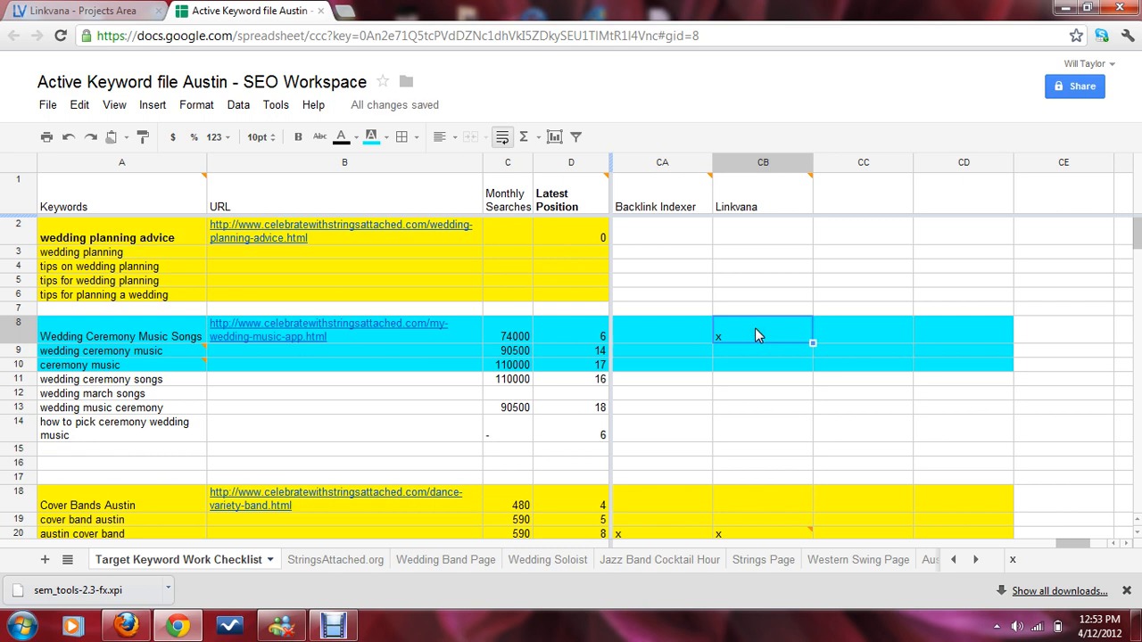
Step: Insert a comment on that Linkvana cell reading "4/12 posted 20 comments"
{"action": "right_click", "coordinate": [755, 329]}
{"action": "left_click", "coordinate": [773, 194]}
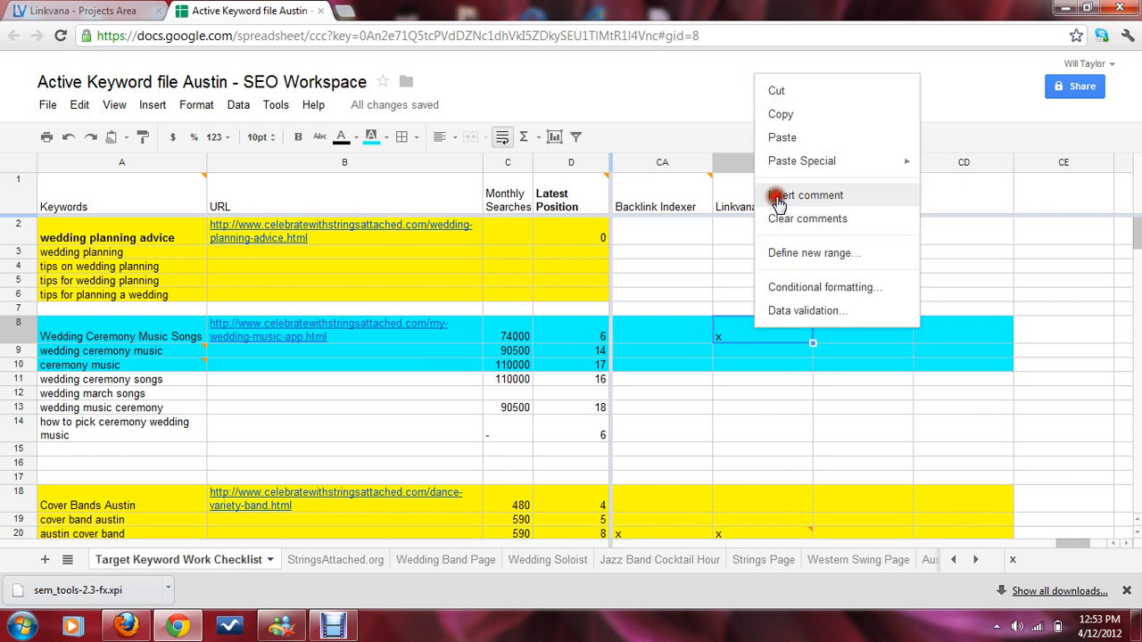
{"action": "key", "text": "ctrl+a"}
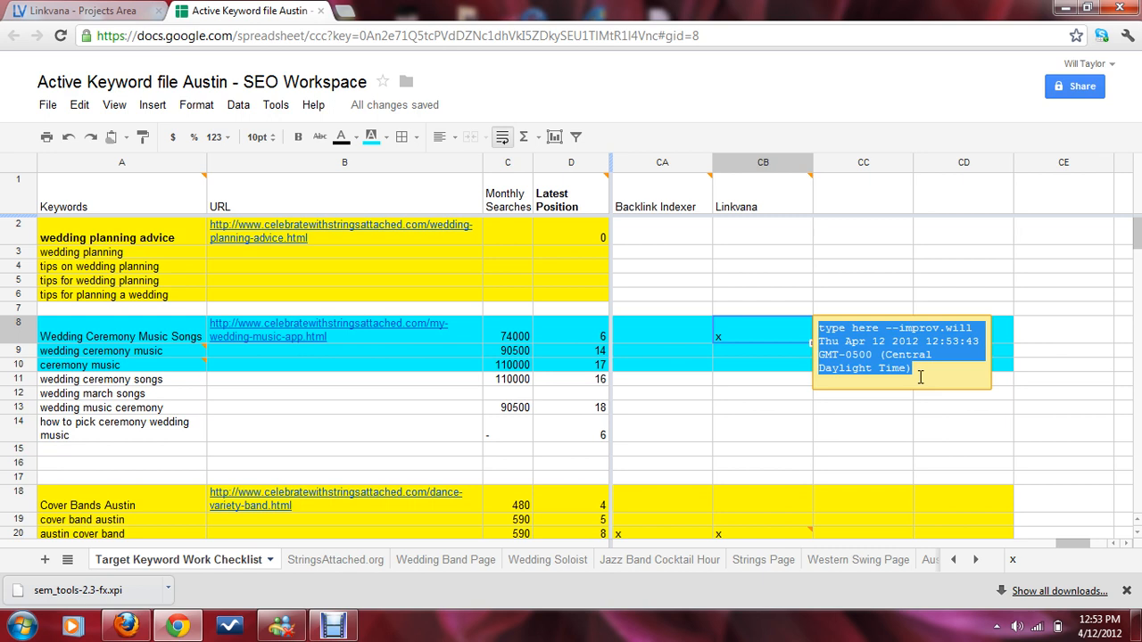
{"action": "type", "text": "4/"}
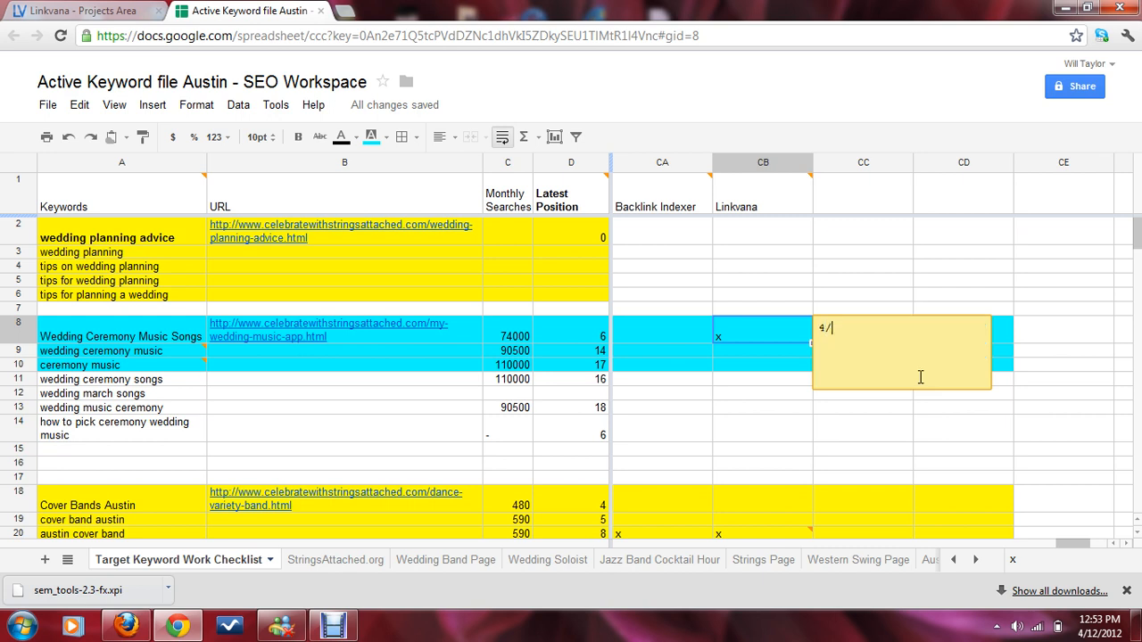
{"action": "type", "text": "12 posted 20 comments"}
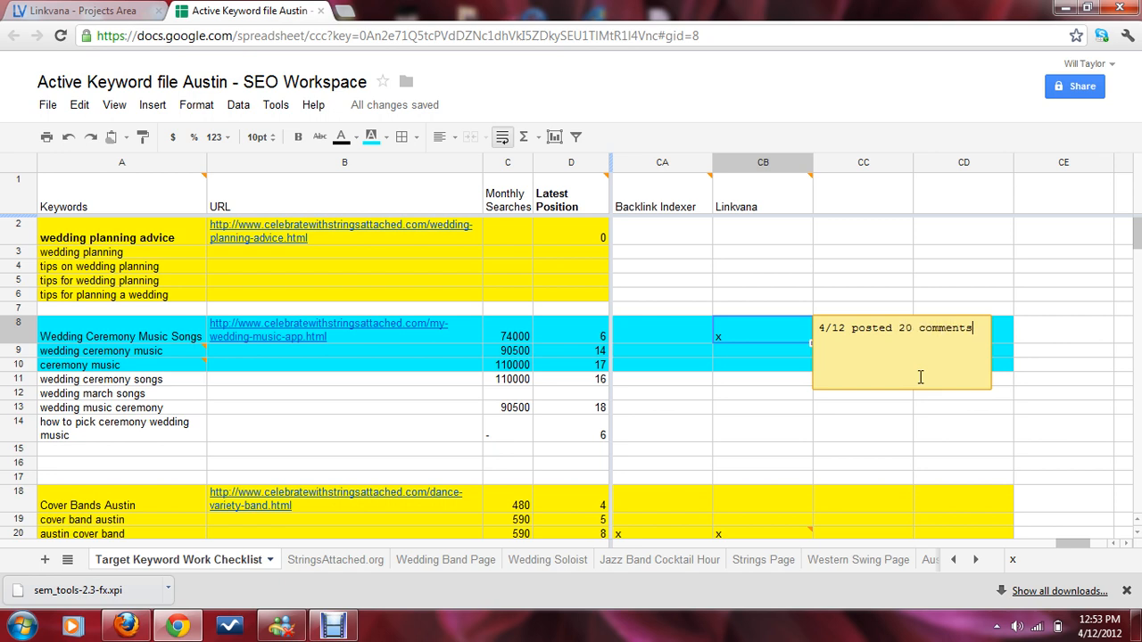
Step: Add a second comment line reading "4/12 4 blog posts"
{"action": "key", "text": "Return"}
{"action": "type", "text": "4/12 4 blog posts"}
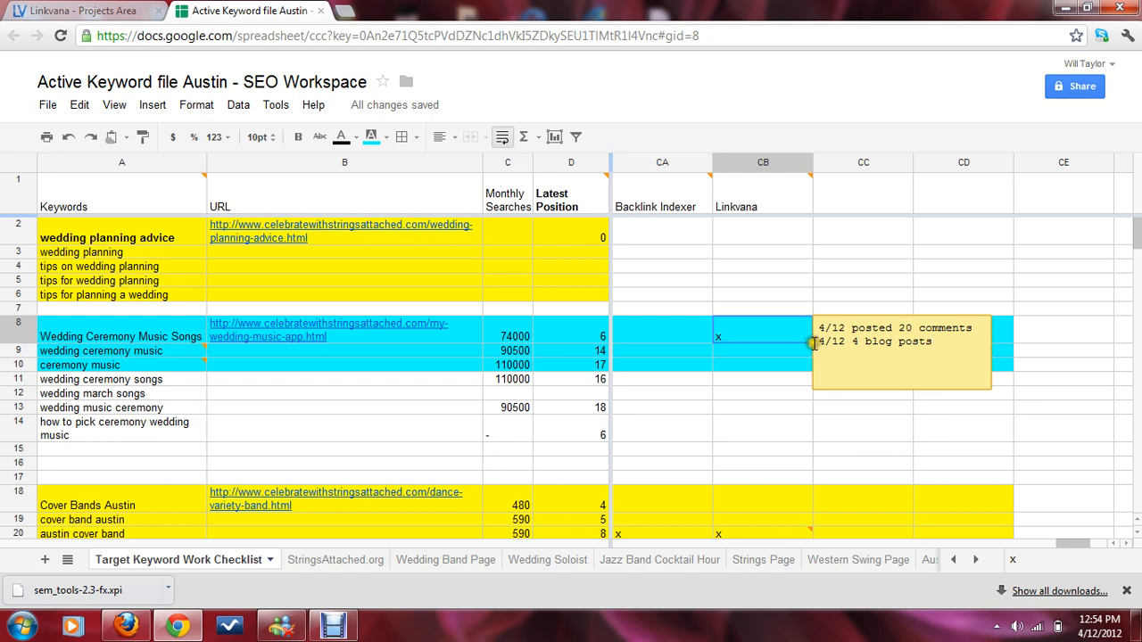
Step: Delete the comment text and clear the x from the Linkvana cell
{"action": "left_click", "coordinate": [730, 339]}
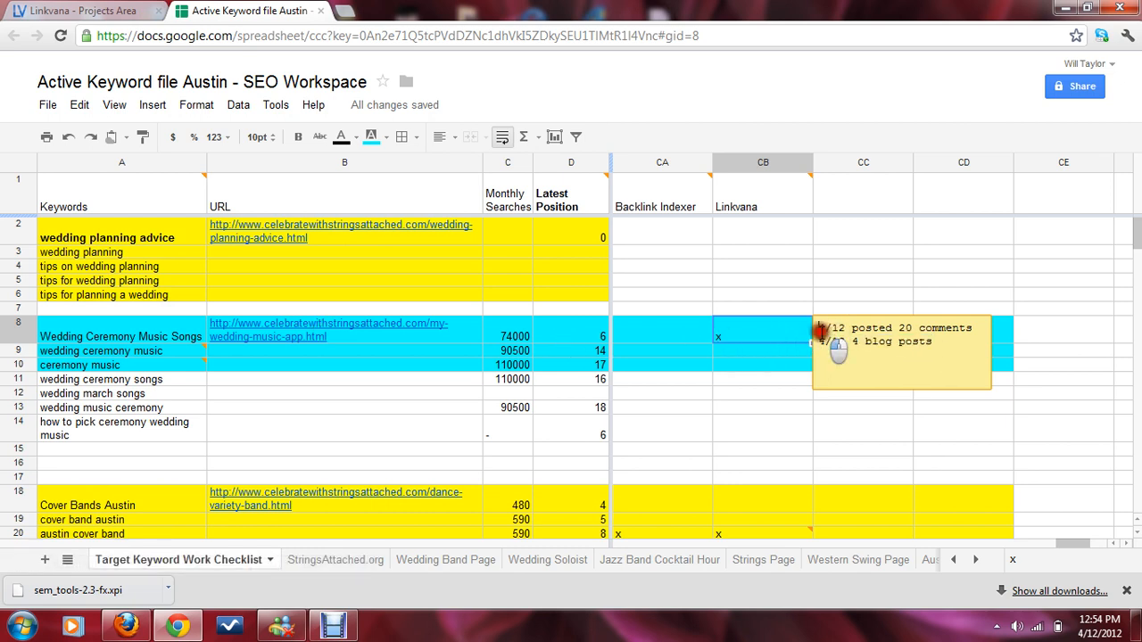
{"action": "key", "text": "ctrl+a"}
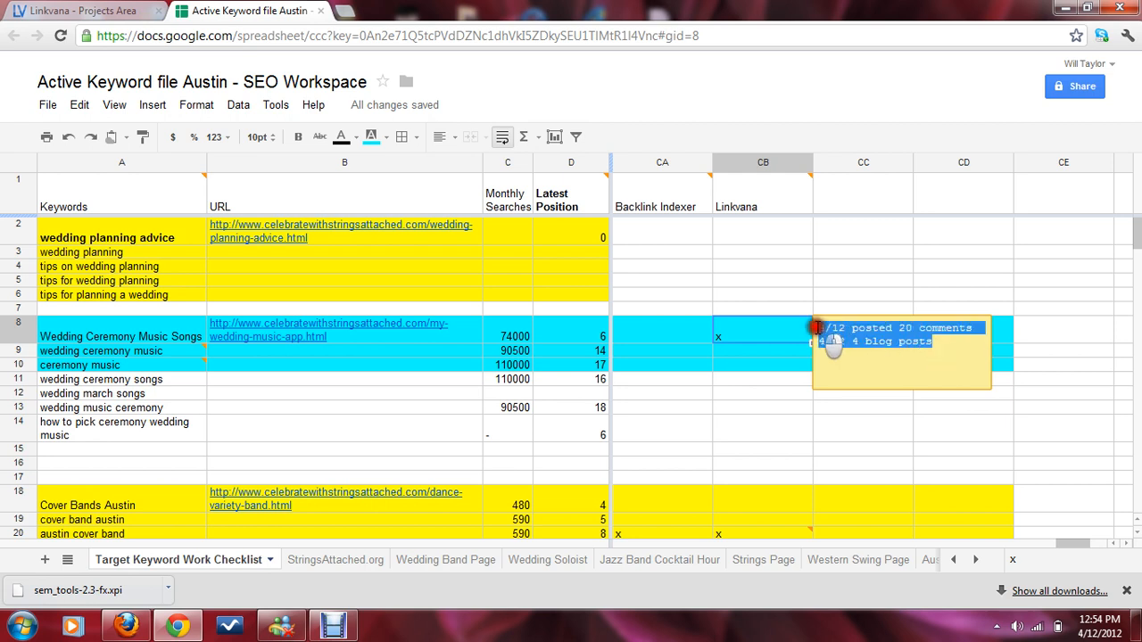
{"action": "key", "text": "Delete"}
{"action": "left_click", "coordinate": [755, 330]}
{"action": "key", "text": "Delete"}
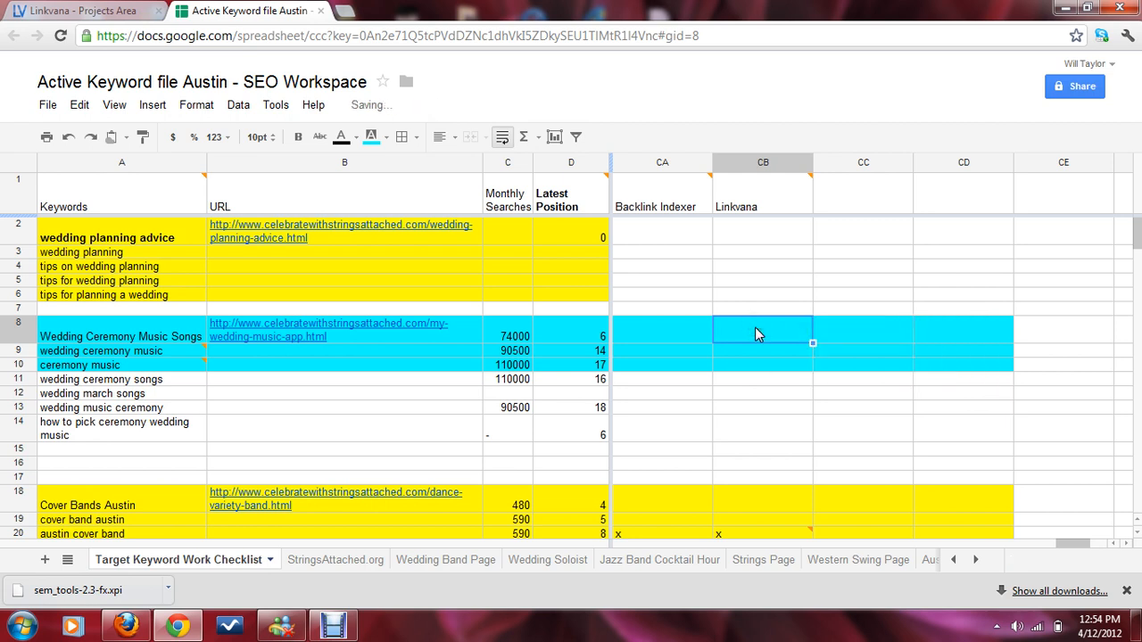
{"action": "left_click", "coordinate": [752, 348]}
{"action": "left_click", "coordinate": [755, 336]}
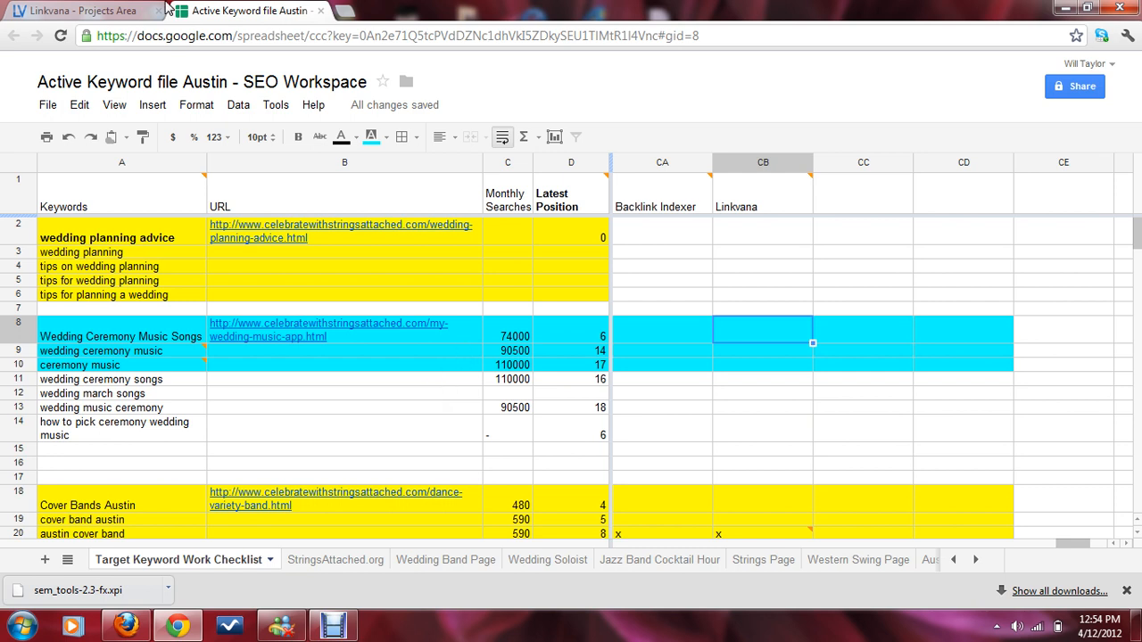
Step: Return to Linkvana's projects list and open the Celebrate with Strings Attache project
{"action": "left_click", "coordinate": [73, 13]}
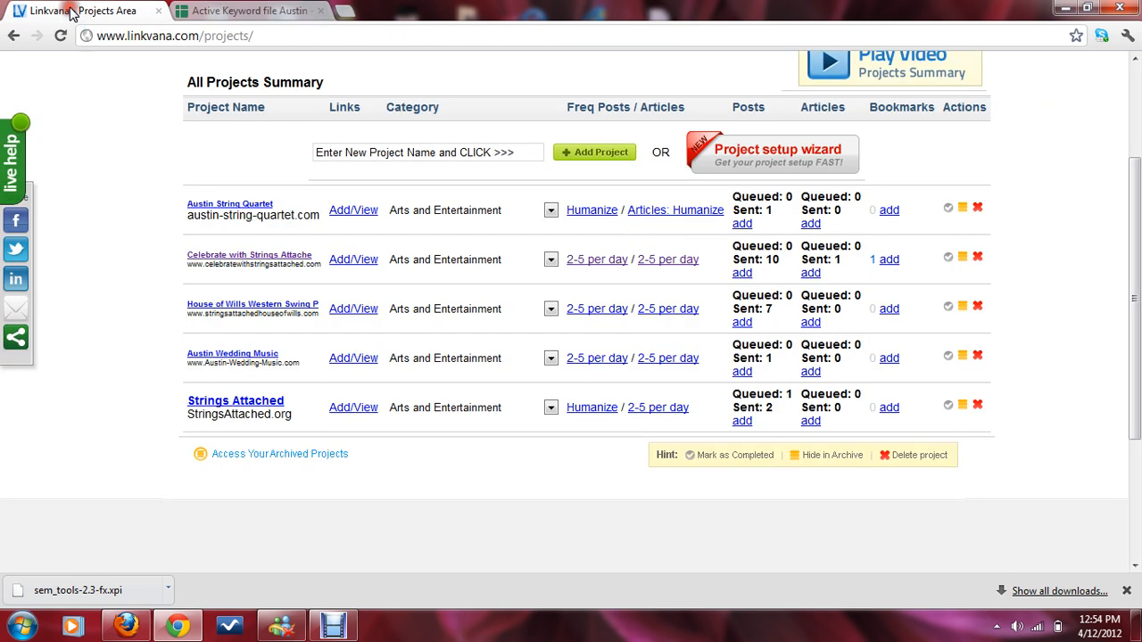
{"action": "left_click", "coordinate": [204, 9]}
{"action": "mouse_move", "coordinate": [68, 351]}
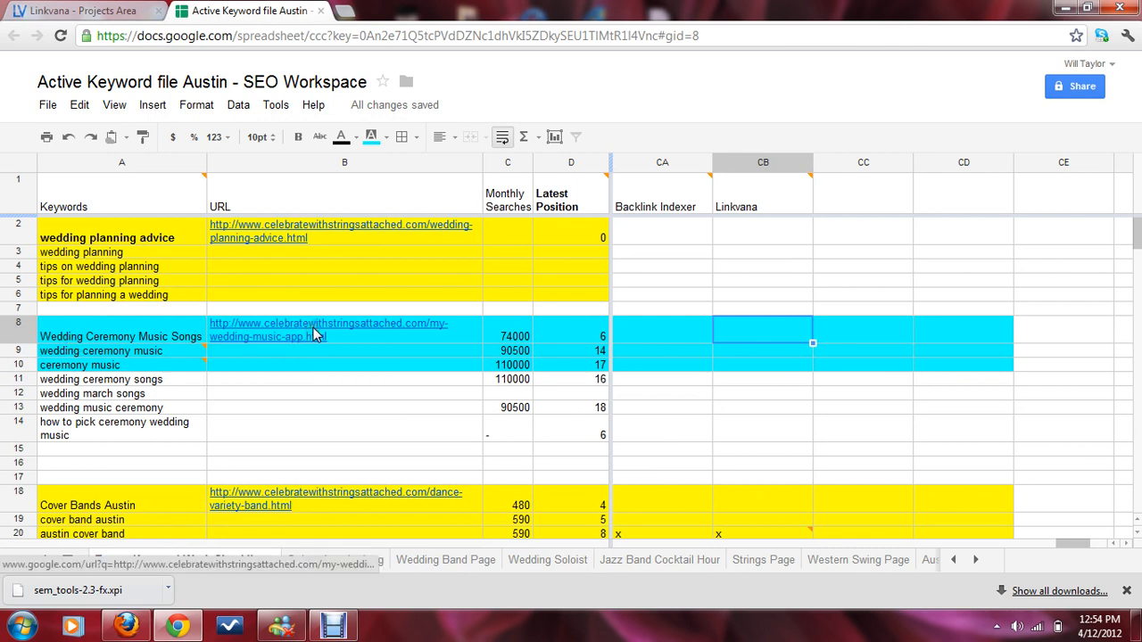
{"action": "left_click", "coordinate": [492, 336]}
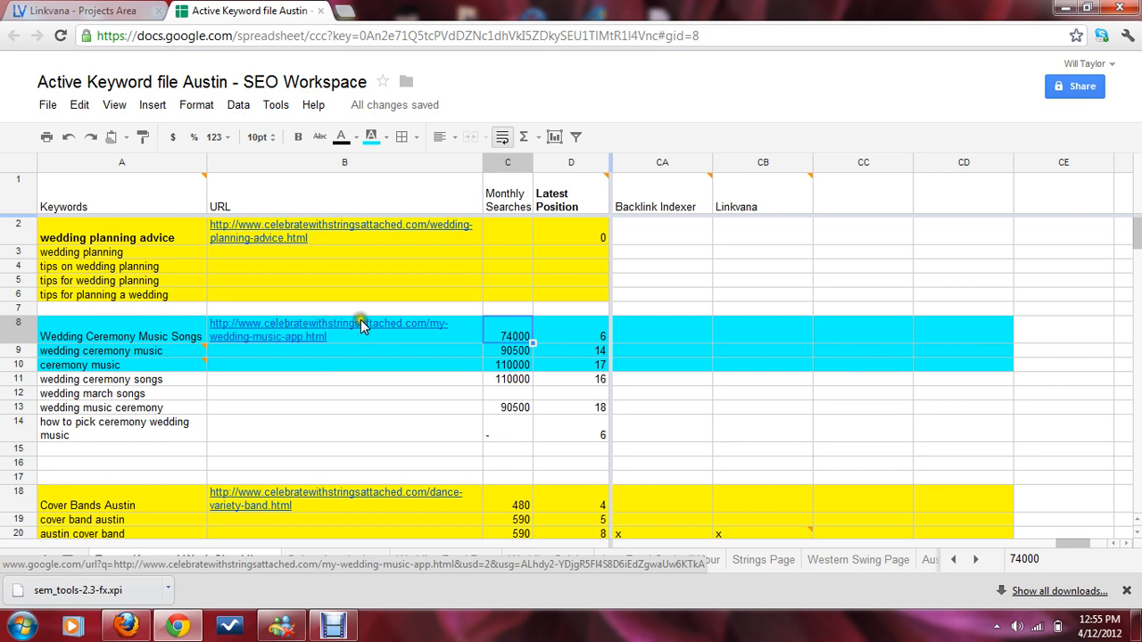
{"action": "left_click", "coordinate": [82, 11]}
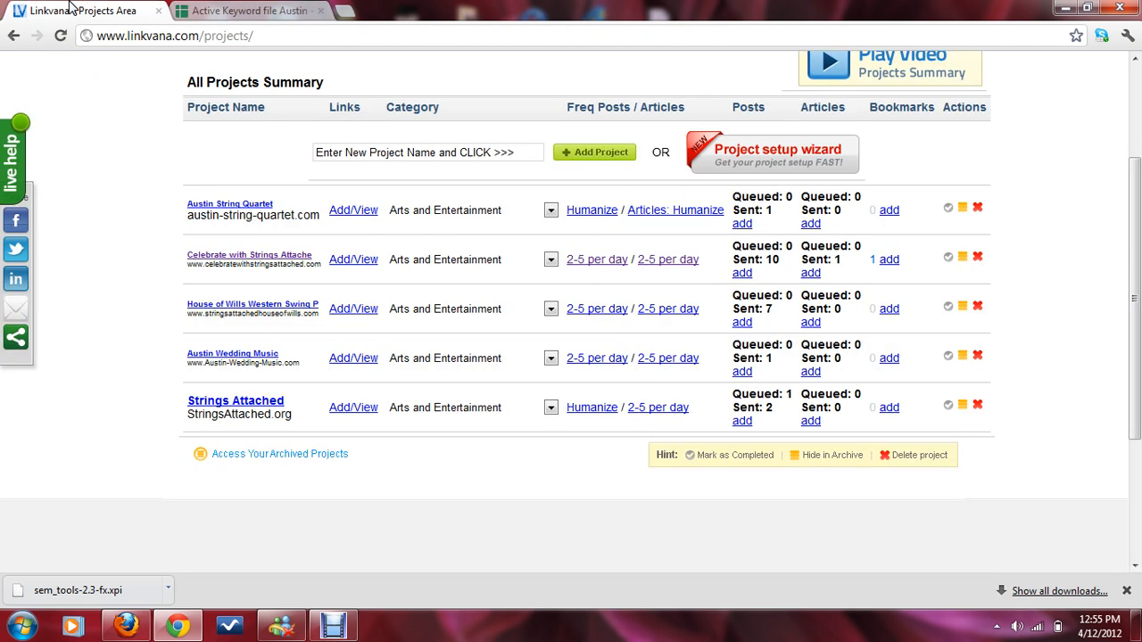
{"action": "left_click", "coordinate": [207, 258]}
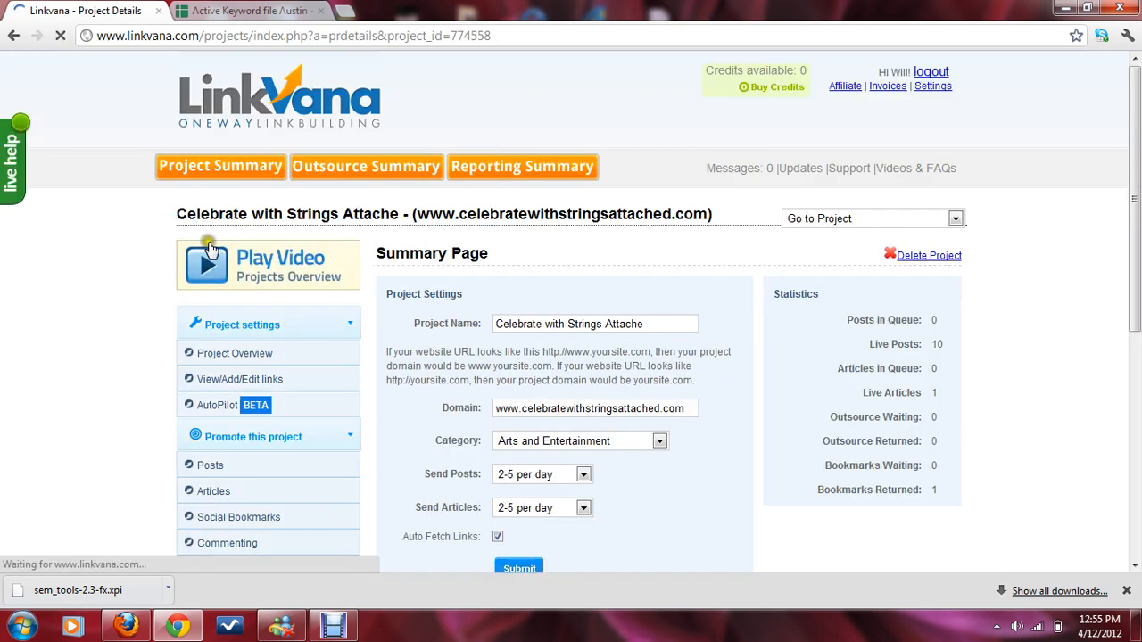
Step: Open the project's Posts section to write a new blog post
{"action": "scroll", "coordinate": [821, 432], "scroll_direction": "down", "scroll_amount": 2}
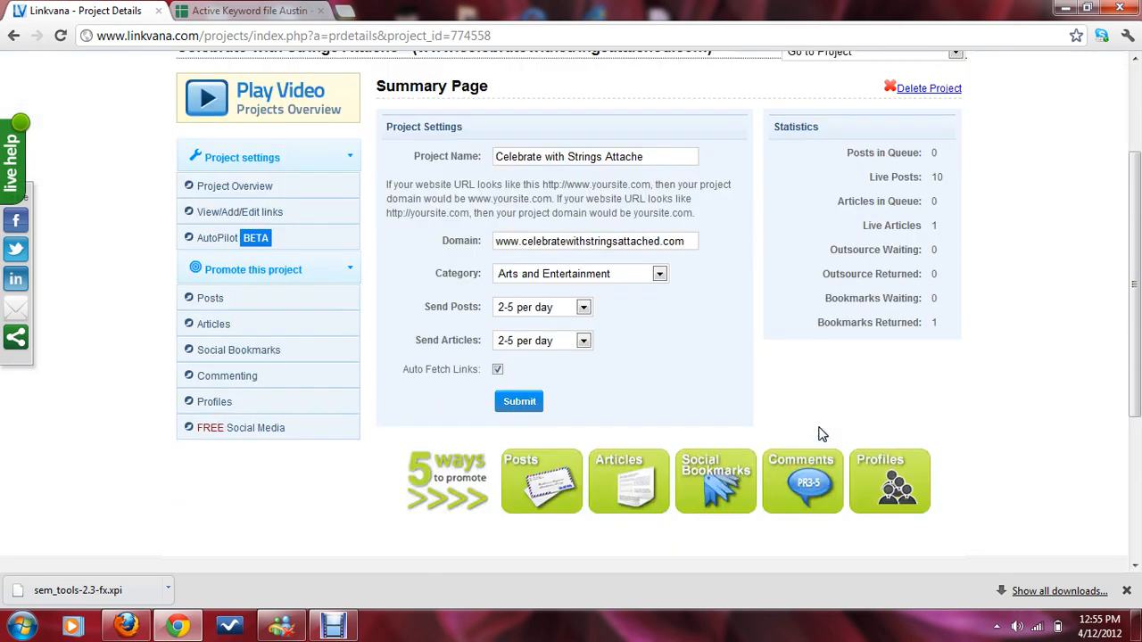
{"action": "scroll", "coordinate": [652, 443], "scroll_direction": "down", "scroll_amount": 2}
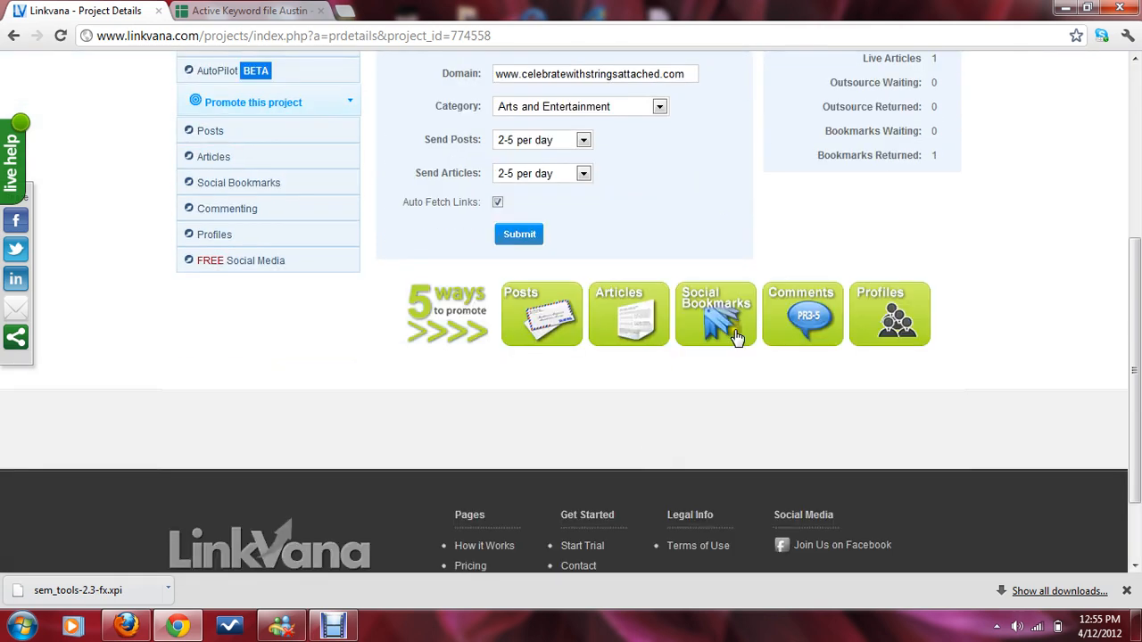
{"action": "left_click", "coordinate": [534, 321]}
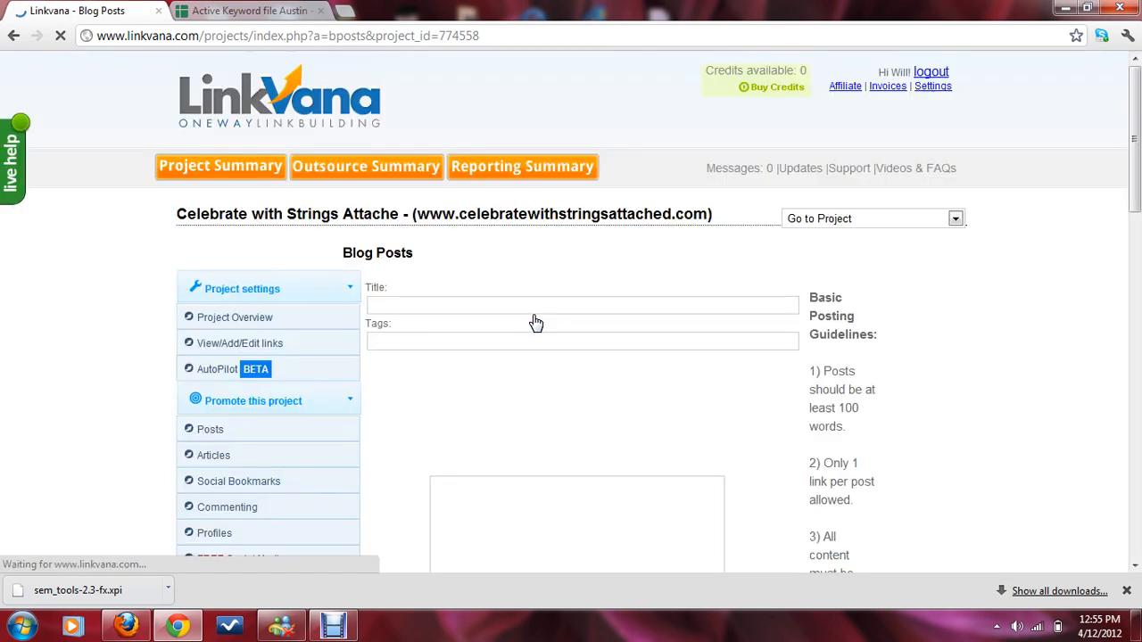
Step: Check the Wedding Ceremony Music Songs keyword in the spreadsheet, then place the cursor in the blog post Title field
{"action": "left_click", "coordinate": [255, 10]}
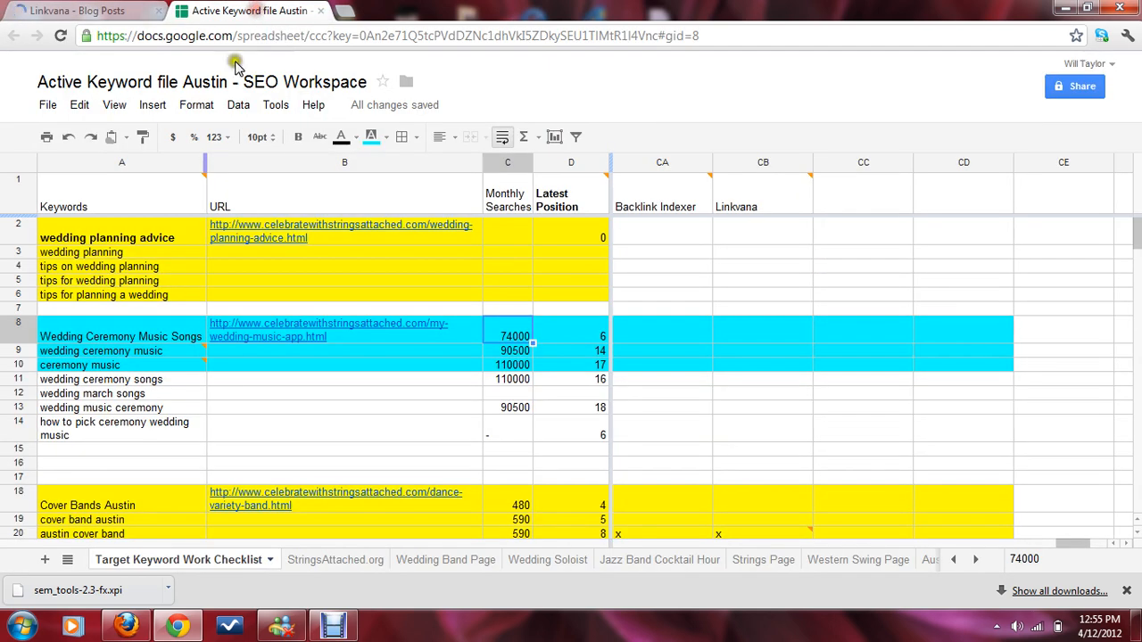
{"action": "left_click", "coordinate": [107, 336]}
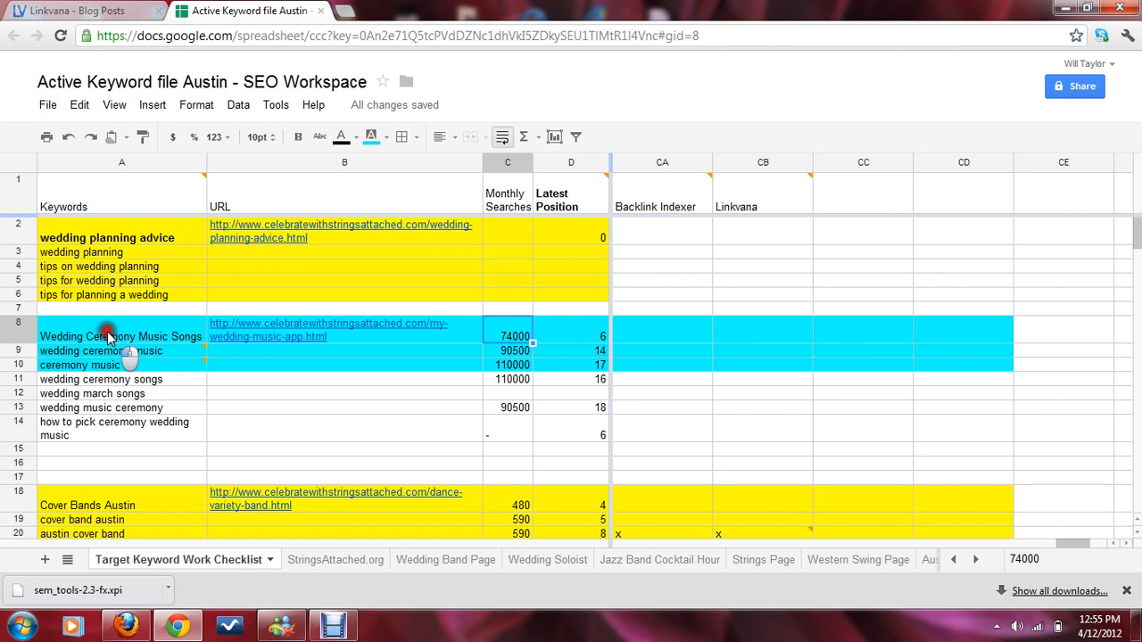
{"action": "left_click", "coordinate": [83, 11]}
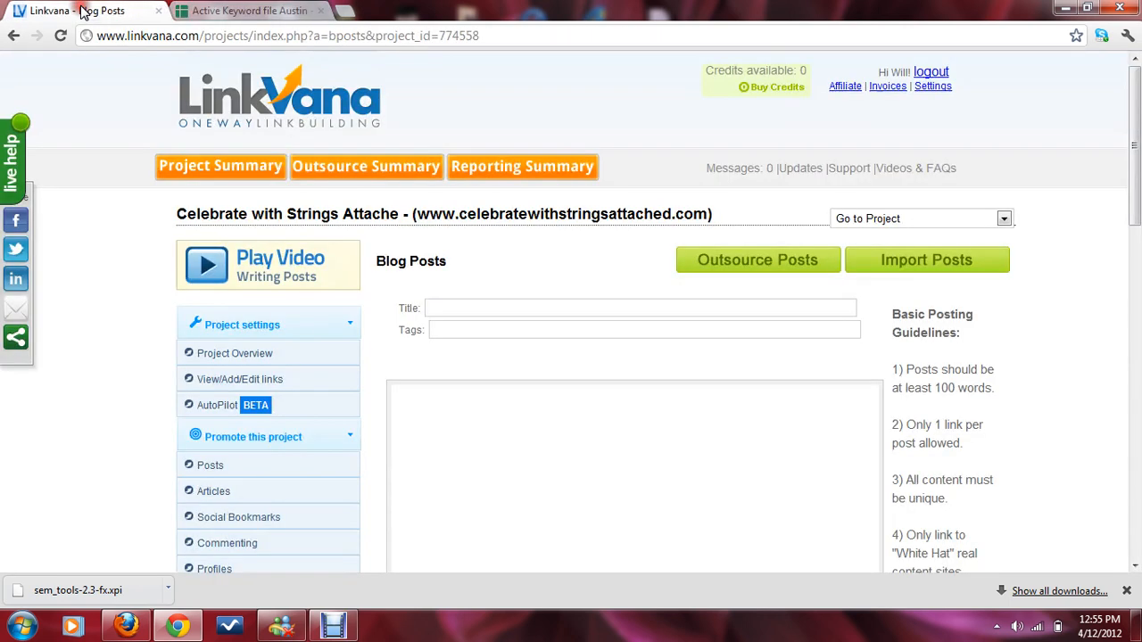
{"action": "left_click", "coordinate": [503, 310]}
Step: Scroll through the blog post editor and the list of previously sent posts
{"action": "scroll", "coordinate": [1030, 365], "scroll_direction": "down", "scroll_amount": 2}
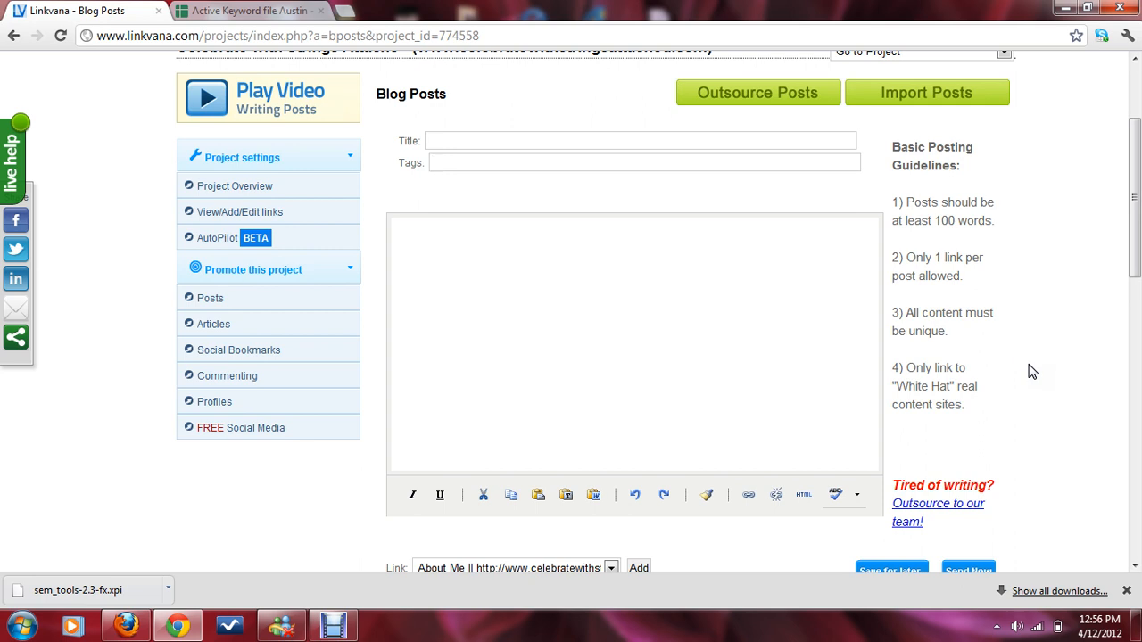
{"action": "scroll", "coordinate": [1035, 366], "scroll_direction": "down", "scroll_amount": 2}
{"action": "scroll", "coordinate": [1039, 362], "scroll_direction": "down", "scroll_amount": 1}
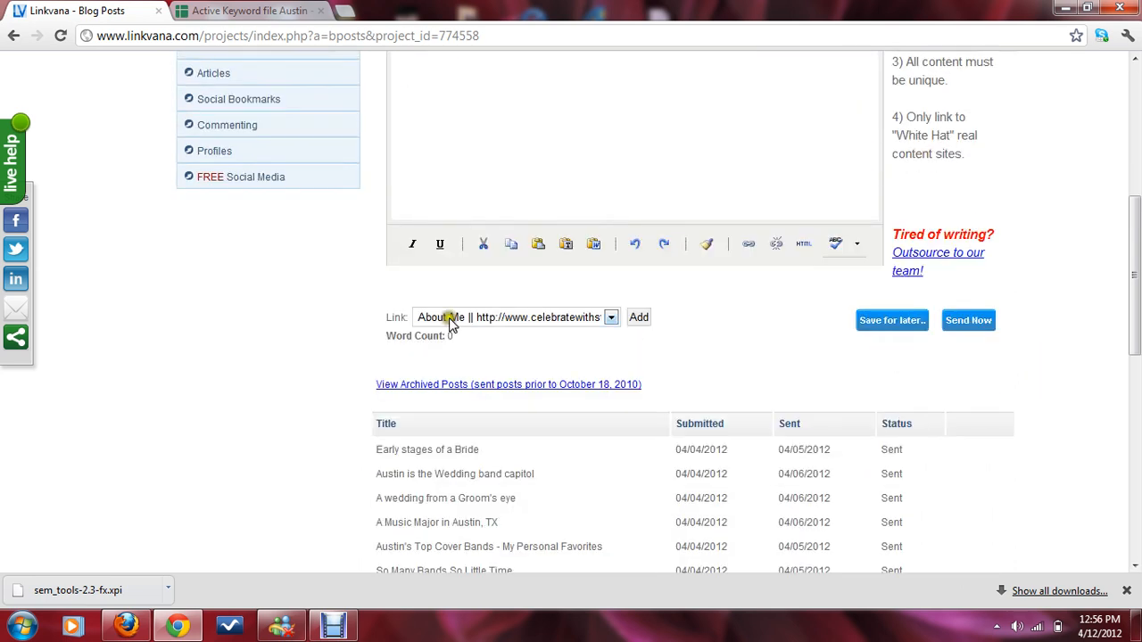
{"action": "scroll", "coordinate": [556, 390], "scroll_direction": "up", "scroll_amount": 1}
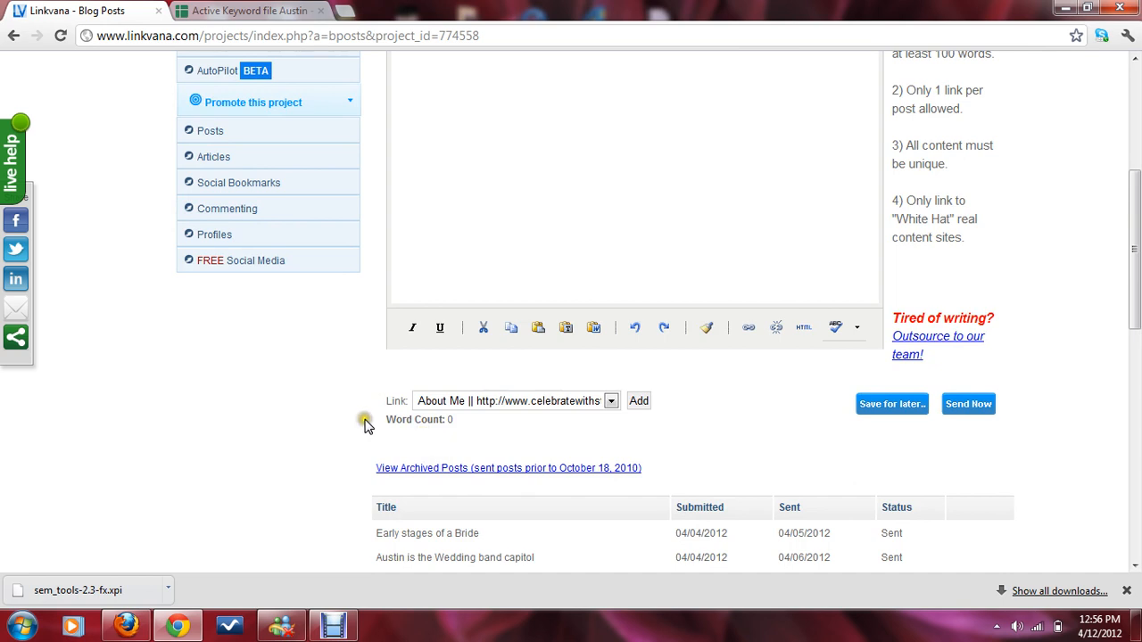
Step: Copy the Wedding Ceremony Music Songs keyword from the spreadsheet and paste it into the blog post body
{"action": "left_click_drag", "start_coordinate": [366, 424], "coordinate": [497, 446]}
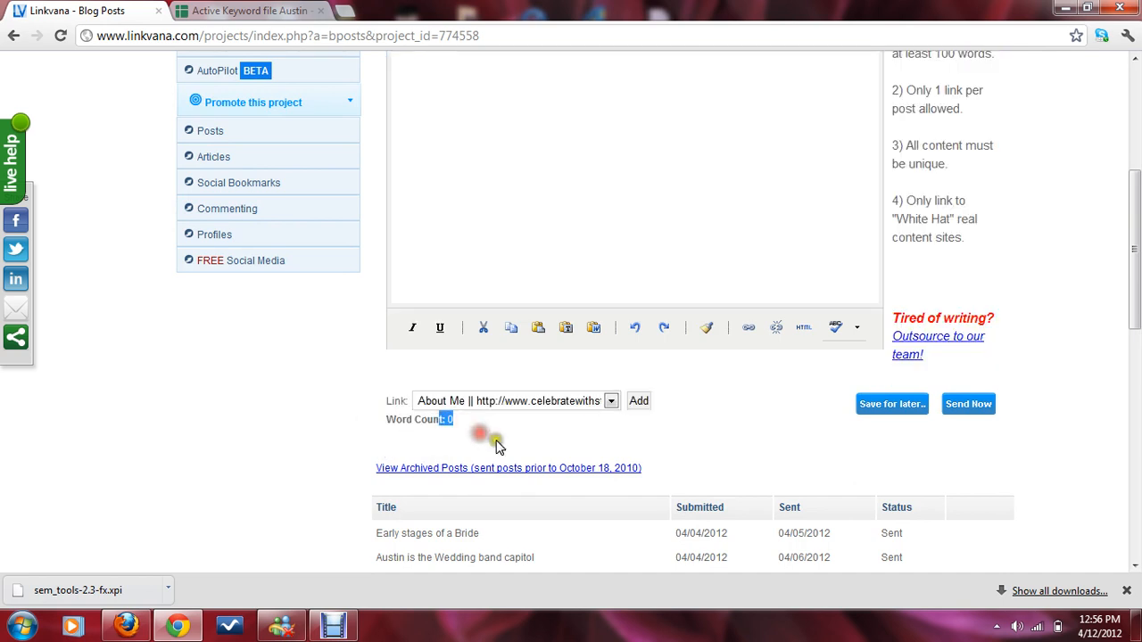
{"action": "scroll", "coordinate": [498, 447], "scroll_direction": "up", "scroll_amount": 1}
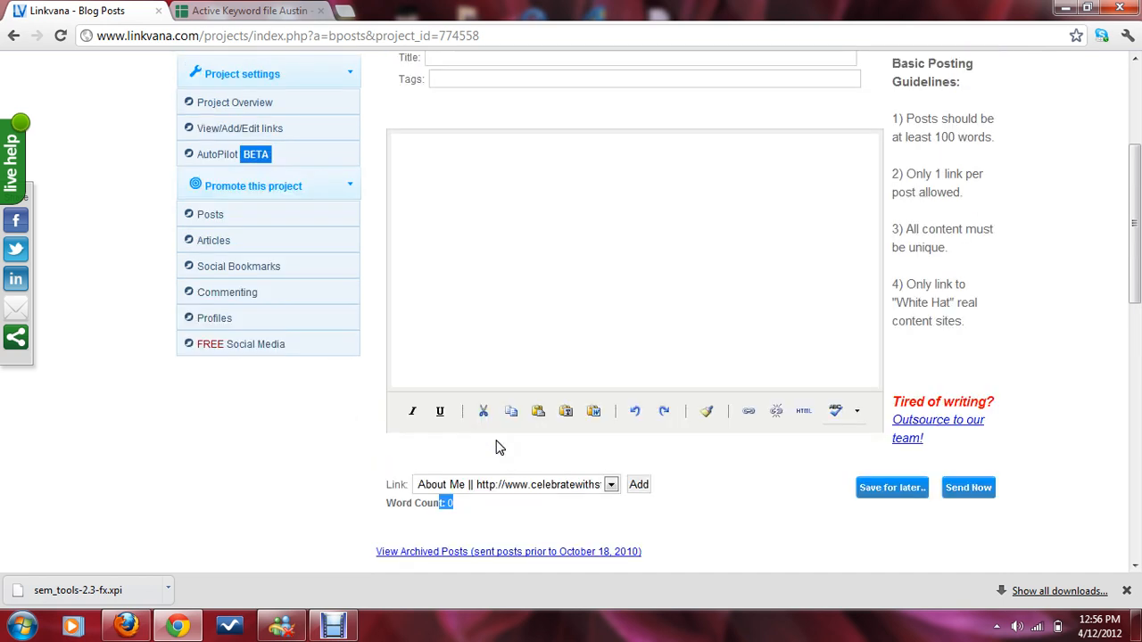
{"action": "left_click", "coordinate": [478, 282]}
{"action": "left_click", "coordinate": [239, 10]}
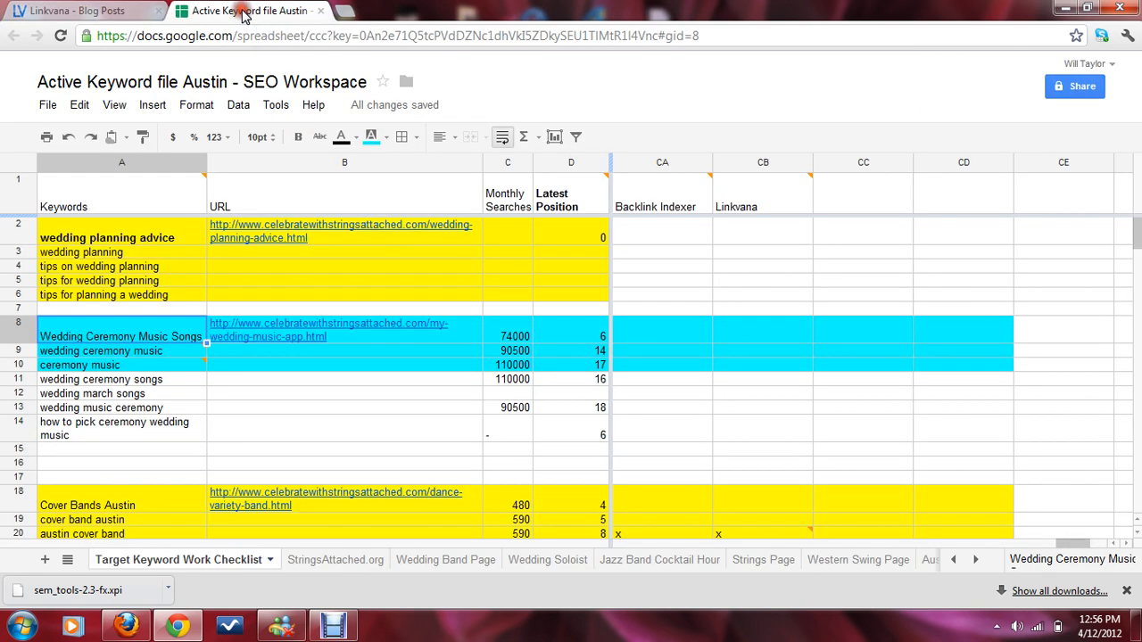
{"action": "left_click", "coordinate": [89, 334]}
{"action": "left_click", "coordinate": [80, 10]}
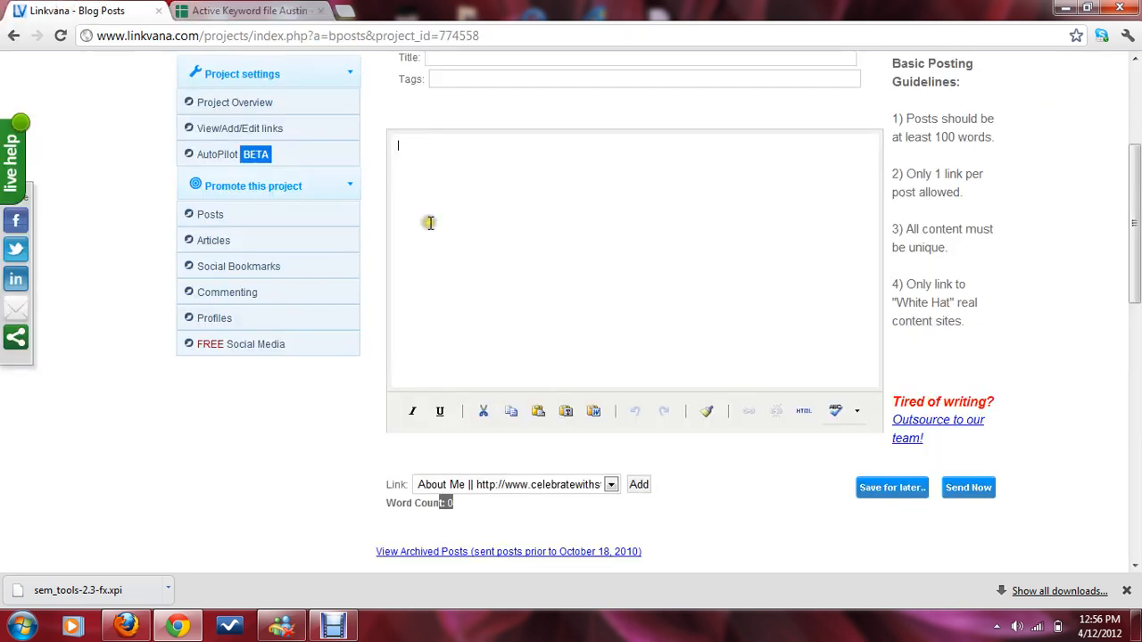
{"action": "type", "text": "Wedding Ceremony Music Songs"}
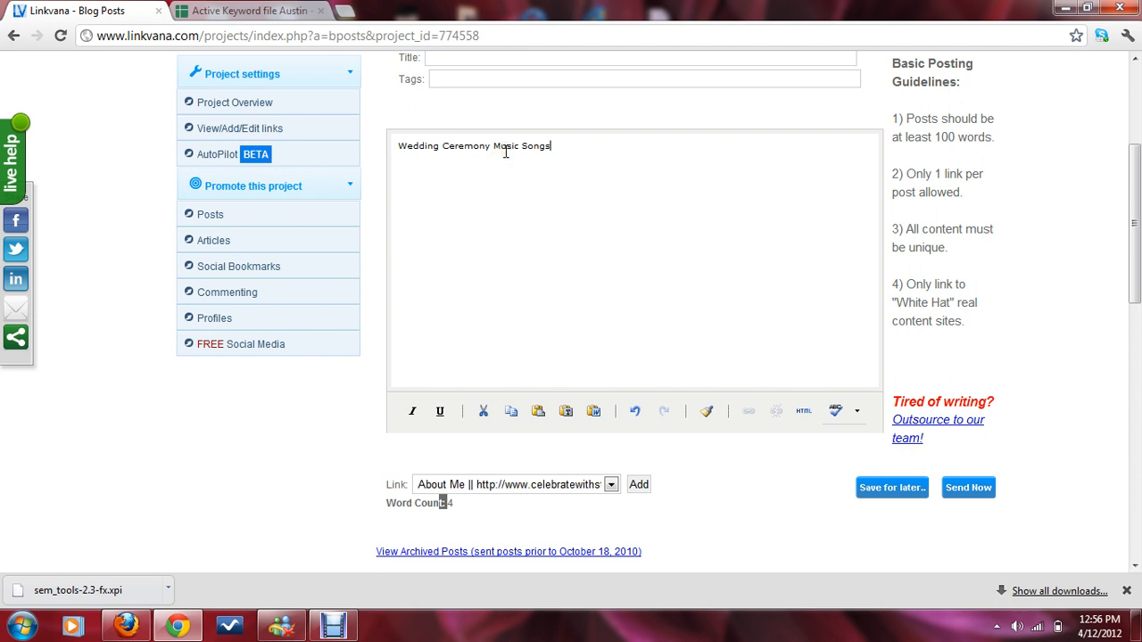
Step: Select the pasted keyword and try to turn it into a link with the insert link dialog
{"action": "left_click_drag", "start_coordinate": [564, 150], "coordinate": [375, 146]}
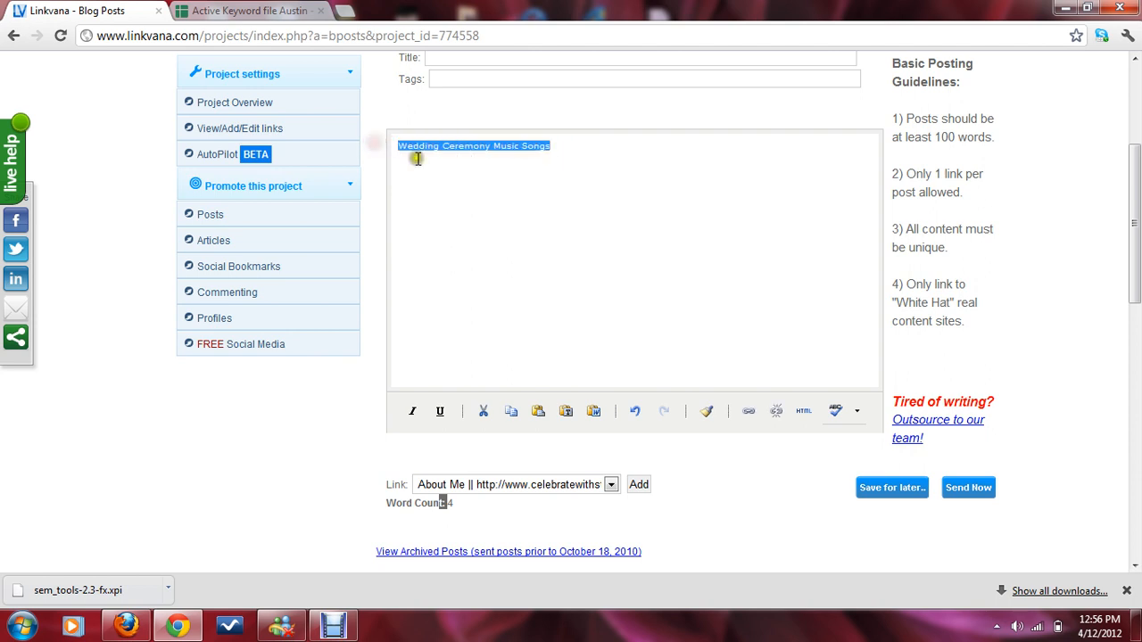
{"action": "left_click", "coordinate": [416, 157]}
{"action": "left_click_drag", "start_coordinate": [566, 148], "coordinate": [375, 141]}
{"action": "left_click", "coordinate": [474, 146]}
{"action": "left_click_drag", "start_coordinate": [565, 148], "coordinate": [398, 146]}
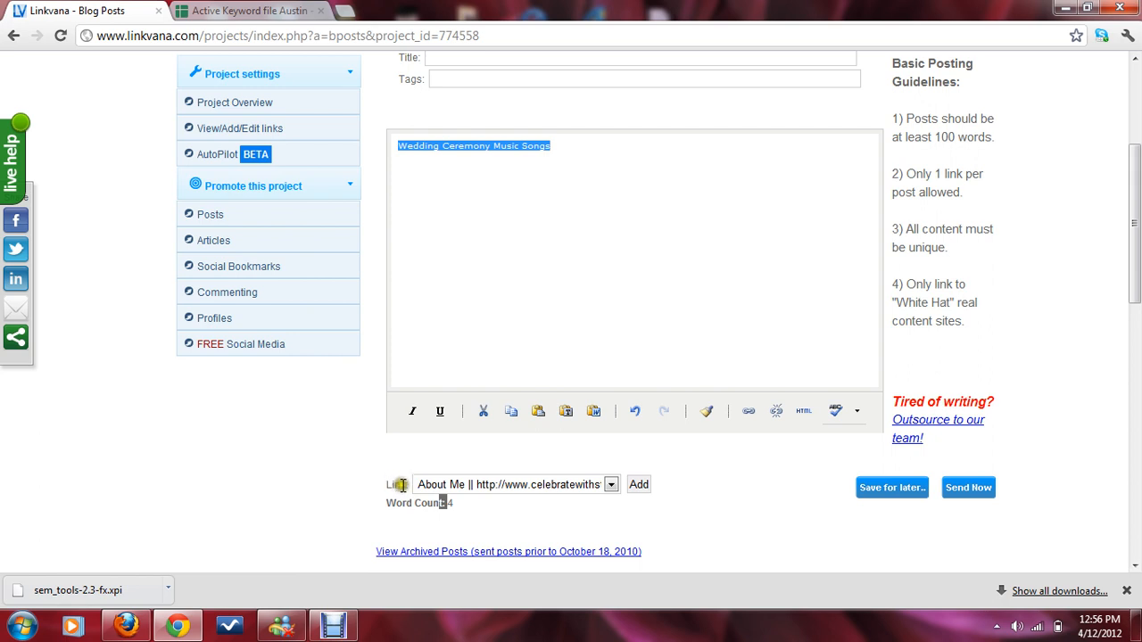
{"action": "left_click", "coordinate": [488, 493]}
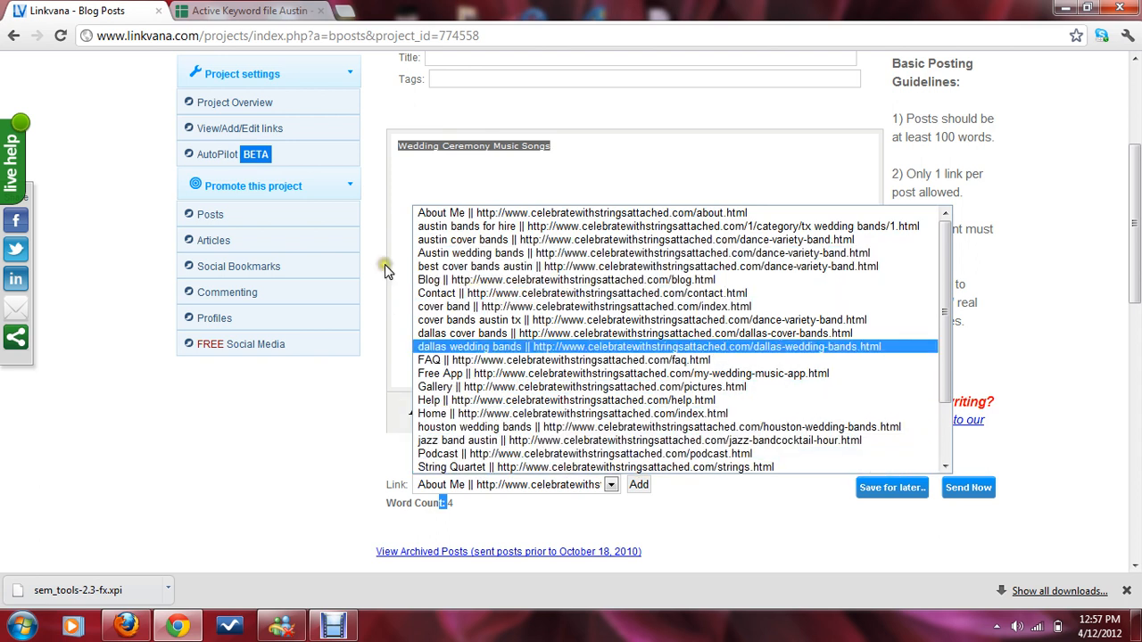
{"action": "left_click", "coordinate": [380, 362]}
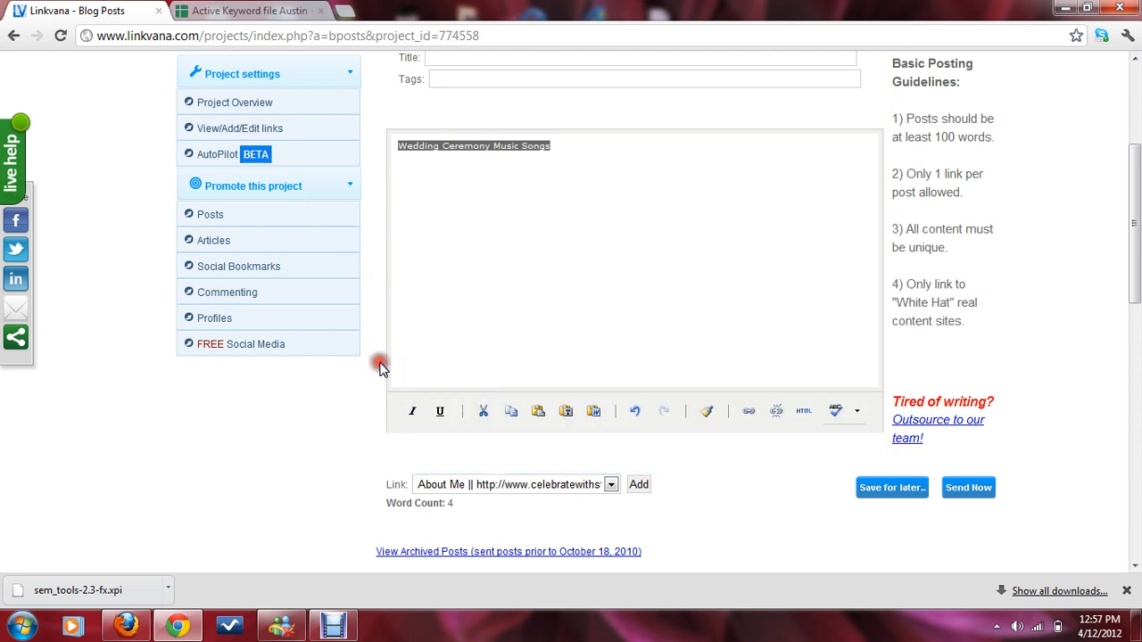
{"action": "left_click", "coordinate": [749, 412]}
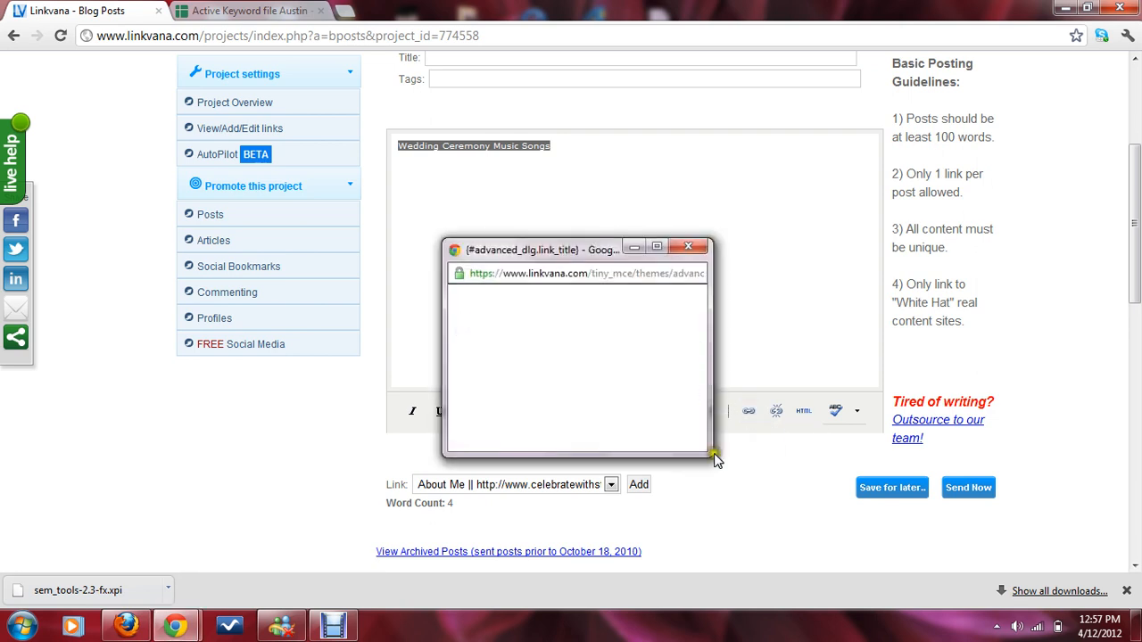
{"action": "left_click", "coordinate": [598, 350]}
{"action": "left_click", "coordinate": [688, 246]}
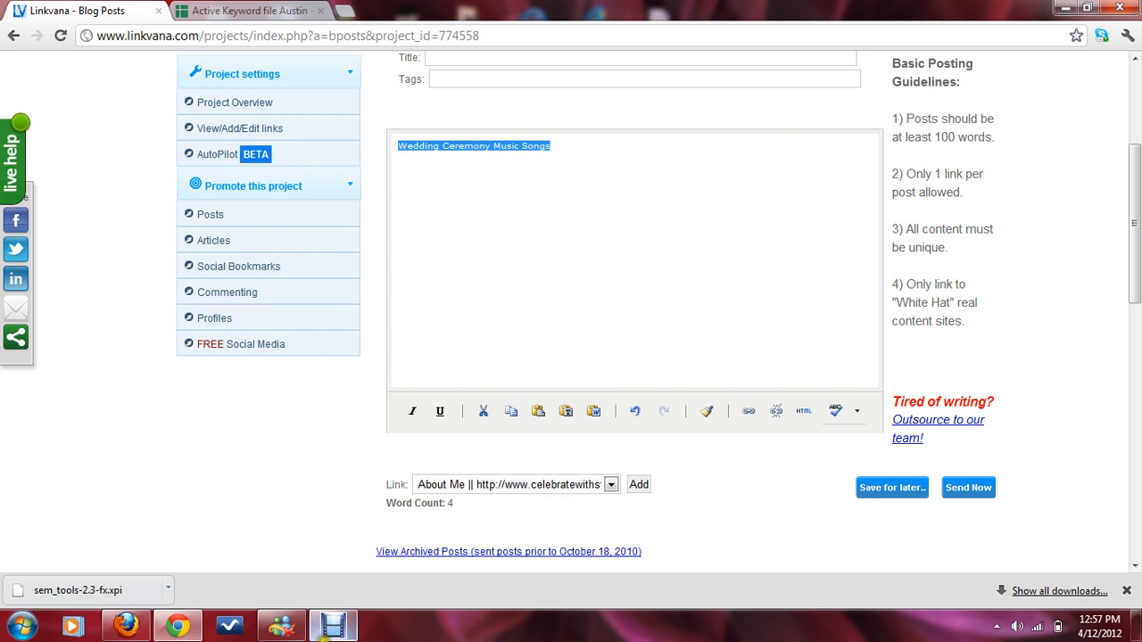
Step: Switch to the Firefox window and open the project's Posts section there
{"action": "left_click", "coordinate": [333, 625]}
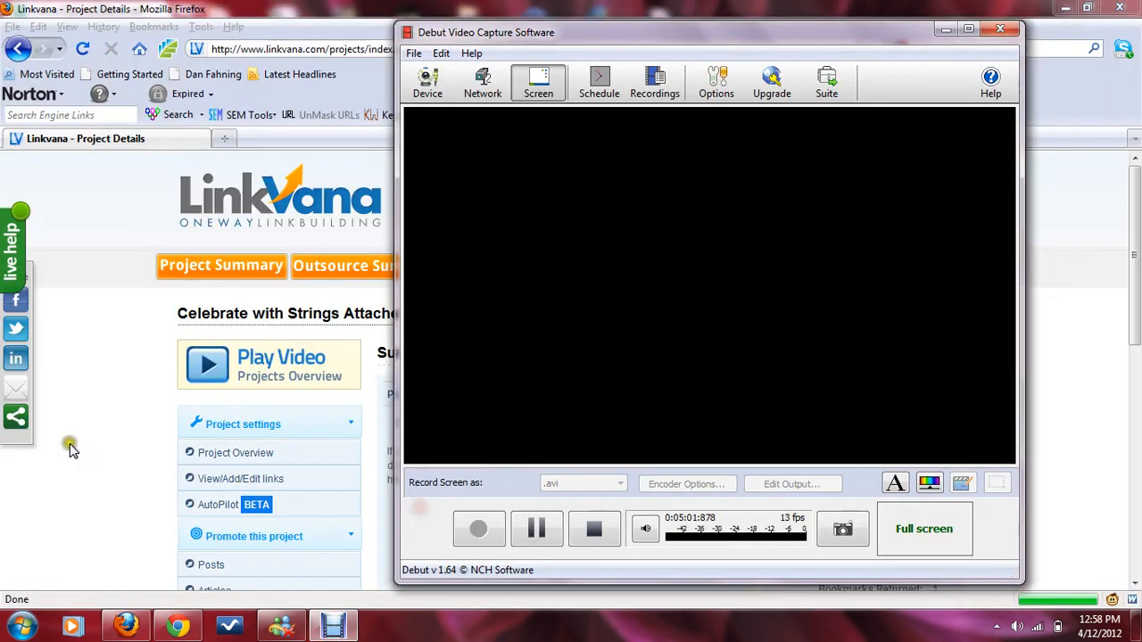
{"action": "left_click", "coordinate": [253, 474]}
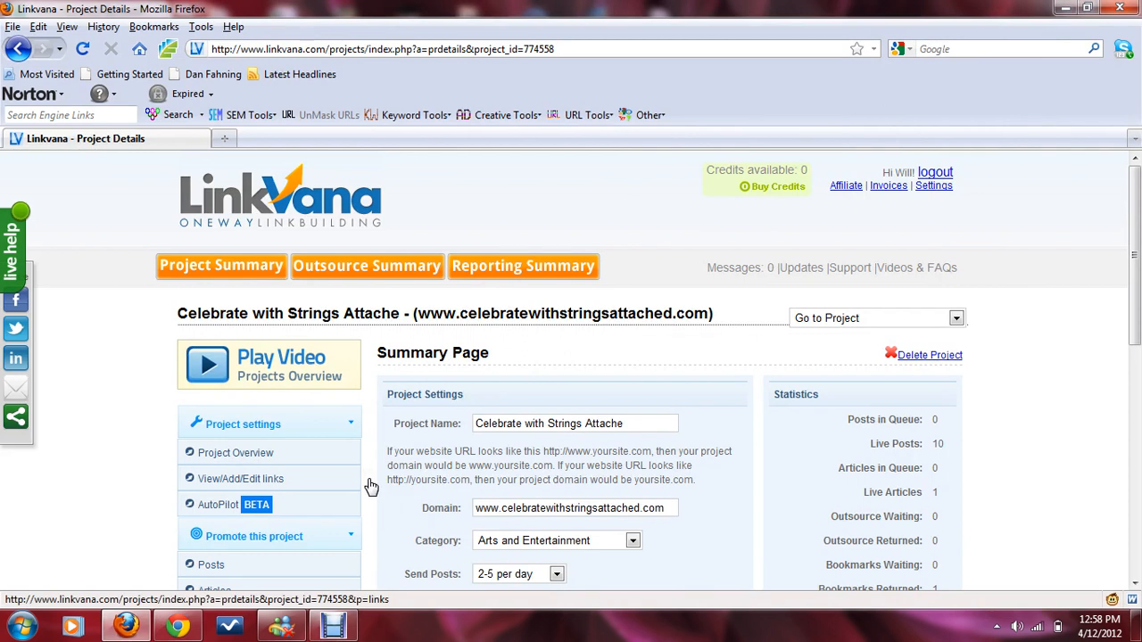
{"action": "scroll", "coordinate": [493, 471], "scroll_direction": "down", "scroll_amount": 4}
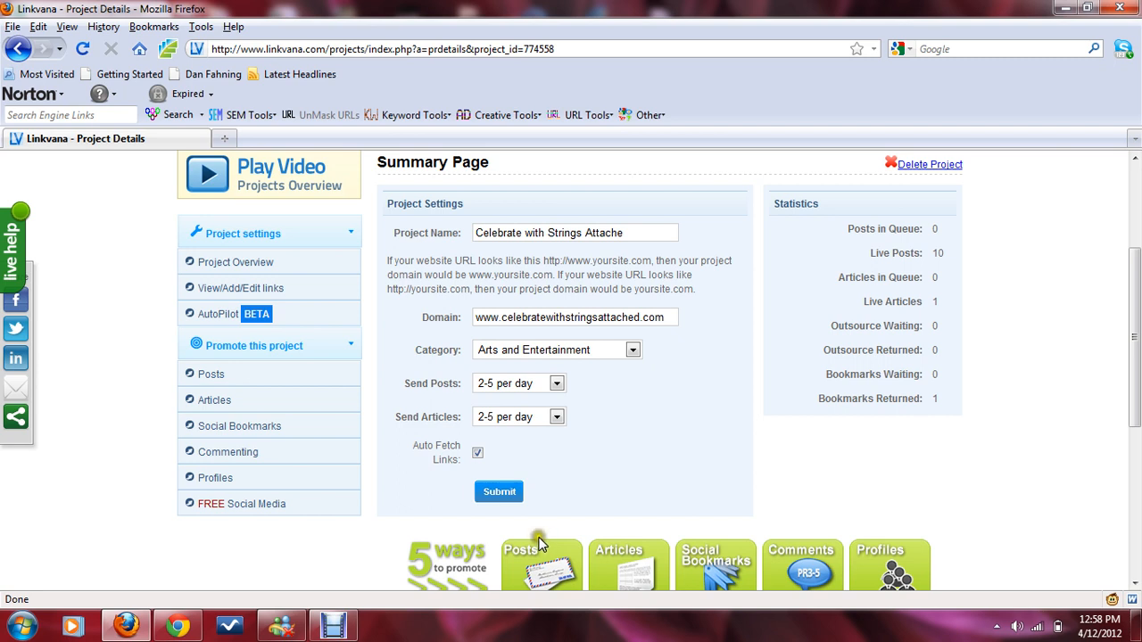
{"action": "scroll", "coordinate": [544, 545], "scroll_direction": "down", "scroll_amount": 2}
{"action": "left_click", "coordinate": [534, 478]}
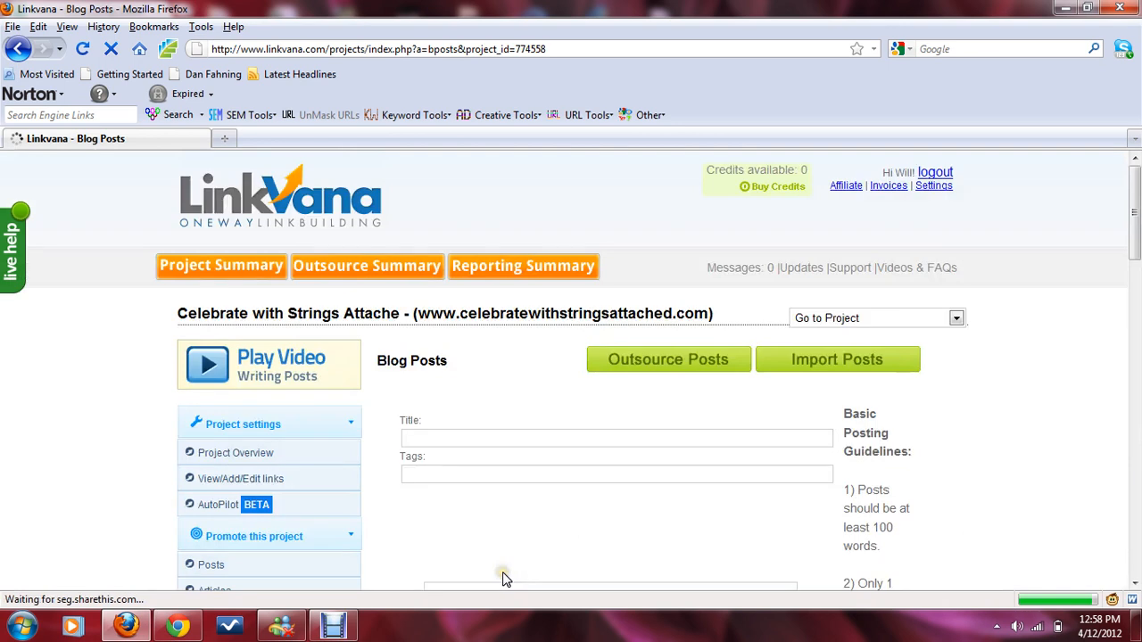
Step: Try pasting into the post body, then delete the pasted text
{"action": "scroll", "coordinate": [505, 494], "scroll_direction": "down", "scroll_amount": 4}
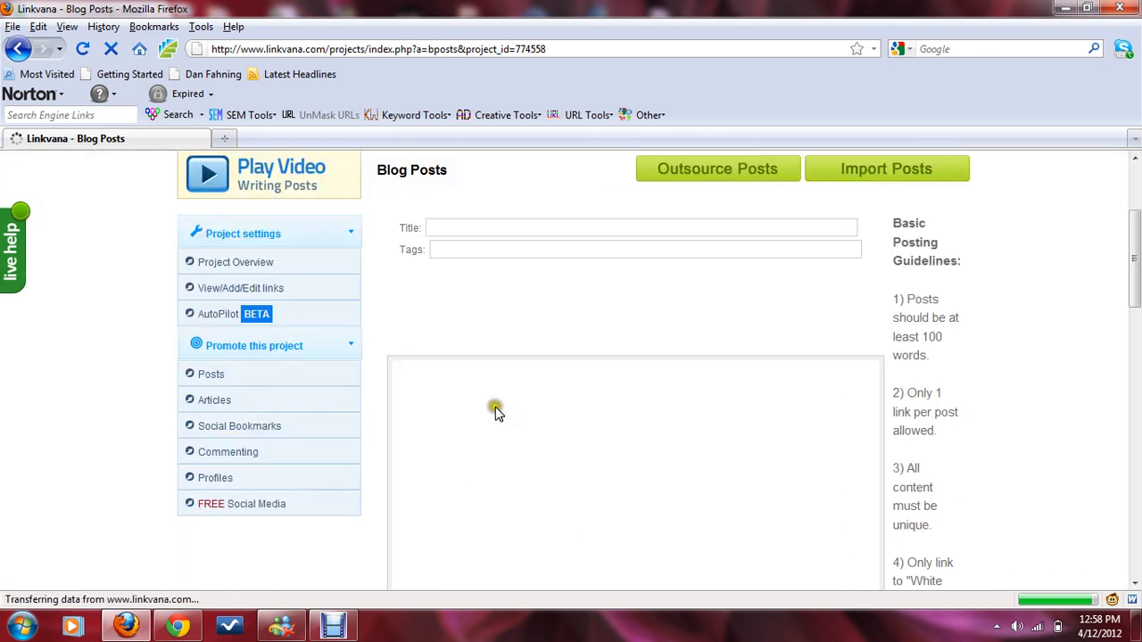
{"action": "scroll", "coordinate": [497, 419], "scroll_direction": "down", "scroll_amount": 4}
{"action": "scroll", "coordinate": [499, 432], "scroll_direction": "up", "scroll_amount": 2}
{"action": "left_click", "coordinate": [497, 430]}
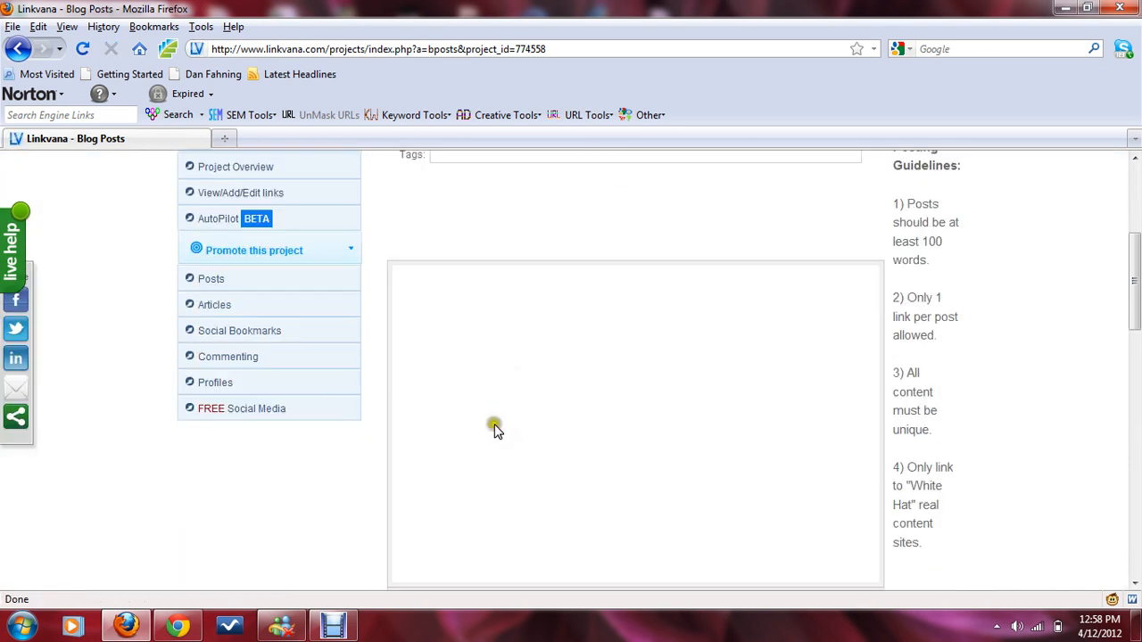
{"action": "scroll", "coordinate": [497, 432], "scroll_direction": "down", "scroll_amount": 2}
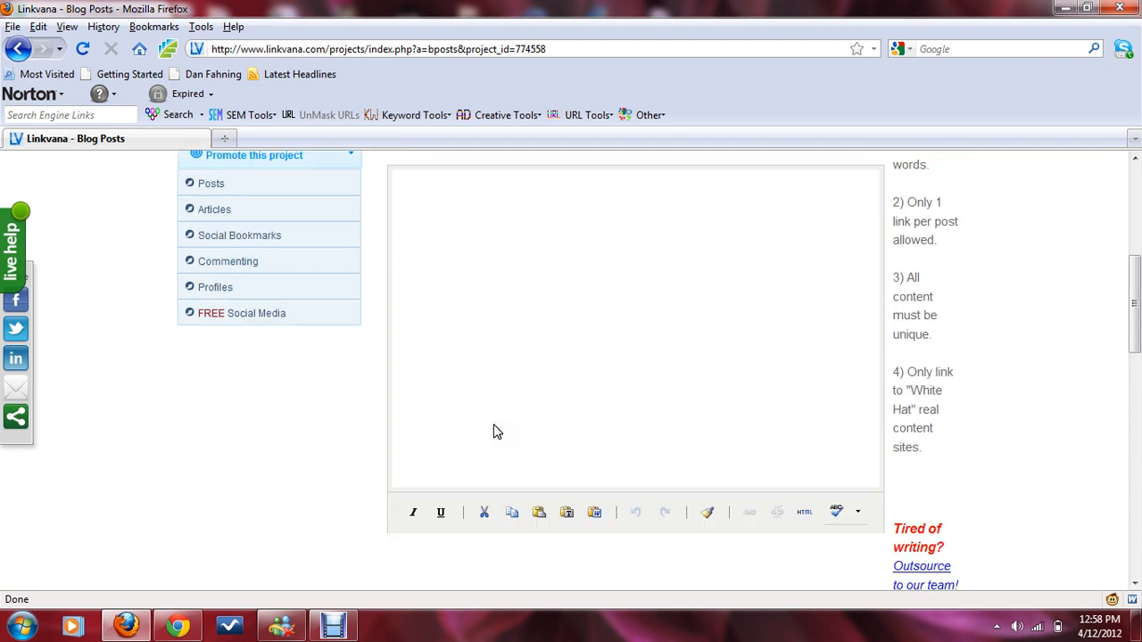
{"action": "type", "text": "JHIOM2"}
{"action": "key", "text": "BackSpace"}
{"action": "key", "text": "BackSpace"}
{"action": "key", "text": "BackSpace"}
{"action": "scroll", "coordinate": [497, 432], "scroll_direction": "up", "scroll_amount": 2}
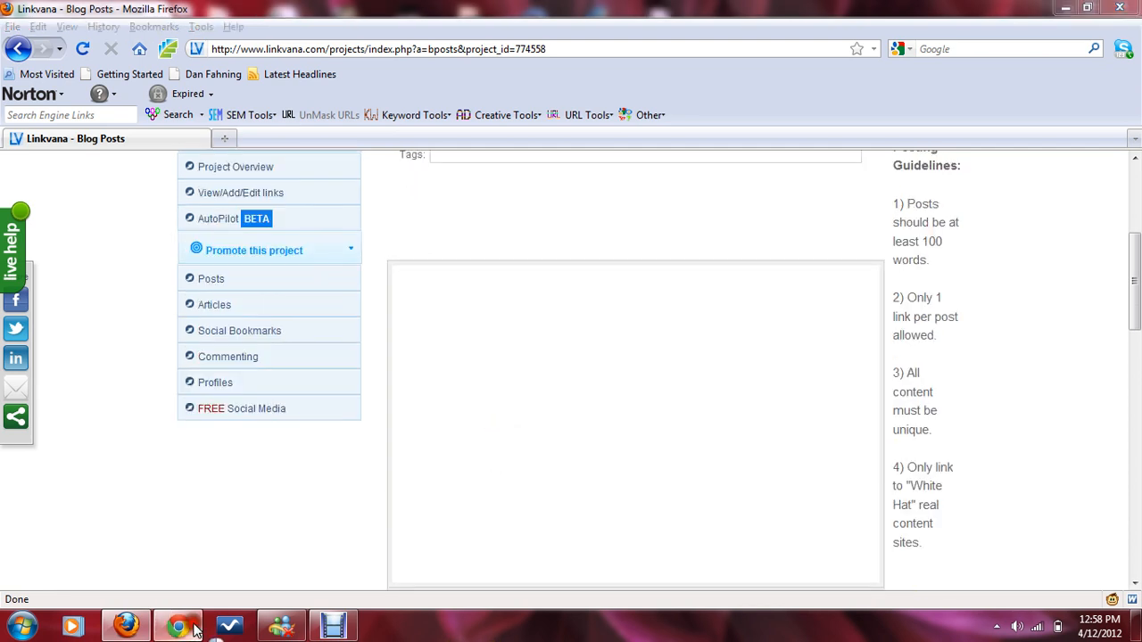
Step: Copy the Wedding Ceremony Music Songs keyword and its URL cells from the spreadsheet and paste them into the post body
{"action": "left_click", "coordinate": [178, 627]}
{"action": "left_click", "coordinate": [92, 338]}
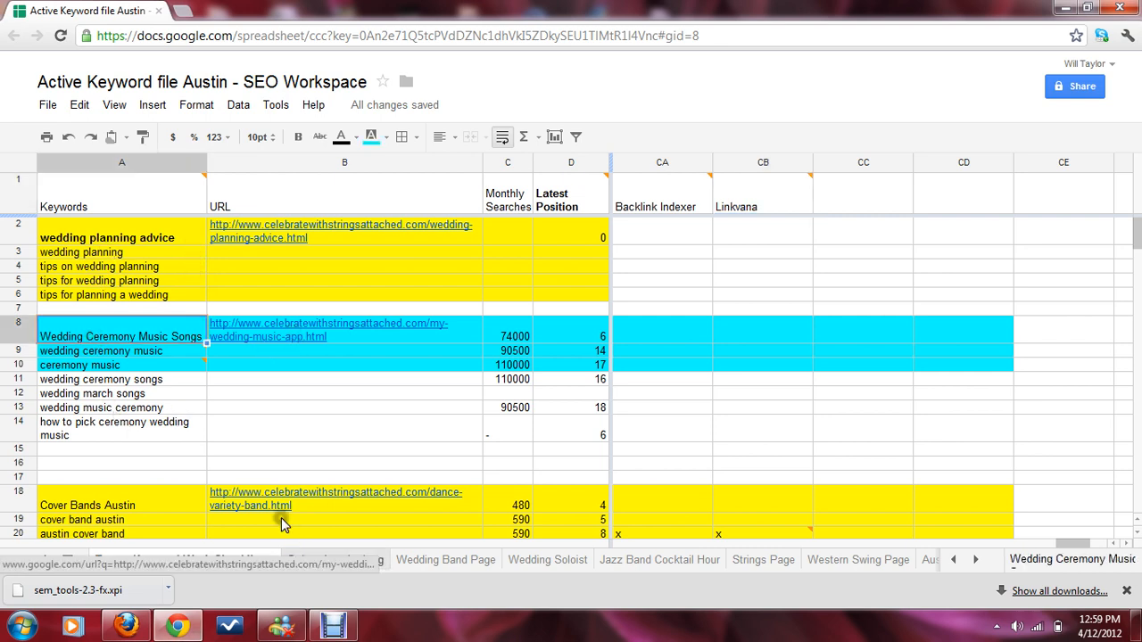
{"action": "left_click", "coordinate": [278, 338], "text": "shift"}
{"action": "key", "text": "ctrl+c"}
{"action": "left_click", "coordinate": [127, 627]}
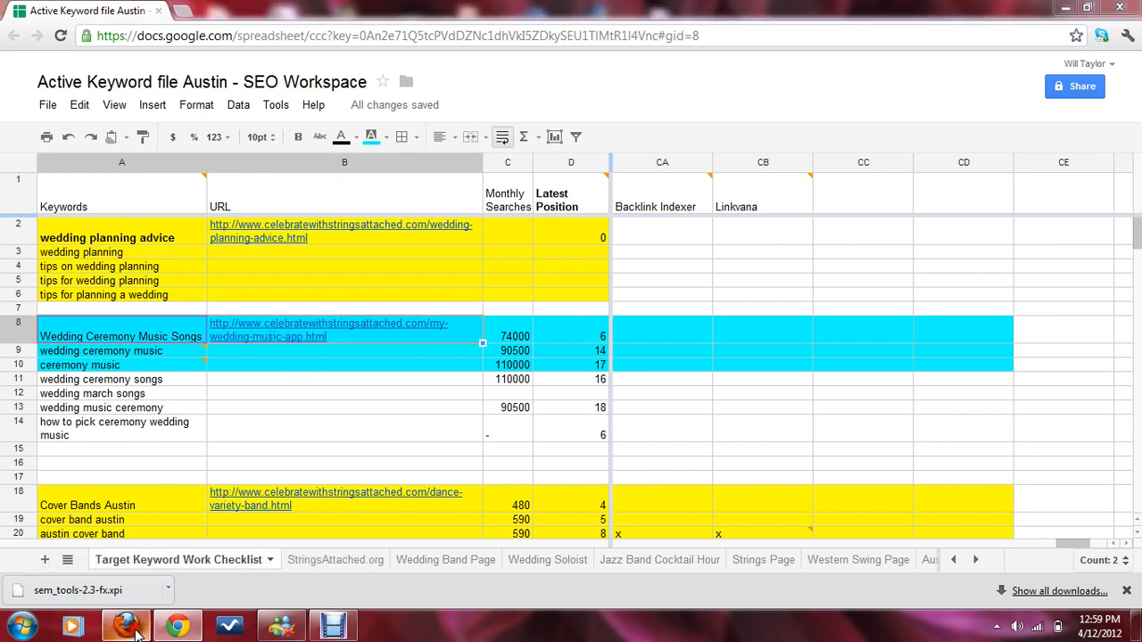
{"action": "key", "text": "ctrl+v"}
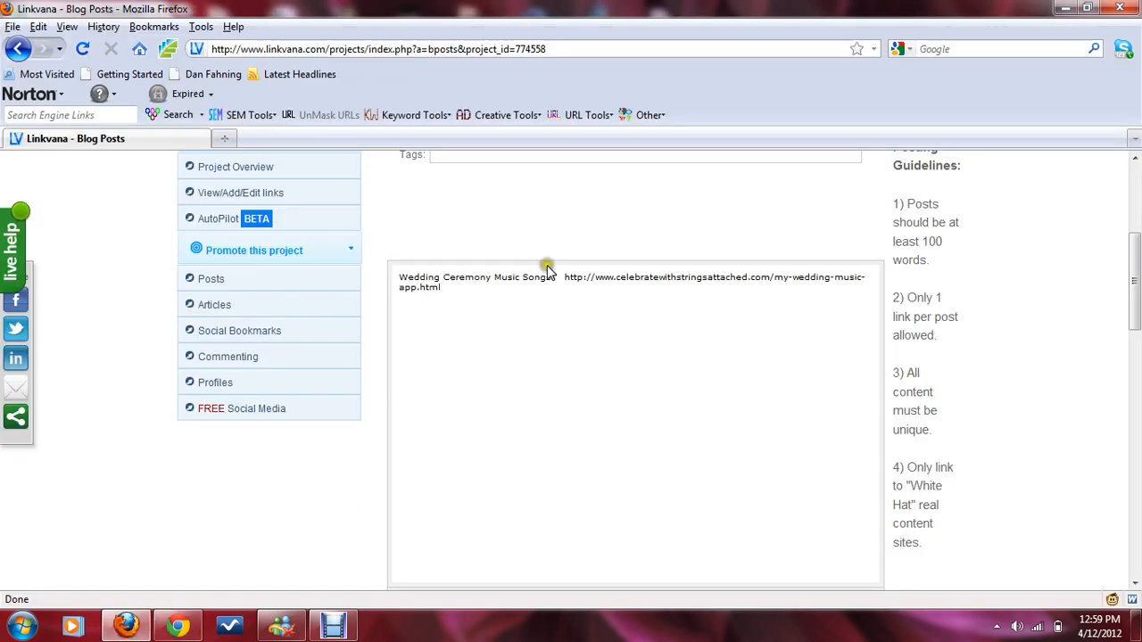
Step: Cut the my-wedding-music-app.html URL out of the post body, leaving only the keyword text
{"action": "left_click_drag", "start_coordinate": [551, 276], "coordinate": [390, 273]}
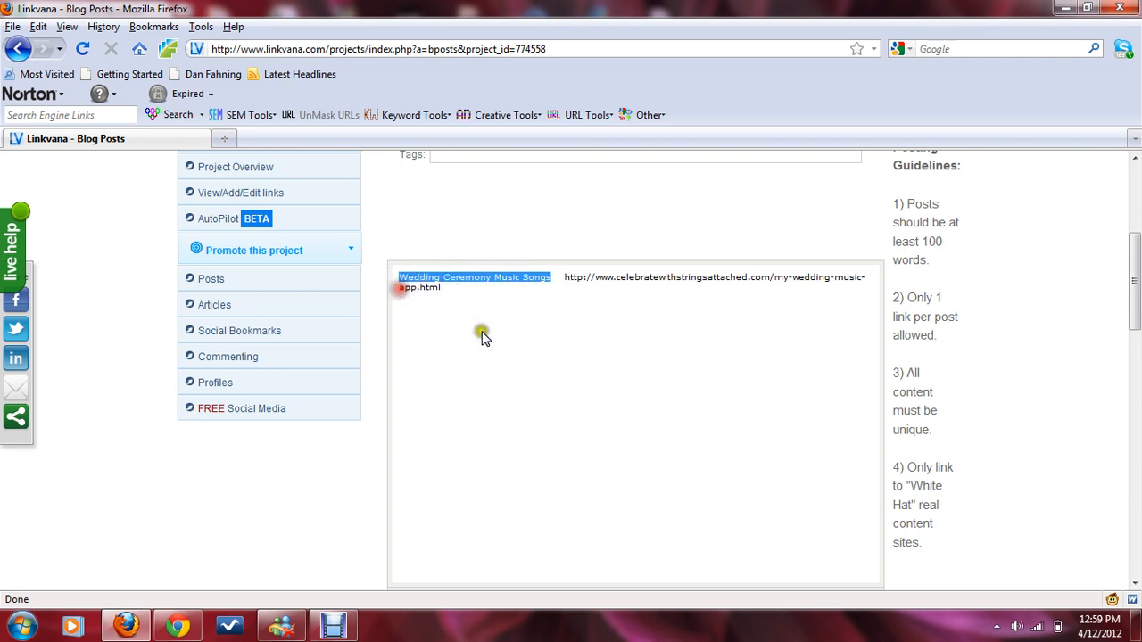
{"action": "scroll", "coordinate": [401, 286], "scroll_direction": "down", "scroll_amount": 4}
{"action": "scroll", "coordinate": [675, 331], "scroll_direction": "up", "scroll_amount": 5}
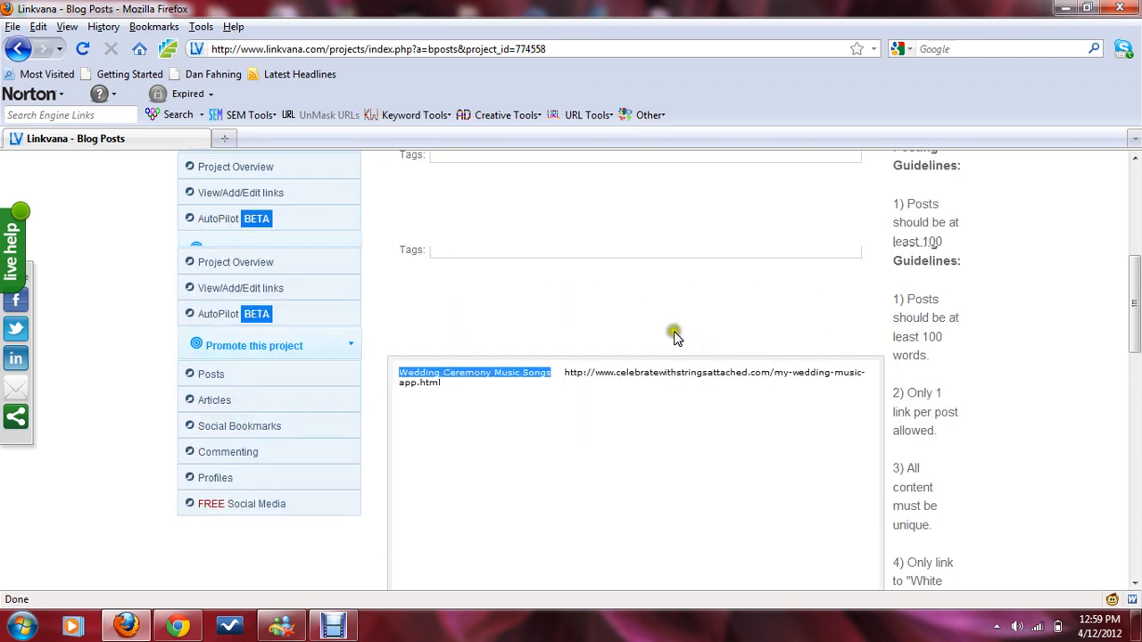
{"action": "left_click", "coordinate": [561, 373]}
{"action": "left_click_drag", "start_coordinate": [564, 373], "coordinate": [759, 412]}
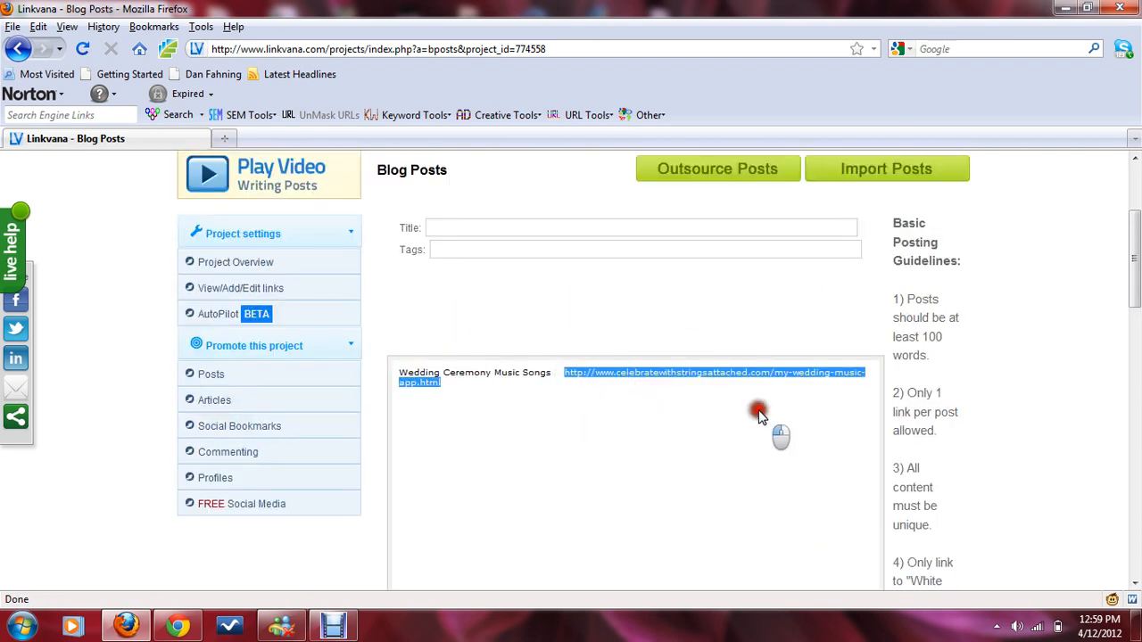
{"action": "key", "text": "ctrl+x"}
{"action": "left_click", "coordinate": [597, 381]}
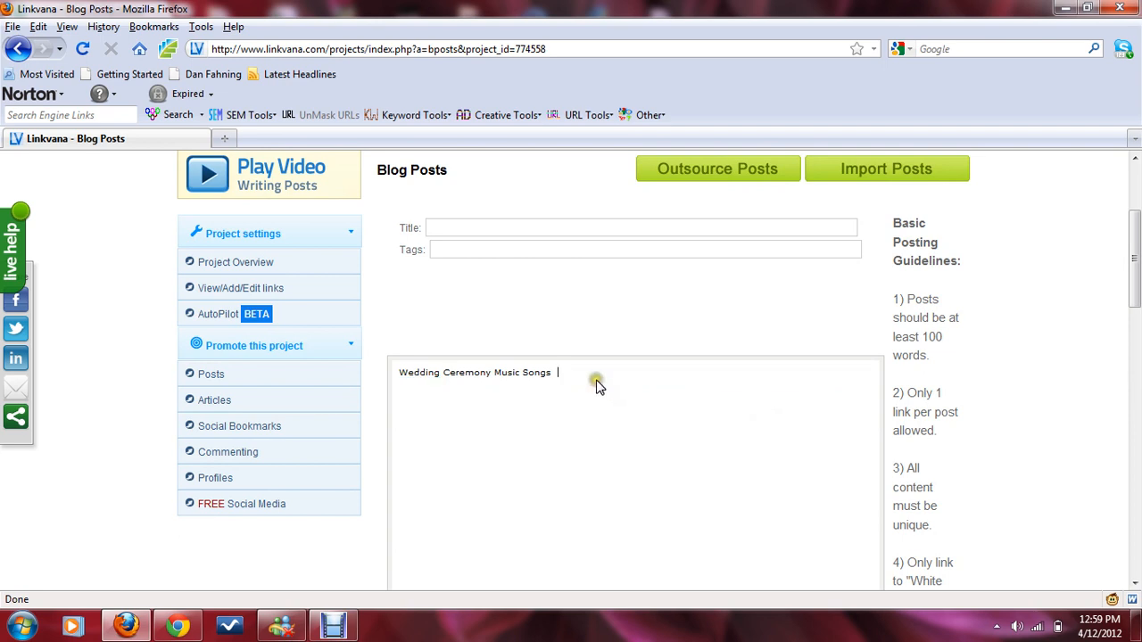
{"action": "key", "text": "BackSpace"}
Step: Select the keyword and try to link it through the insert link dialog, enlarging and closing it twice
{"action": "left_click_drag", "start_coordinate": [523, 373], "coordinate": [375, 373]}
{"action": "scroll", "coordinate": [574, 386], "scroll_direction": "down", "scroll_amount": 4}
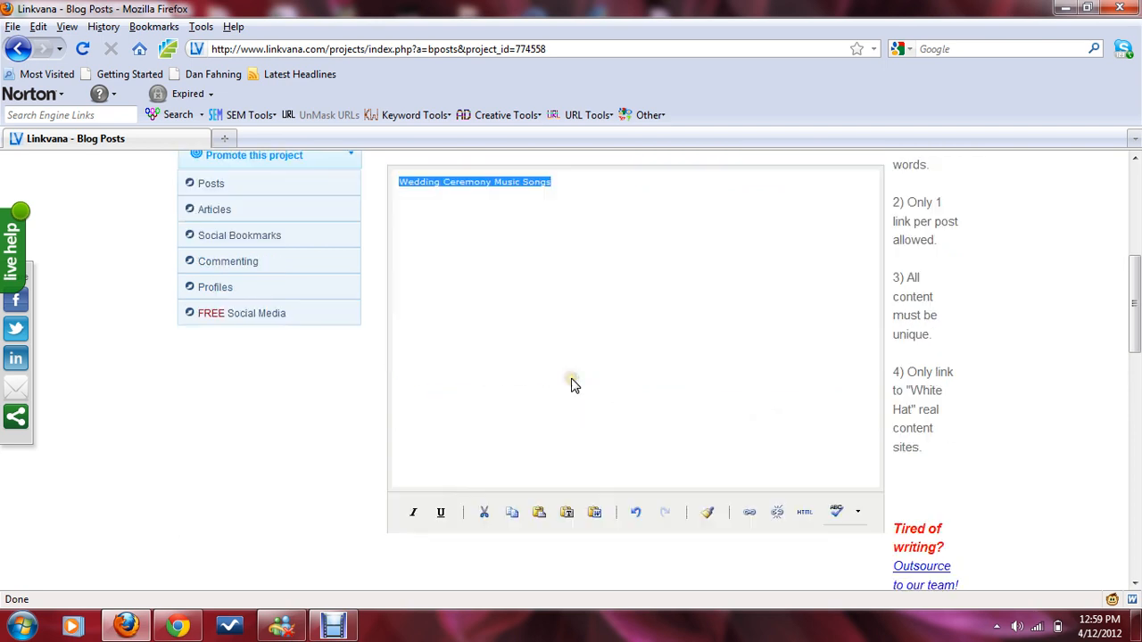
{"action": "left_click", "coordinate": [750, 511]}
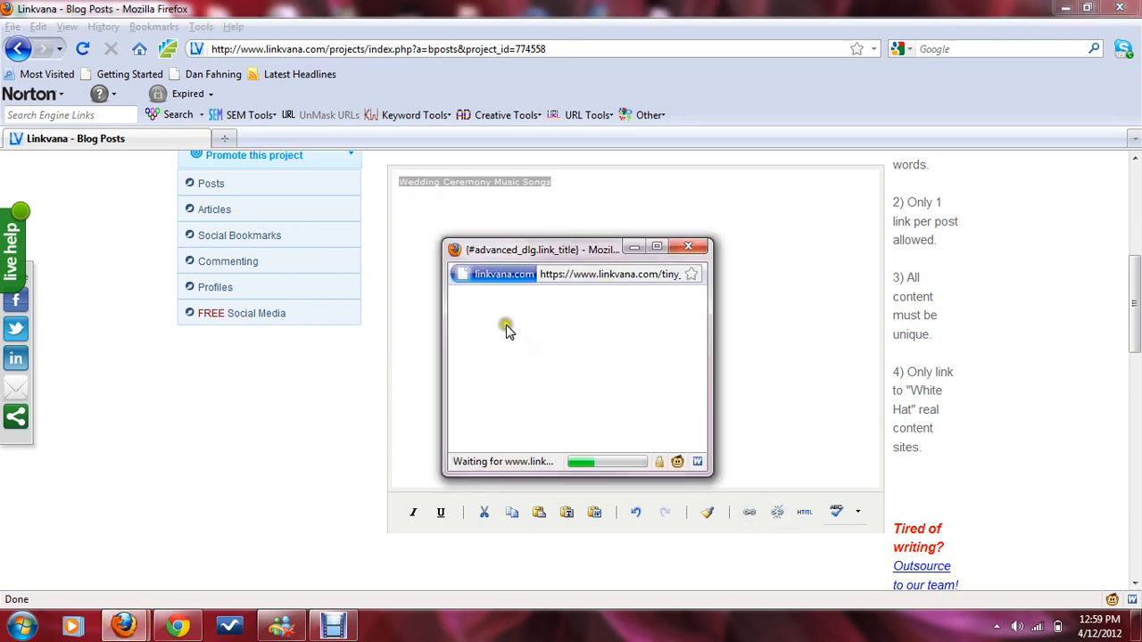
{"action": "left_click", "coordinate": [507, 328]}
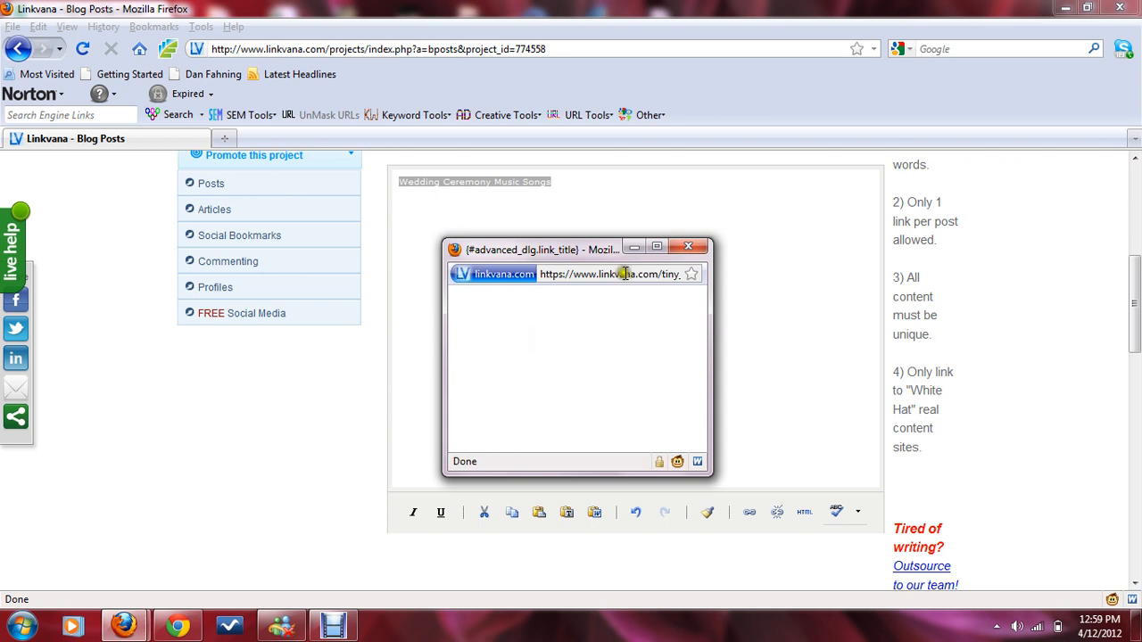
{"action": "left_click_drag", "start_coordinate": [571, 252], "coordinate": [455, 211]}
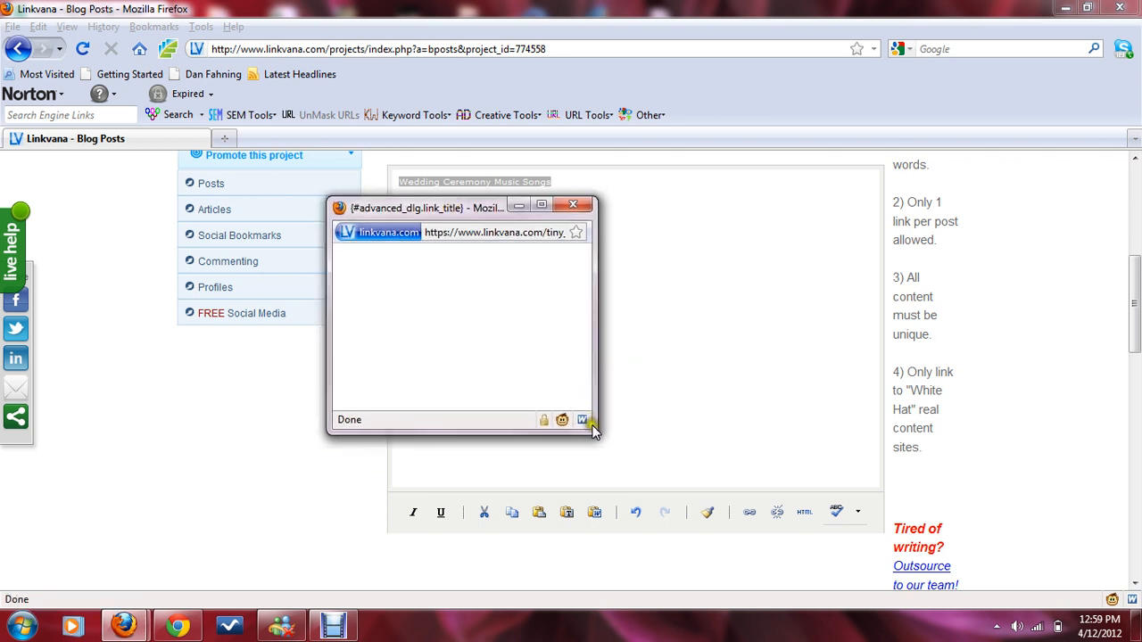
{"action": "left_click_drag", "start_coordinate": [591, 433], "coordinate": [957, 569]}
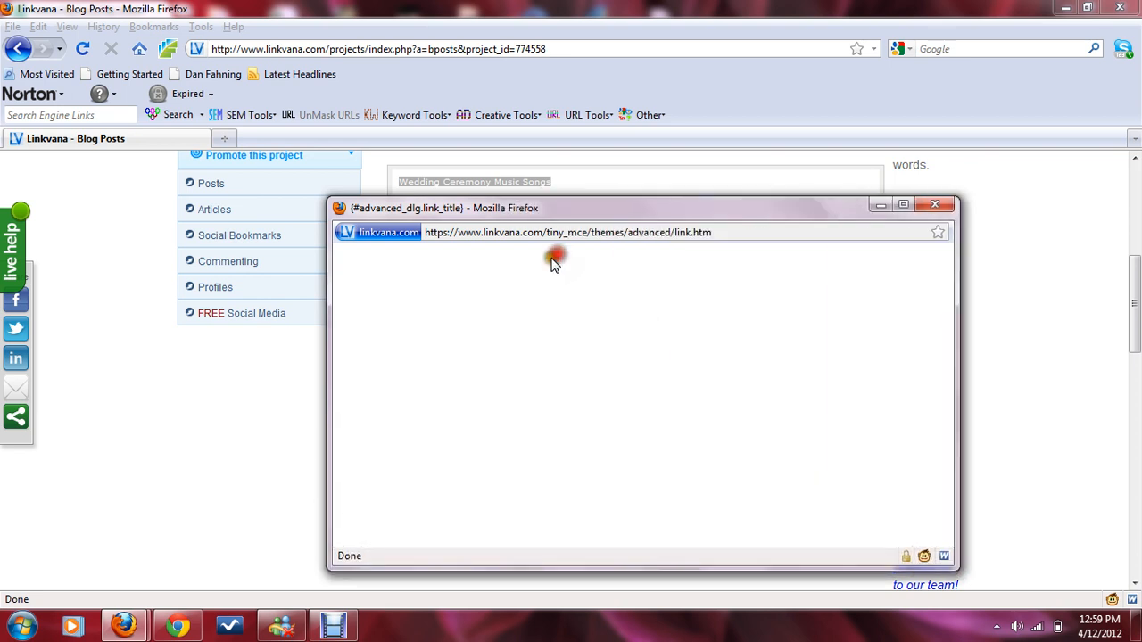
{"action": "left_click", "coordinate": [936, 205]}
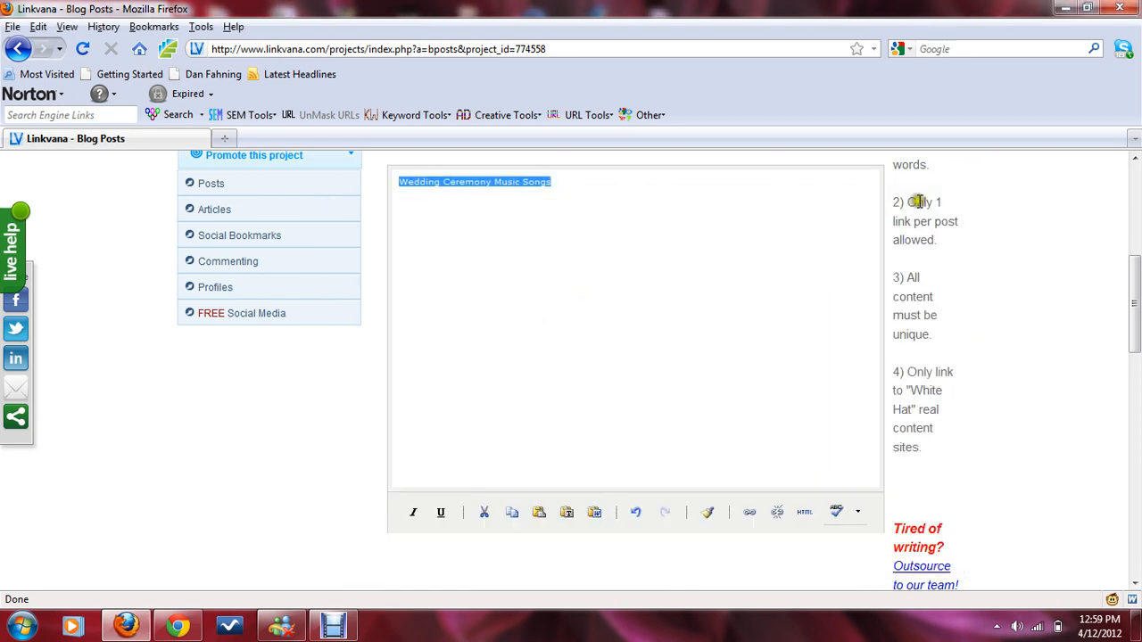
{"action": "left_click", "coordinate": [750, 511]}
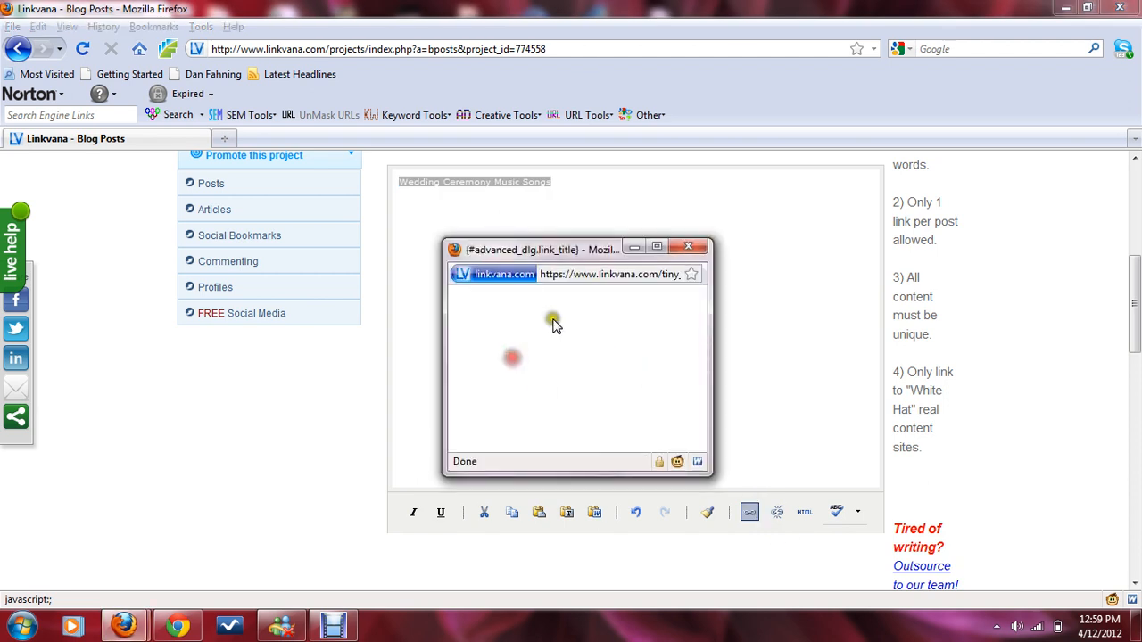
{"action": "left_click", "coordinate": [688, 246]}
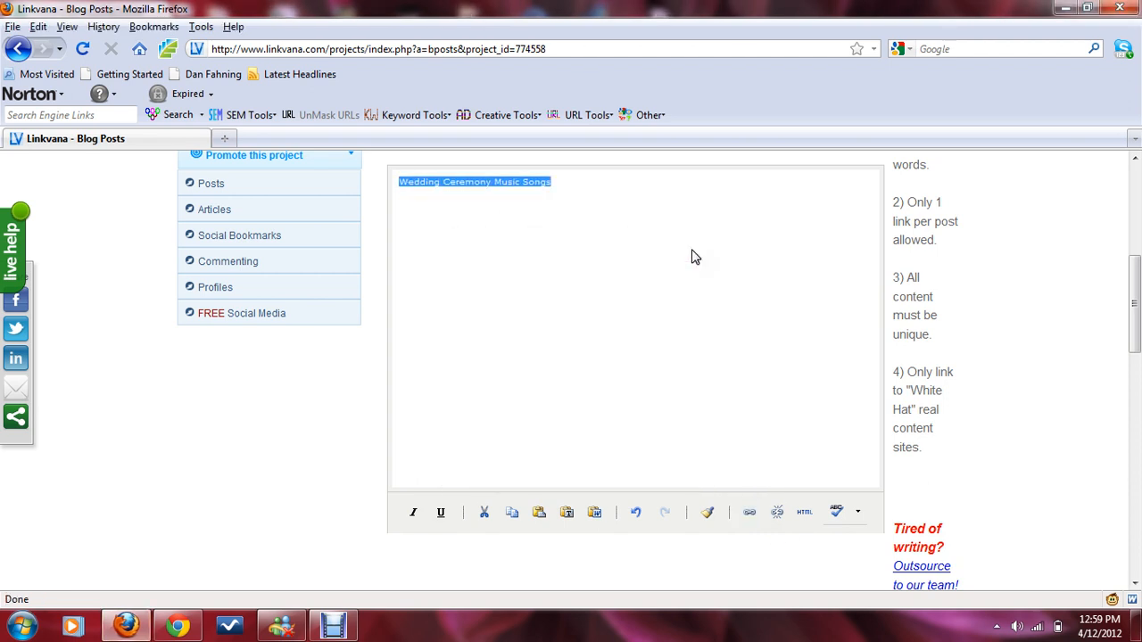
{"action": "scroll", "coordinate": [648, 240], "scroll_direction": "up", "scroll_amount": 2}
{"action": "scroll", "coordinate": [647, 240], "scroll_direction": "down", "scroll_amount": 2}
{"action": "left_click_drag", "start_coordinate": [1130, 339], "coordinate": [1130, 238]}
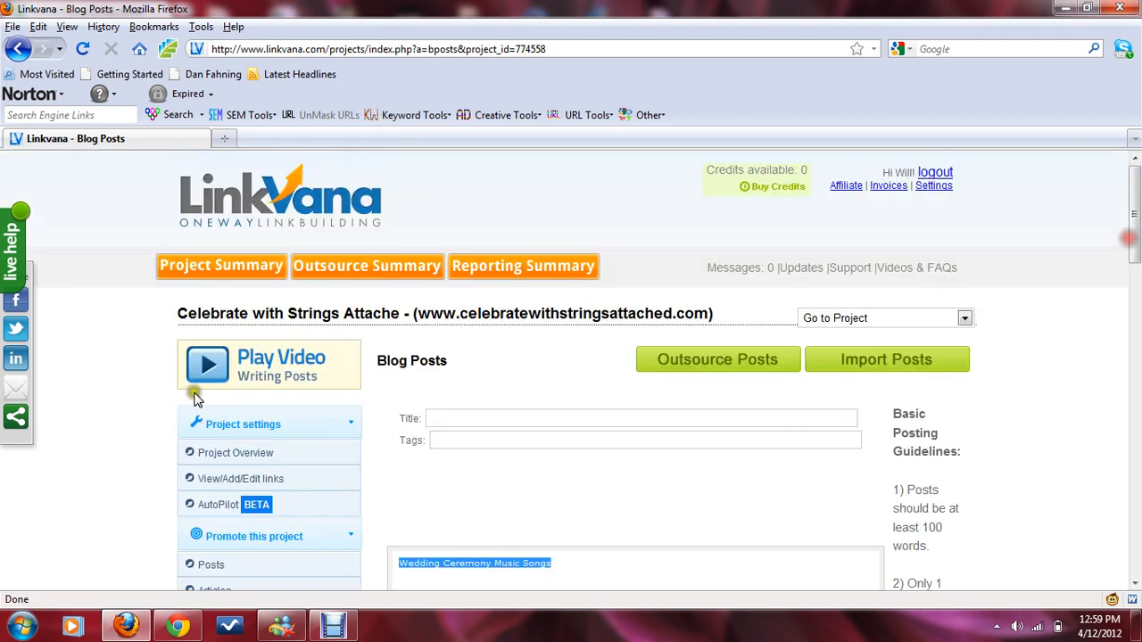
Step: Open the Add a Link dialog for the project and paste the my-wedding-music-app.html URL into the anchor text box
{"action": "left_click", "coordinate": [252, 483]}
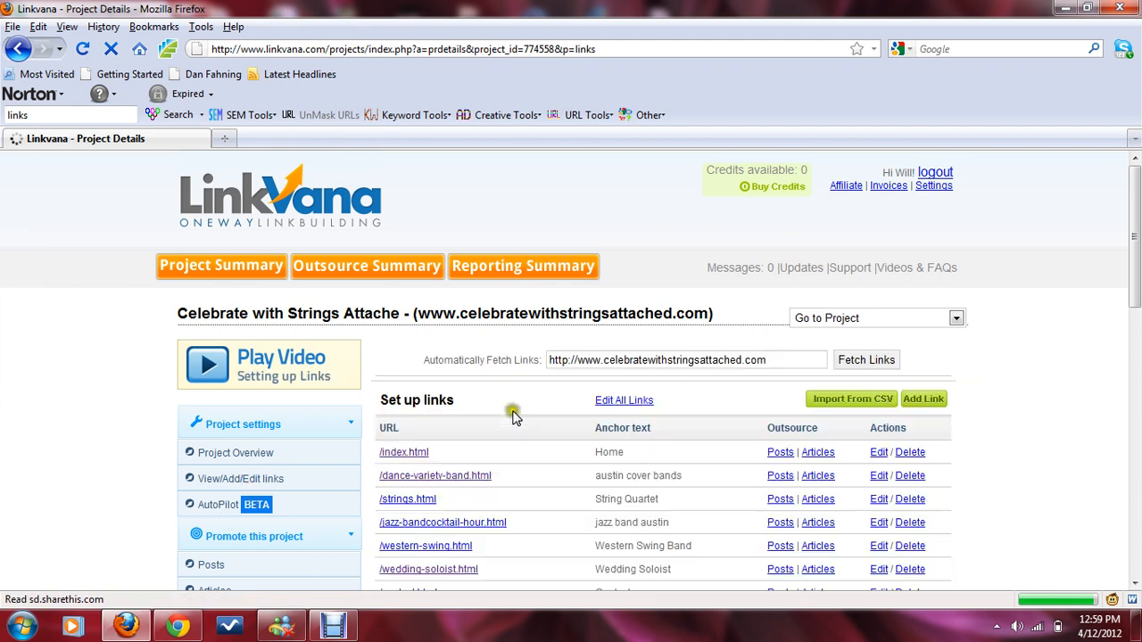
{"action": "left_click", "coordinate": [923, 401]}
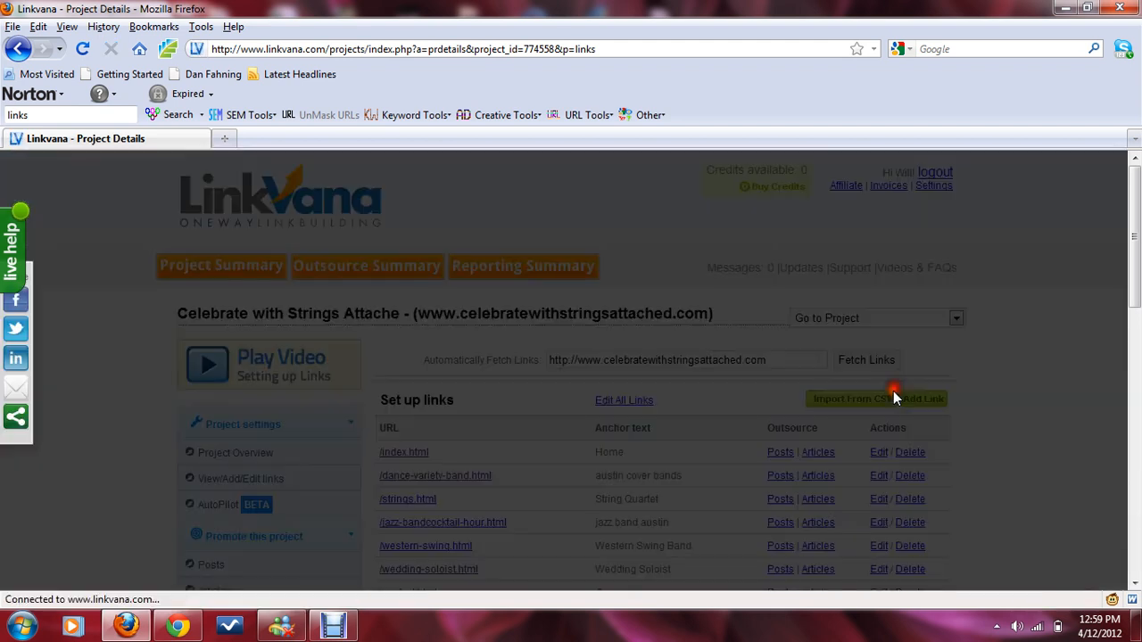
{"action": "left_click", "coordinate": [487, 298]}
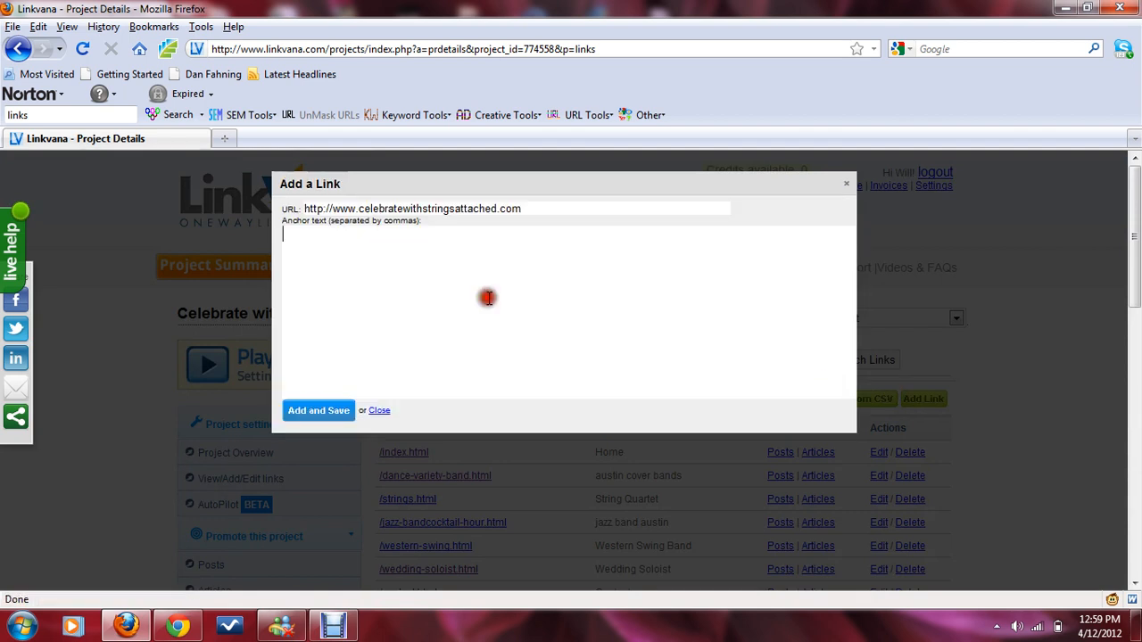
{"action": "type", "text": "http://www.celebratewithstringsattached.com/my-wedding-music-app.html"}
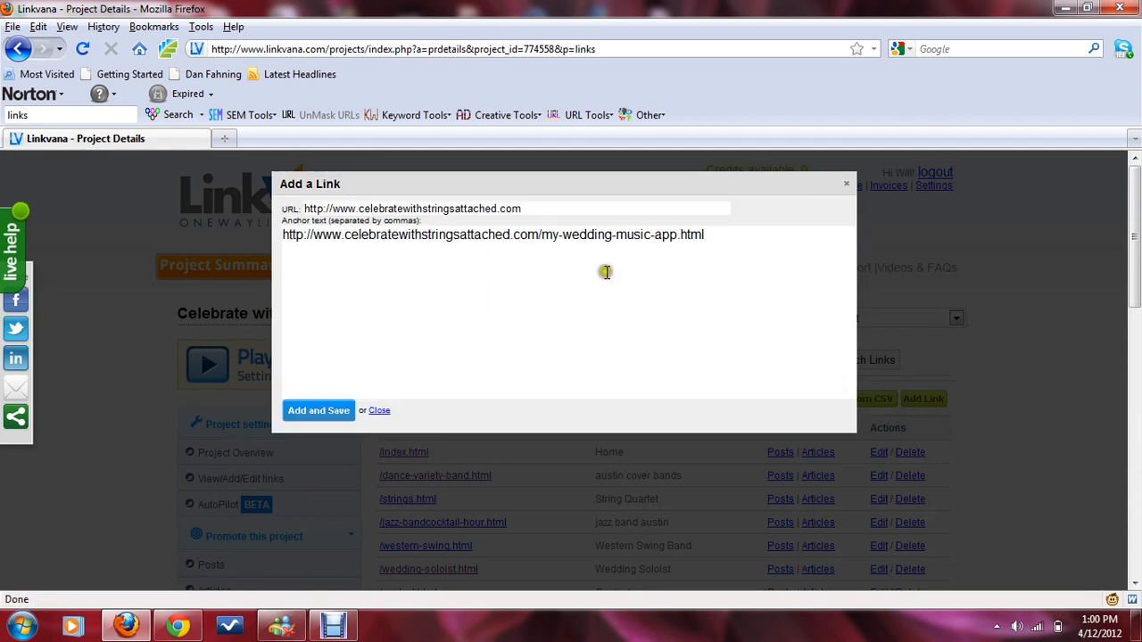
{"action": "key", "text": "ctrl+a"}
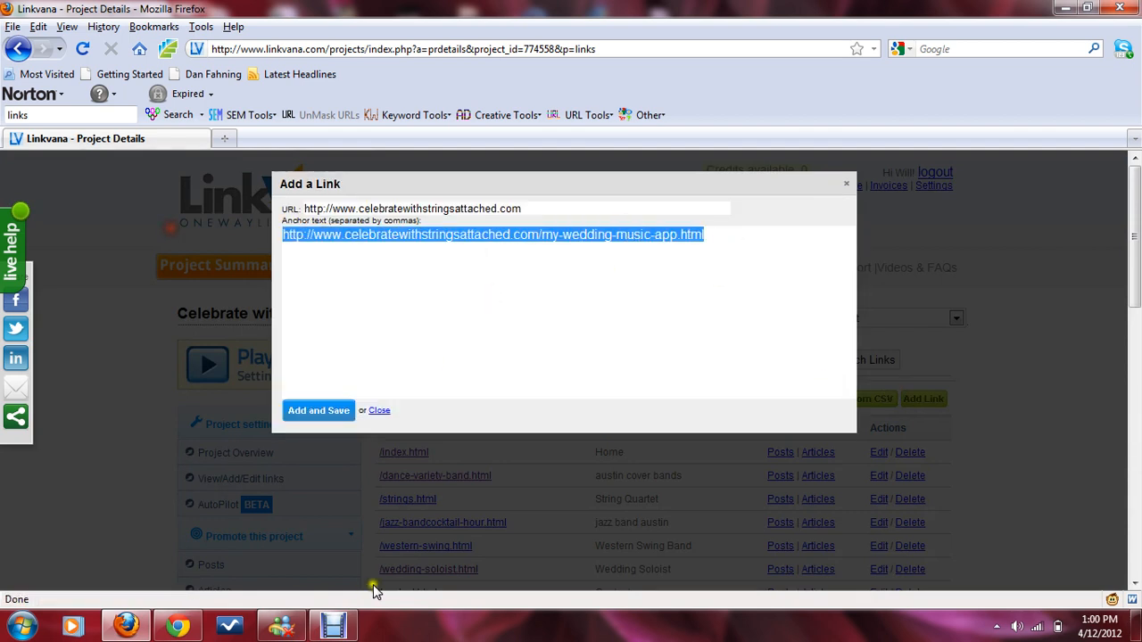
Step: Copy the Wedding Ceremony Music Songs keyword from the spreadsheet and paste it below the URL in the anchor text
{"action": "left_click", "coordinate": [177, 626]}
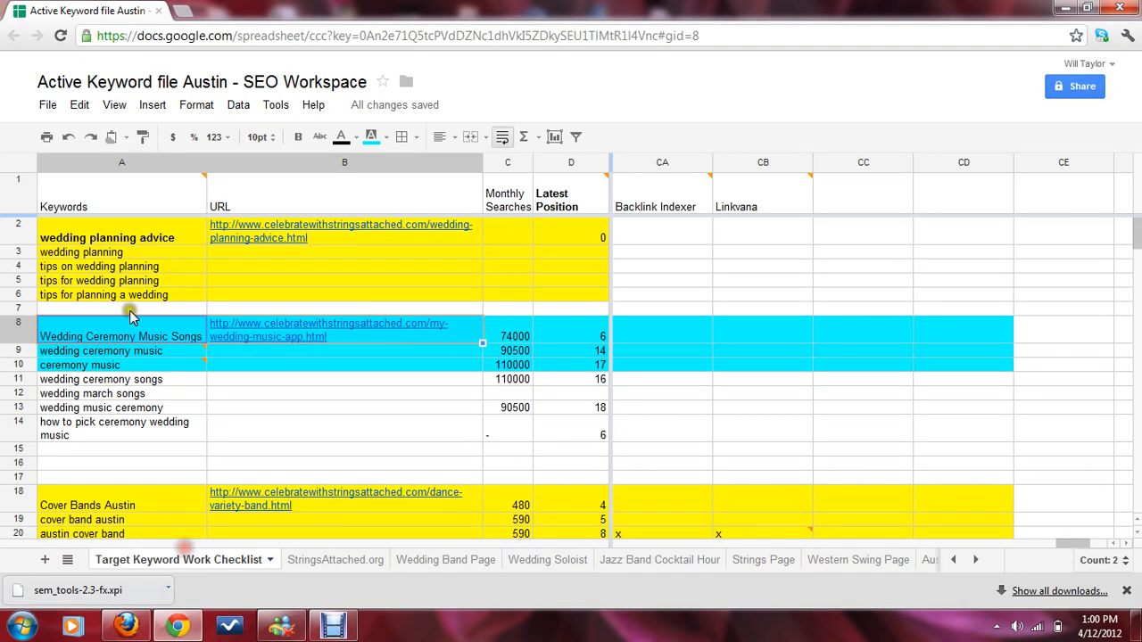
{"action": "left_click", "coordinate": [132, 332]}
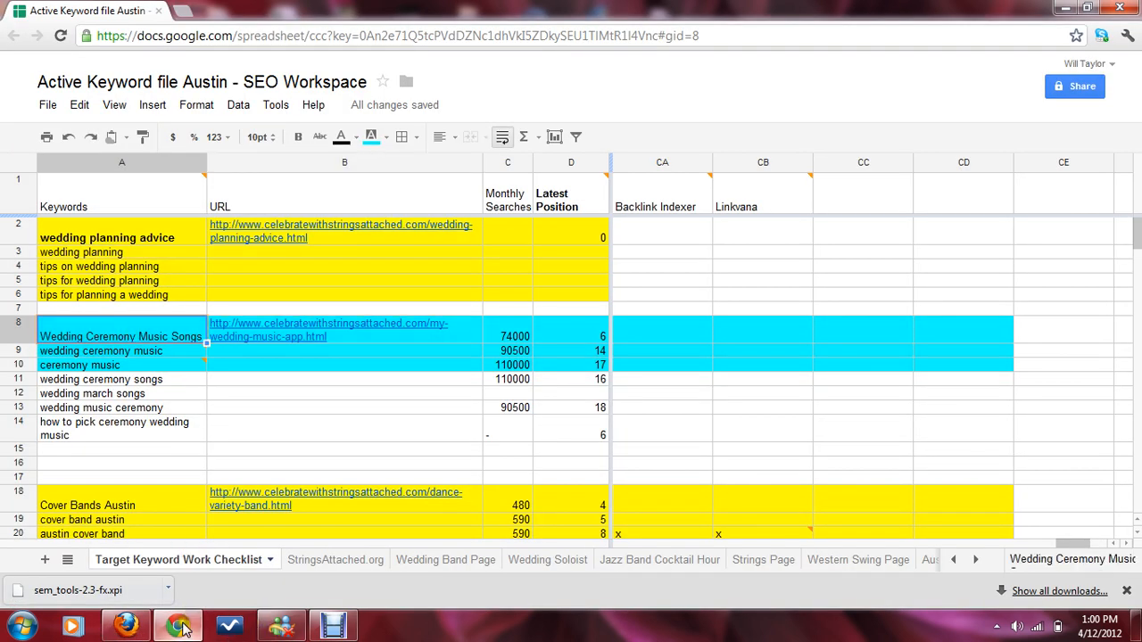
{"action": "left_click", "coordinate": [126, 626]}
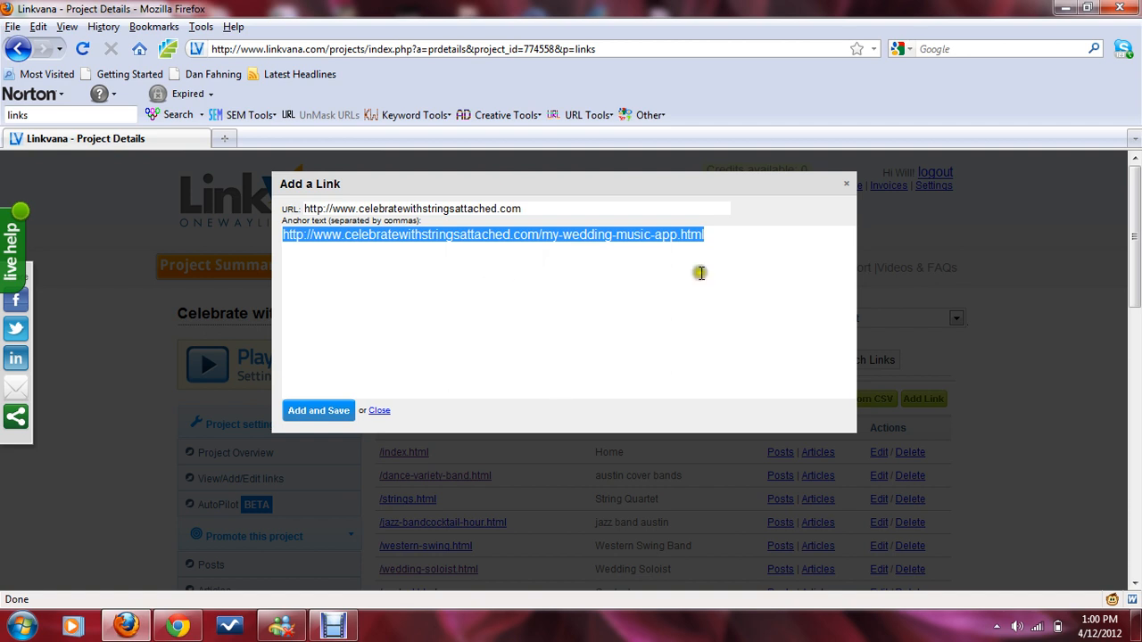
{"action": "left_click", "coordinate": [760, 264]}
{"action": "key", "text": "Return"}
{"action": "key", "text": "Return"}
{"action": "type", "text": "Wedding Ceremony Music Songs"}
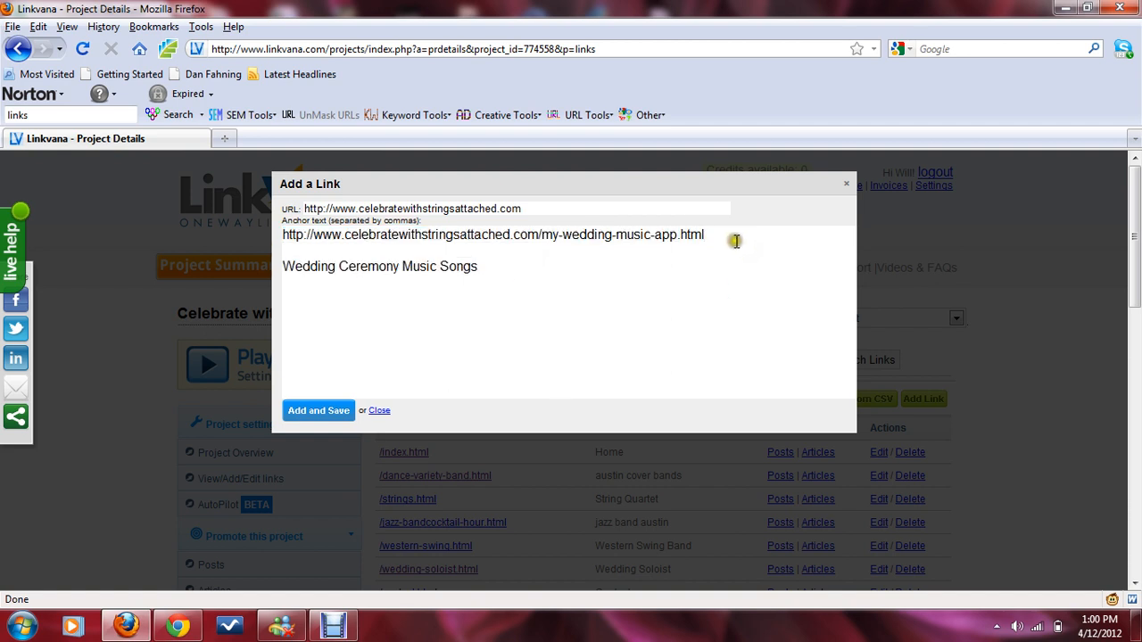
Step: Move the my-wedding-music-app.html URL from the anchor text into the URL field, leaving the keyword as anchor text
{"action": "left_click_drag", "start_coordinate": [735, 239], "coordinate": [241, 220]}
{"action": "key", "text": "ctrl+x"}
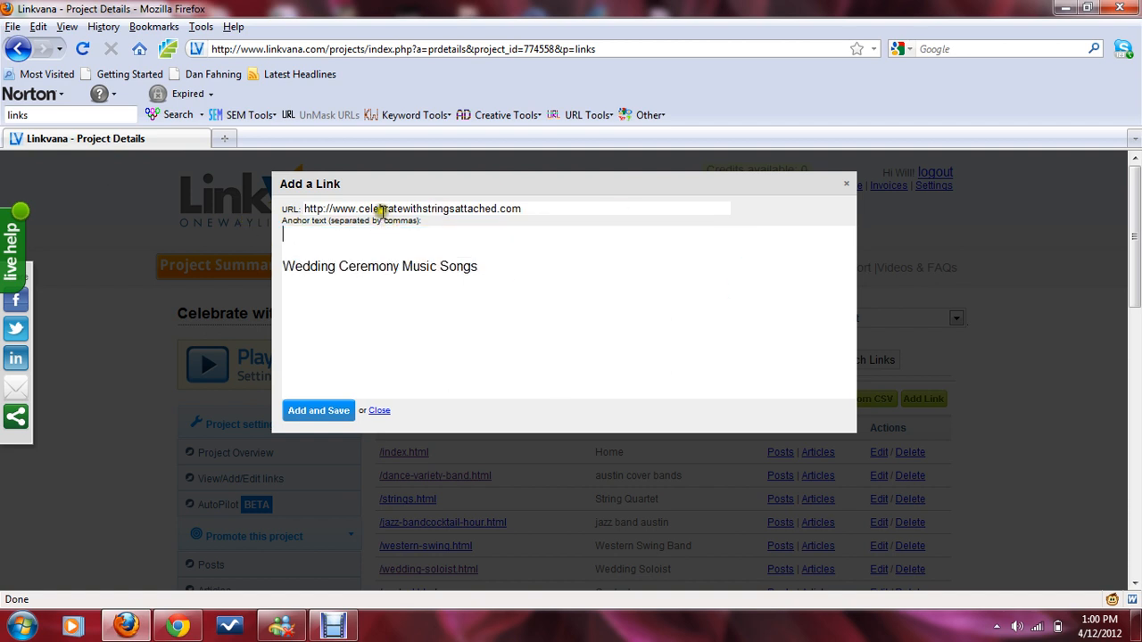
{"action": "triple_click", "coordinate": [379, 211]}
{"action": "key", "text": "ctrl+v"}
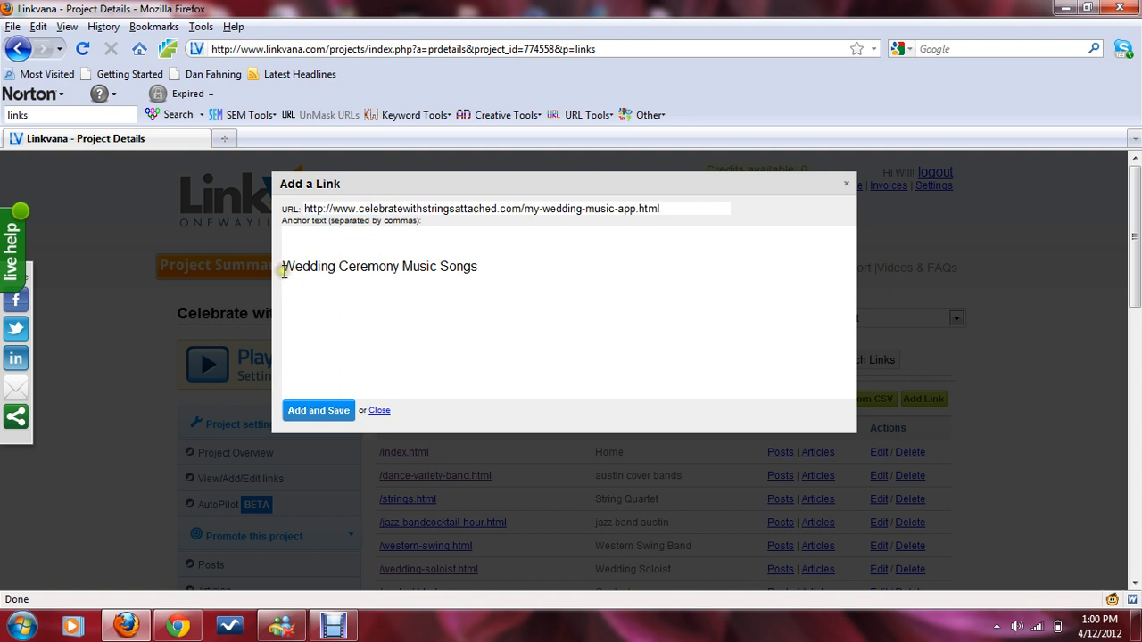
{"action": "left_click", "coordinate": [283, 266]}
{"action": "key", "text": "BackSpace"}
{"action": "key", "text": "BackSpace"}
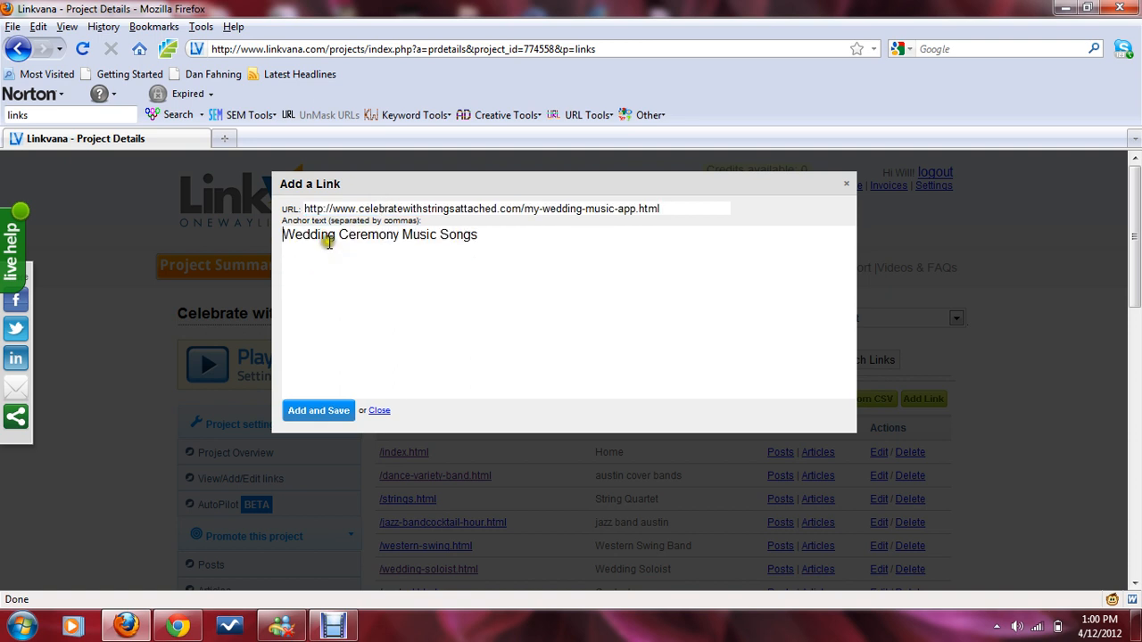
Step: Copy the related keywords from rows 9 to 14 and paste them after the main keyword, separated by a comma
{"action": "left_click", "coordinate": [491, 236]}
{"action": "left_click", "coordinate": [178, 627]}
{"action": "left_click_drag", "start_coordinate": [125, 357], "coordinate": [122, 427]}
{"action": "left_click_drag", "start_coordinate": [134, 384], "coordinate": [141, 425]}
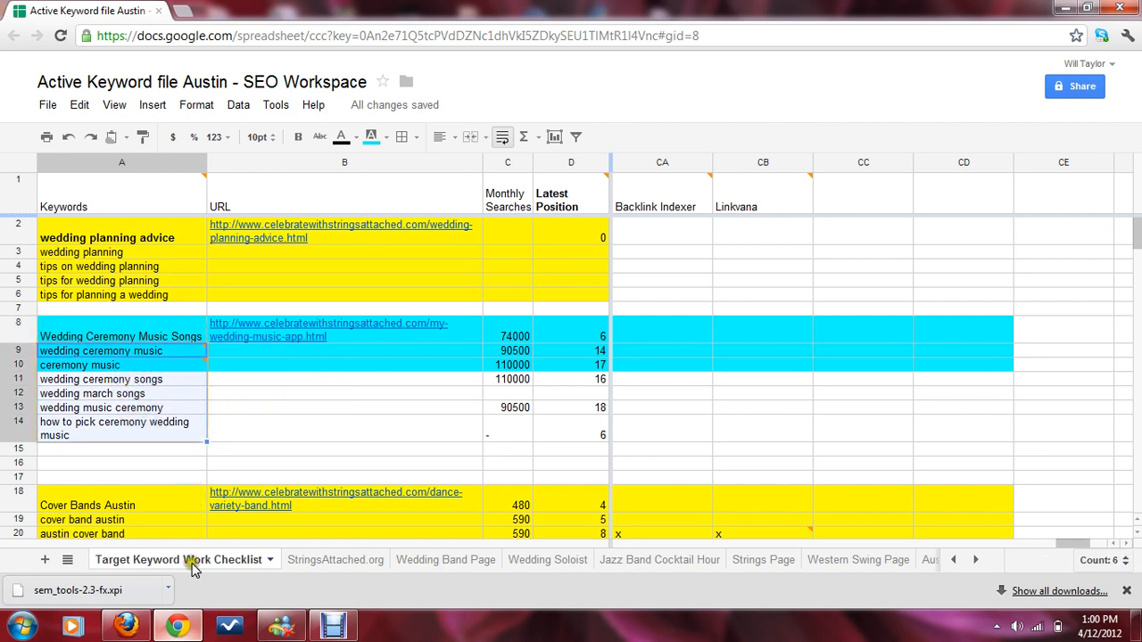
{"action": "left_click", "coordinate": [125, 626]}
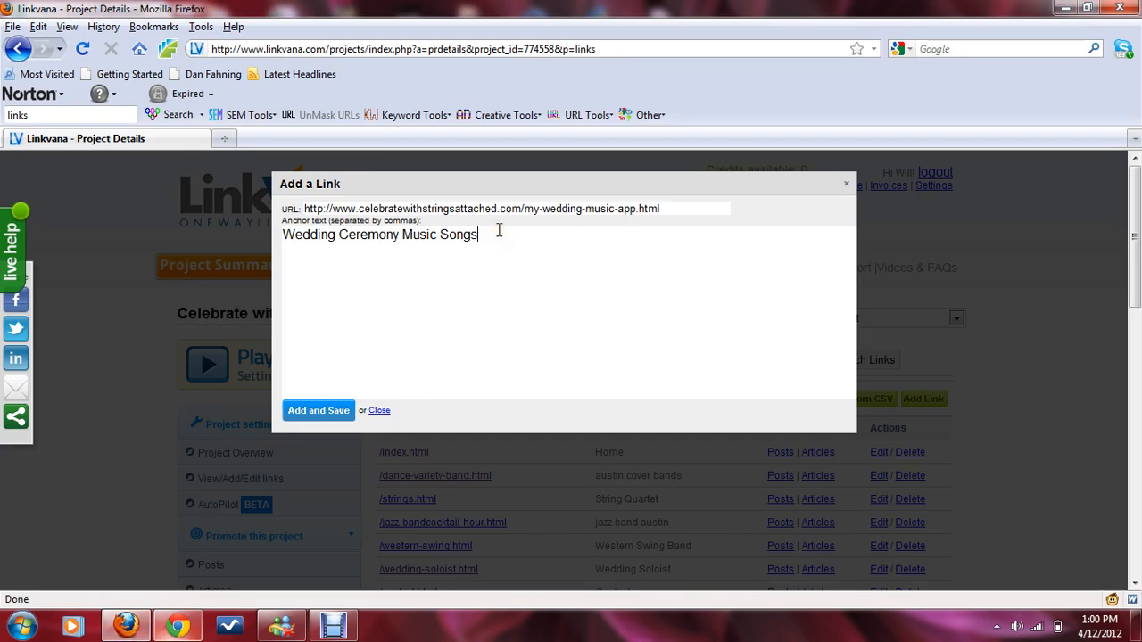
{"action": "type", "text": ","}
{"action": "key", "text": "ctrl+v"}
Step: Add a comma after each keyword line in the anchor text and save the new link
{"action": "left_click", "coordinate": [445, 246]}
{"action": "type", "text": ","}
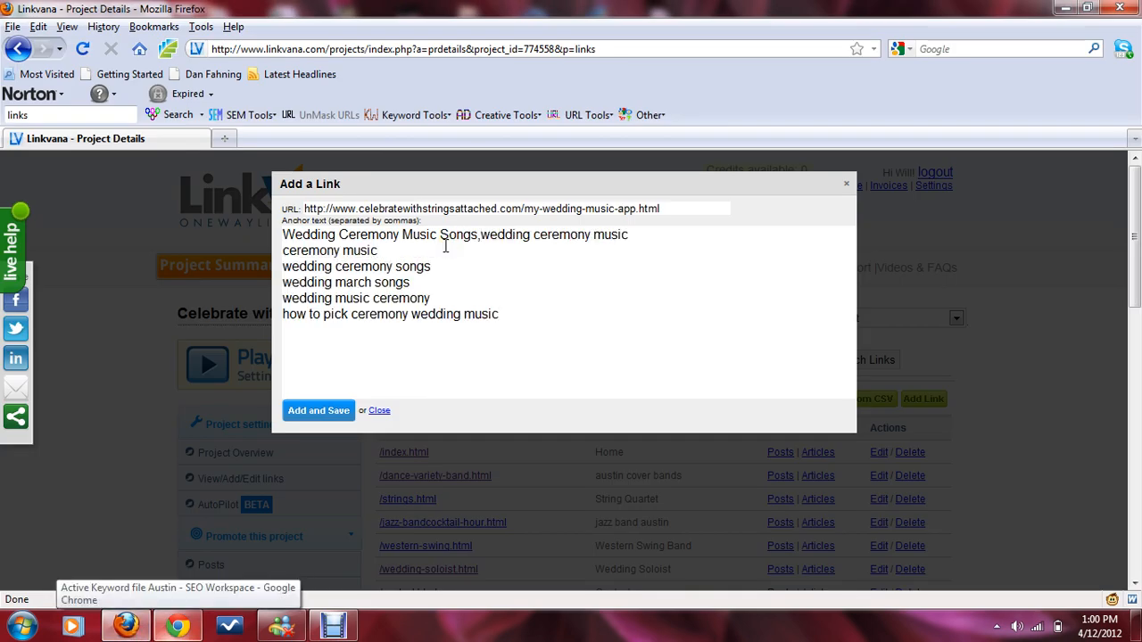
{"action": "left_click", "coordinate": [439, 266]}
{"action": "type", "text": ","}
{"action": "left_click", "coordinate": [442, 282]}
{"action": "type", "text": ","}
{"action": "left_click", "coordinate": [473, 300]}
{"action": "type", "text": ","}
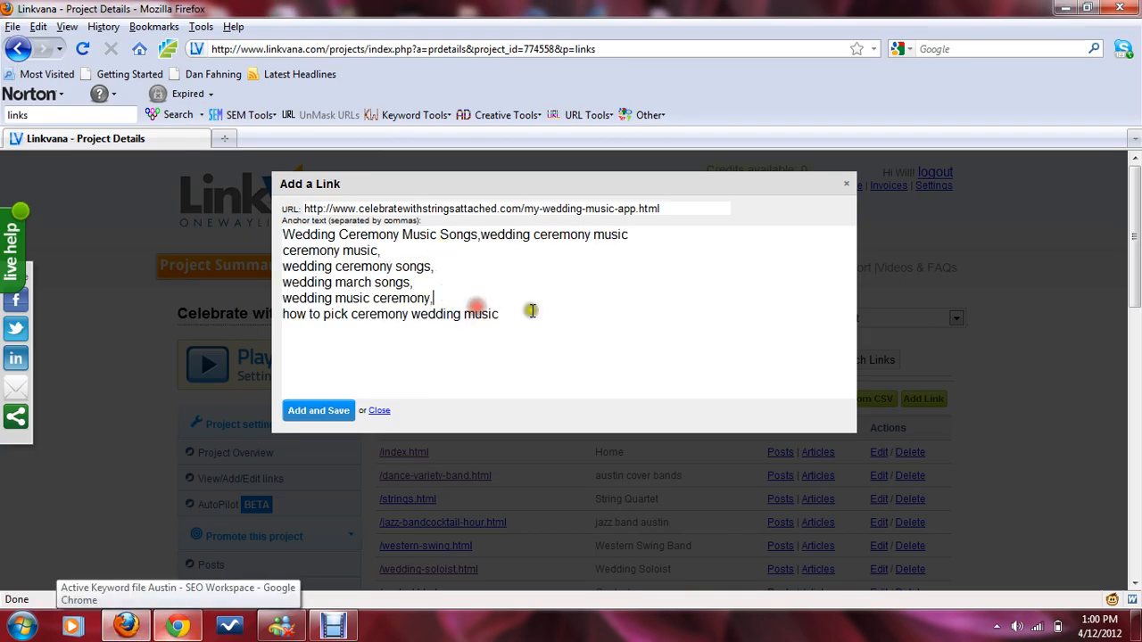
{"action": "left_click", "coordinate": [531, 312]}
{"action": "type", "text": ","}
{"action": "left_click", "coordinate": [317, 419]}
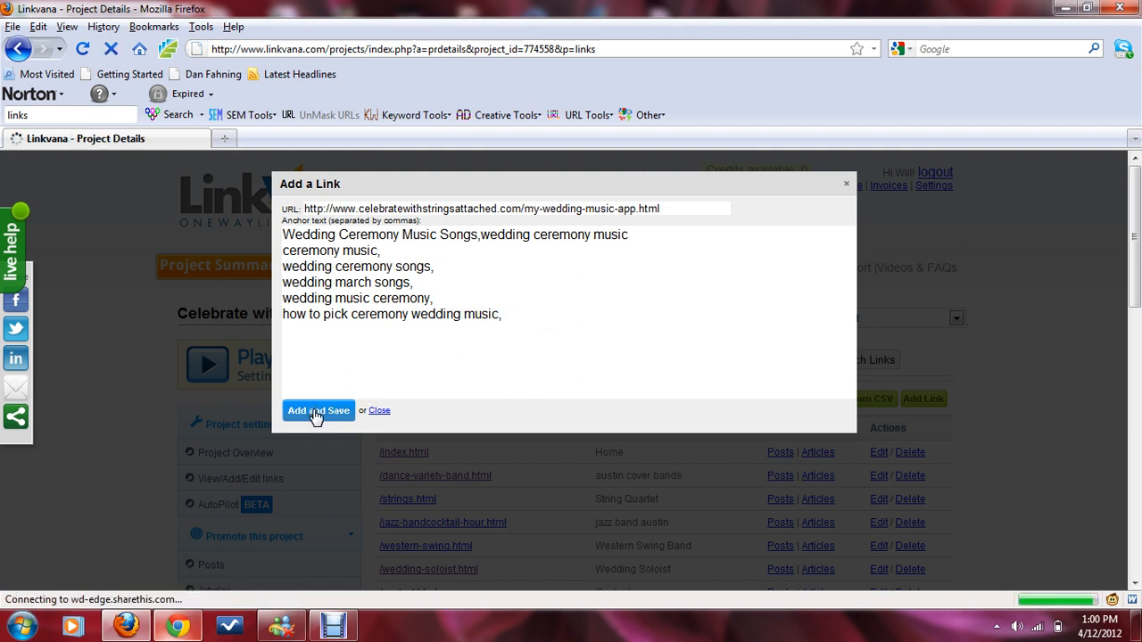
Step: Return to the blog post editor and pick the Wedding Ceremony Music Songs link from the post's link list
{"action": "scroll", "coordinate": [1024, 440], "scroll_direction": "down", "scroll_amount": 4}
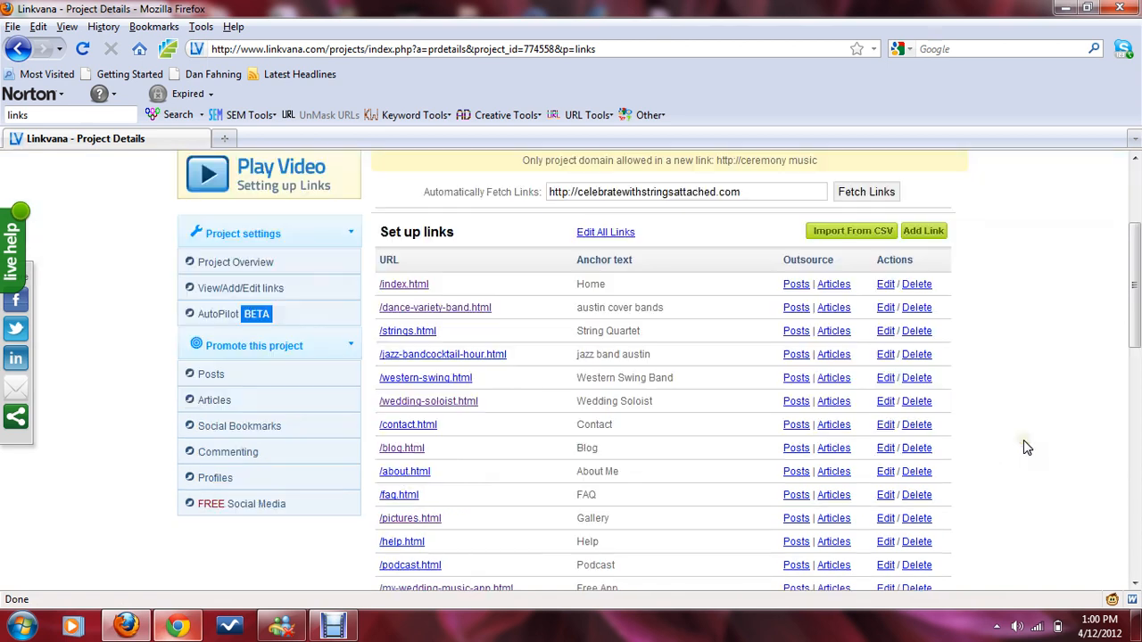
{"action": "scroll", "coordinate": [1023, 440], "scroll_direction": "down", "scroll_amount": 15}
{"action": "scroll", "coordinate": [1024, 442], "scroll_direction": "up", "scroll_amount": 8}
{"action": "scroll", "coordinate": [1024, 446], "scroll_direction": "up", "scroll_amount": 5}
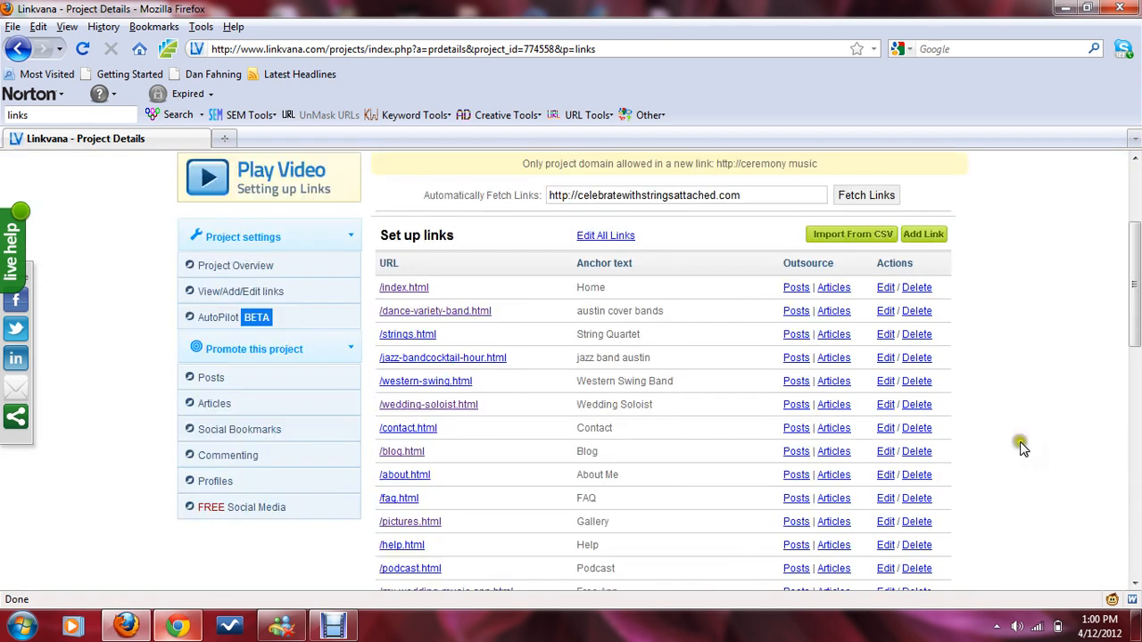
{"action": "left_click", "coordinate": [222, 382]}
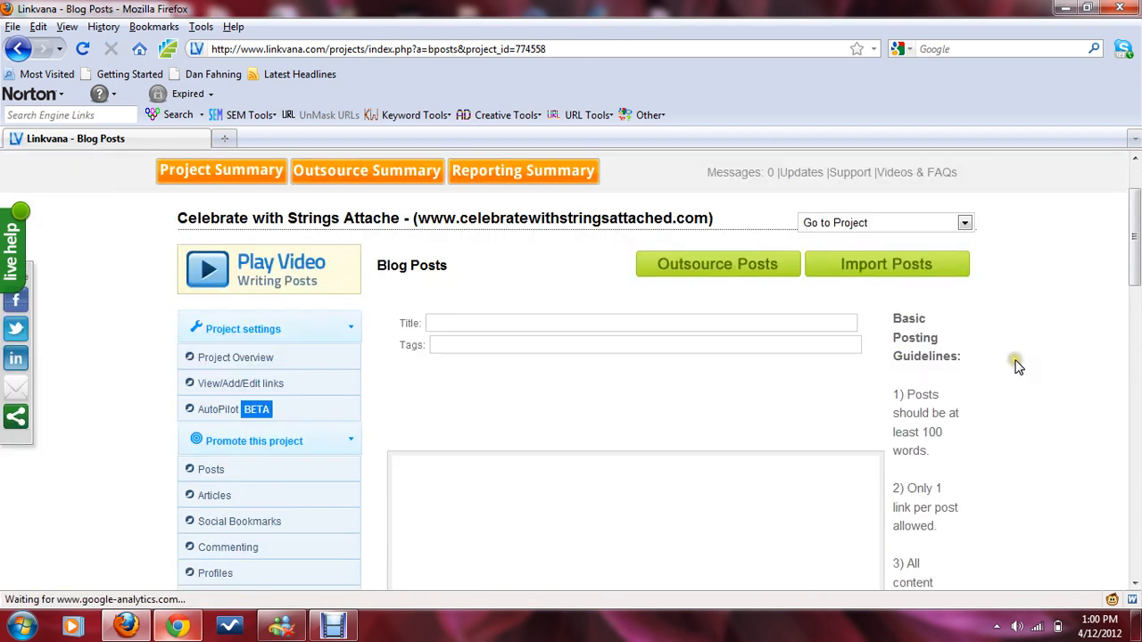
{"action": "scroll", "coordinate": [1017, 366], "scroll_direction": "down", "scroll_amount": 5}
{"action": "scroll", "coordinate": [1017, 366], "scroll_direction": "up", "scroll_amount": 5}
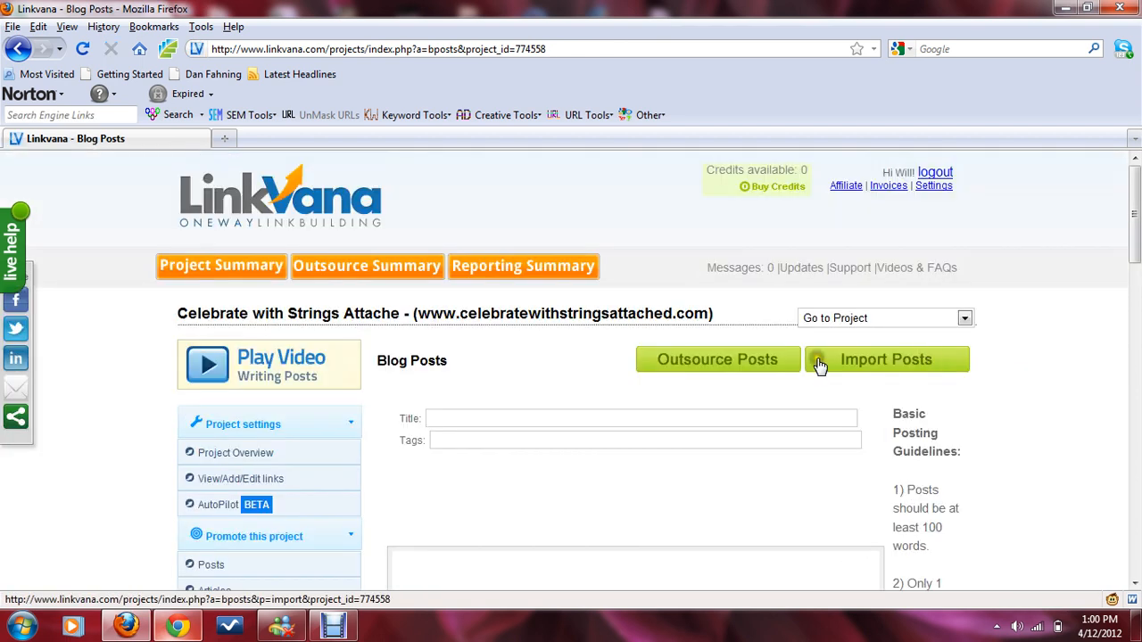
{"action": "scroll", "coordinate": [969, 387], "scroll_direction": "down", "scroll_amount": 5}
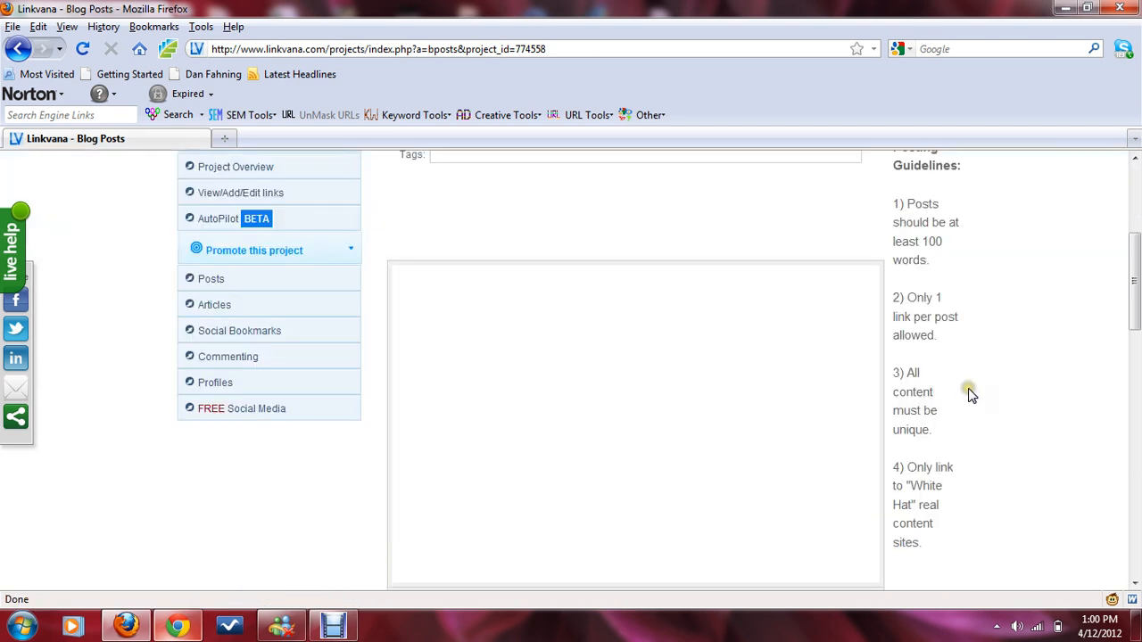
{"action": "scroll", "coordinate": [972, 365], "scroll_direction": "up", "scroll_amount": 2}
{"action": "scroll", "coordinate": [974, 369], "scroll_direction": "down", "scroll_amount": 5}
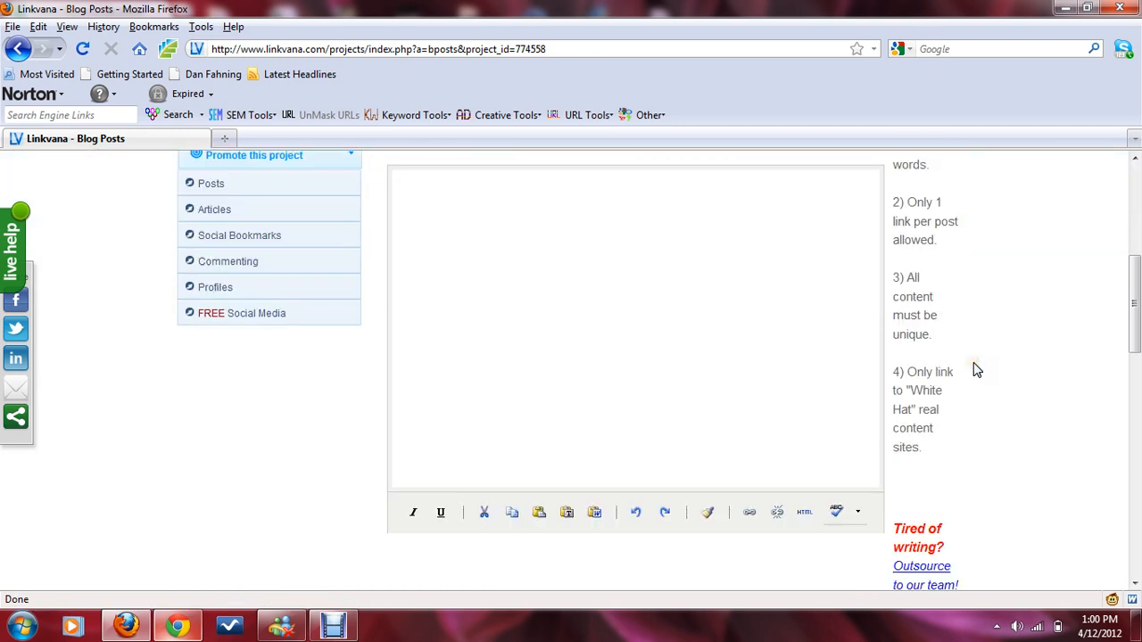
{"action": "left_click", "coordinate": [476, 537]}
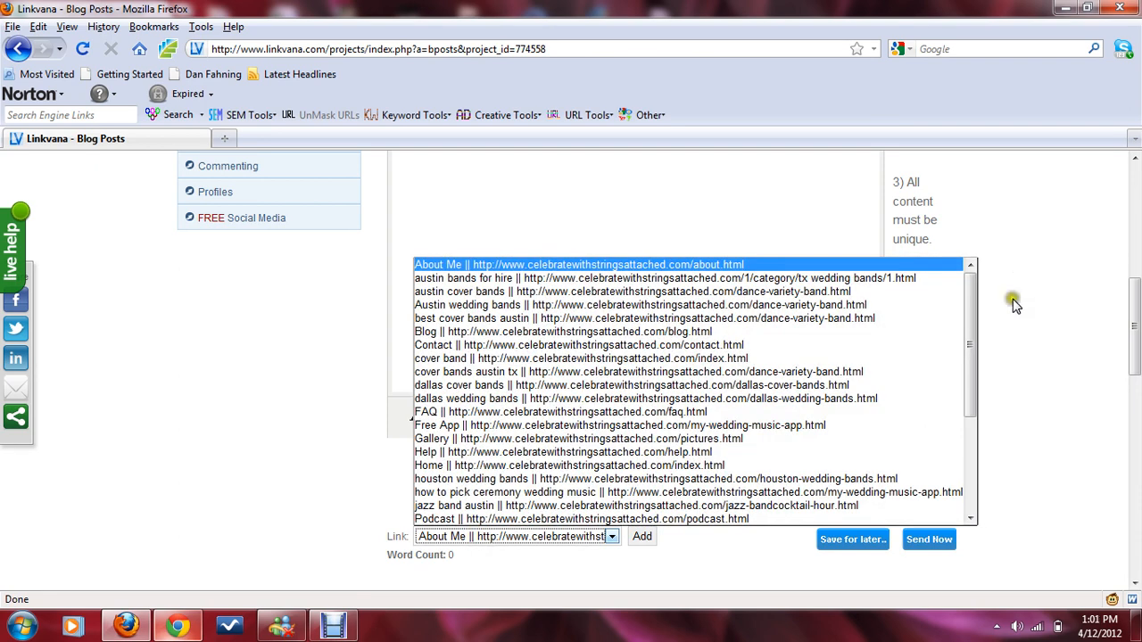
{"action": "left_click_drag", "start_coordinate": [971, 311], "coordinate": [930, 455]}
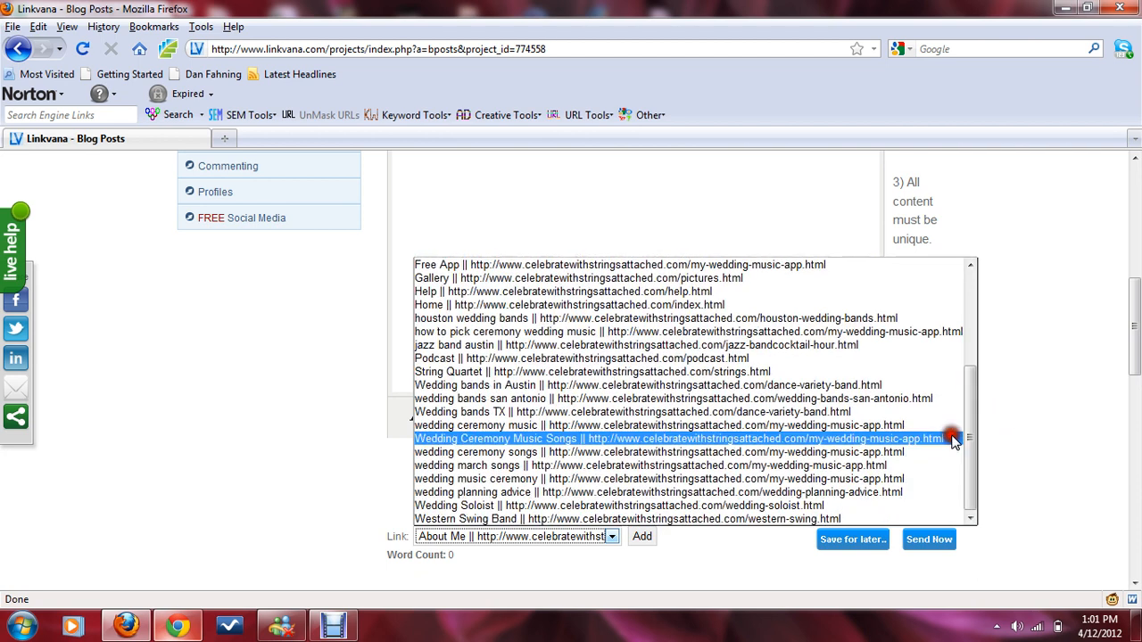
{"action": "left_click", "coordinate": [499, 441]}
Step: Insert the selected Wedding Ceremony Music Songs link into the post body
{"action": "left_click", "coordinate": [536, 318]}
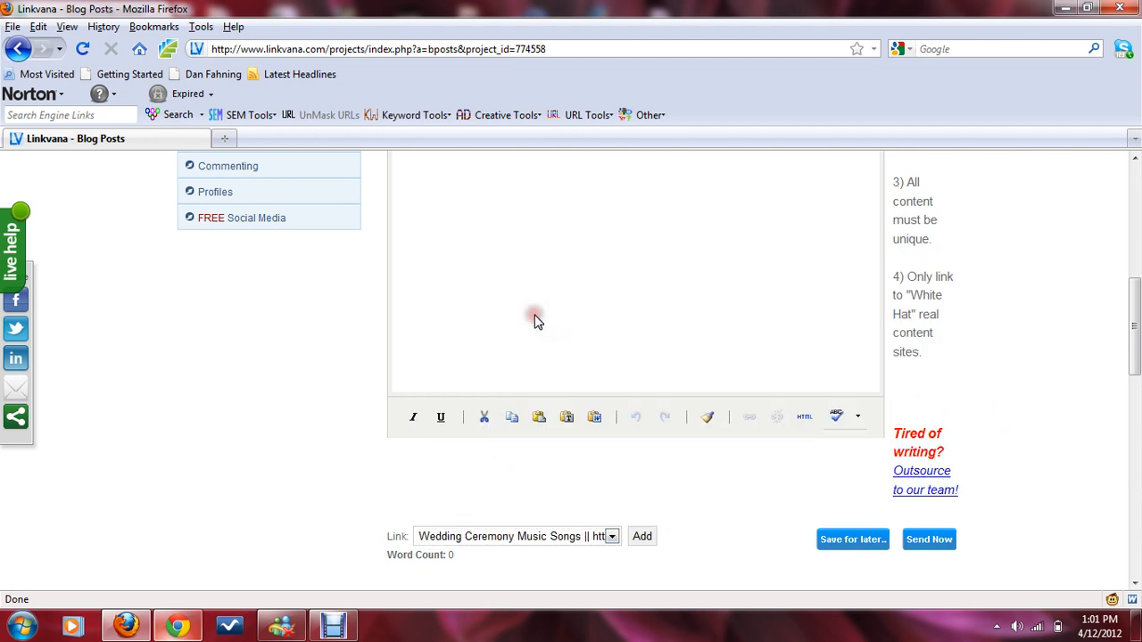
{"action": "left_click", "coordinate": [536, 322]}
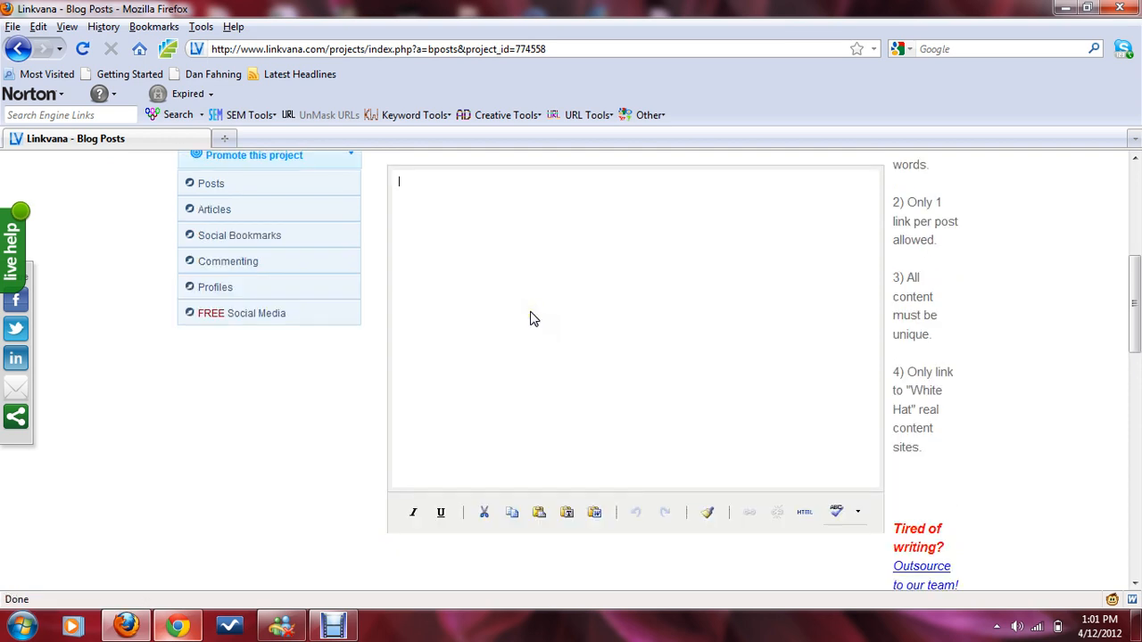
{"action": "scroll", "coordinate": [530, 316], "scroll_direction": "down", "scroll_amount": 2}
{"action": "left_click", "coordinate": [705, 520]}
{"action": "left_click", "coordinate": [643, 536]}
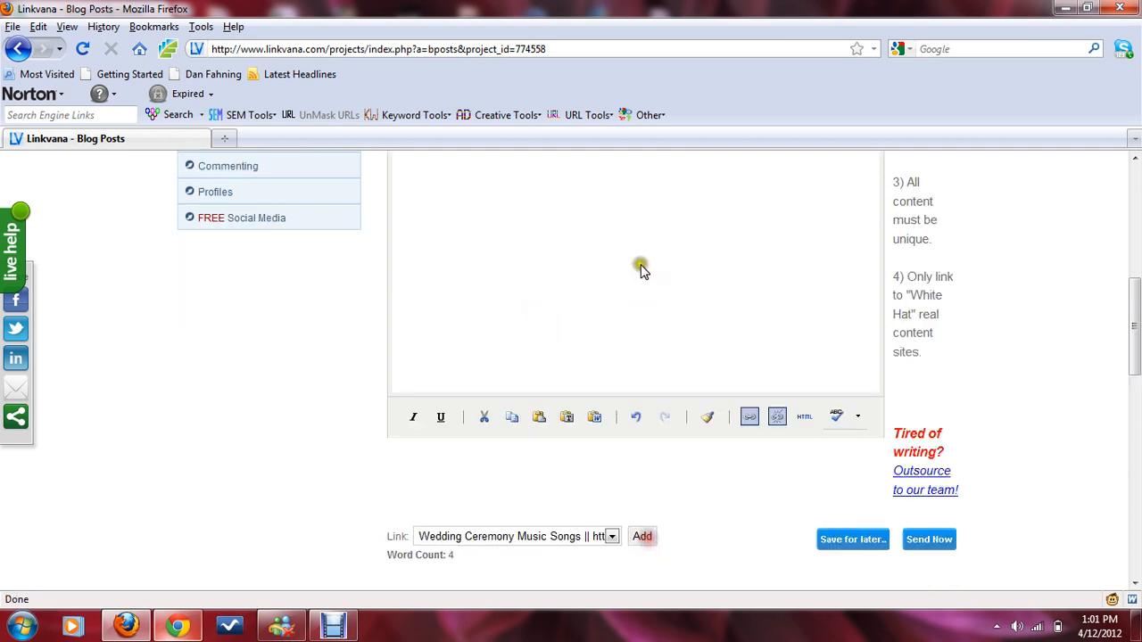
{"action": "left_click", "coordinate": [582, 332]}
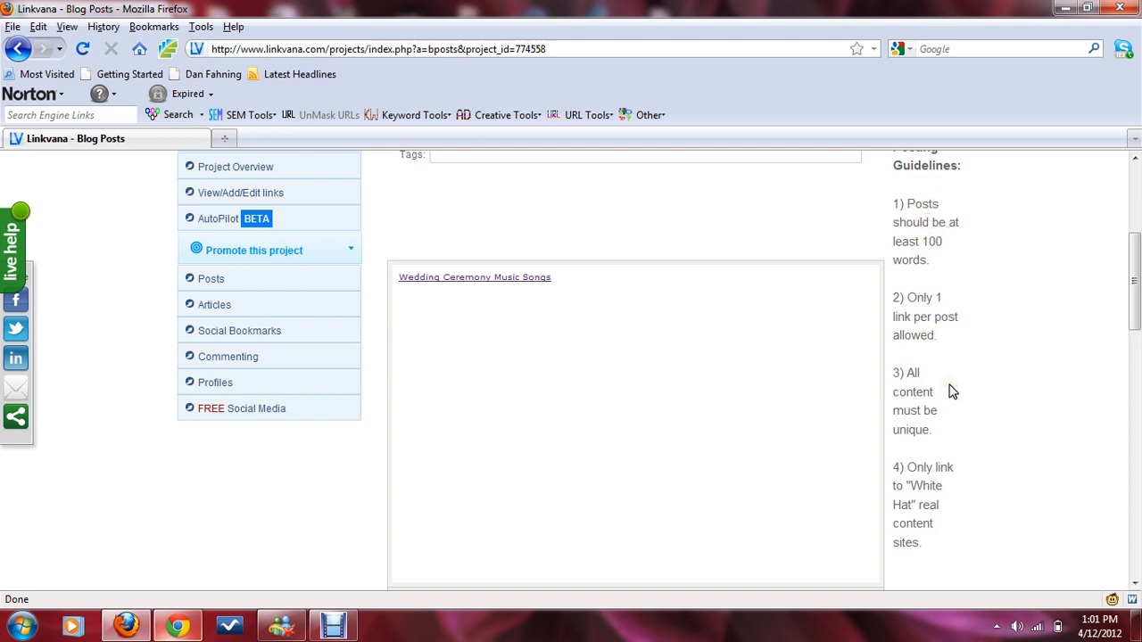
{"action": "scroll", "coordinate": [944, 412], "scroll_direction": "down", "scroll_amount": 2}
{"action": "scroll", "coordinate": [944, 412], "scroll_direction": "up", "scroll_amount": 2}
{"action": "scroll", "coordinate": [885, 408], "scroll_direction": "up", "scroll_amount": 2}
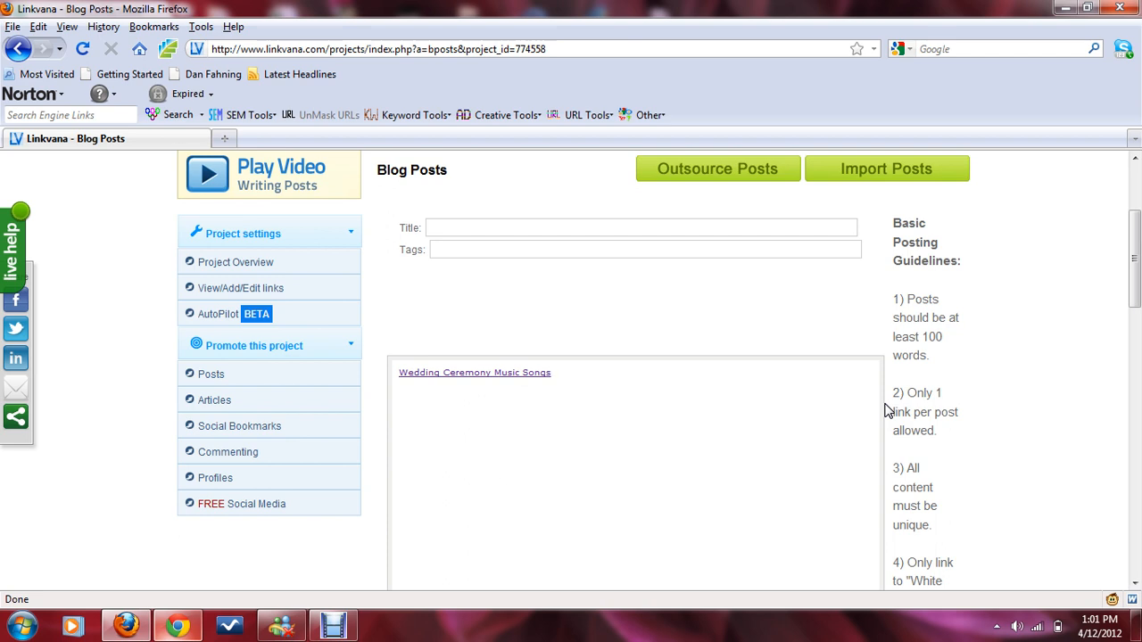
Step: Open the free social media promotions page and go back to the blog posts page
{"action": "left_click", "coordinate": [332, 627]}
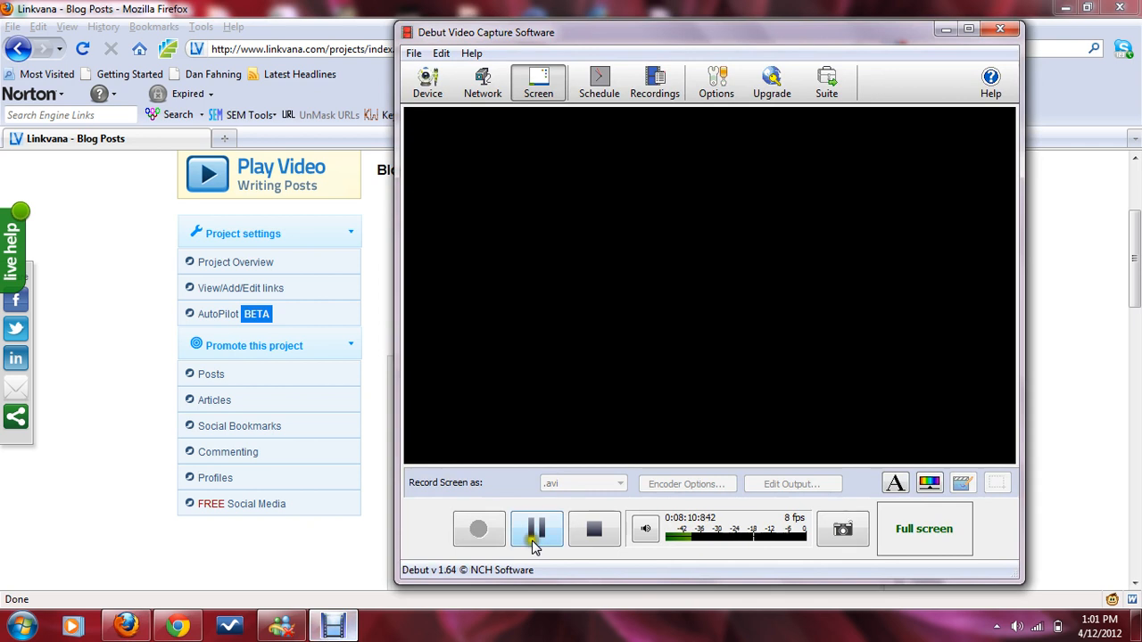
{"action": "left_click", "coordinate": [373, 507]}
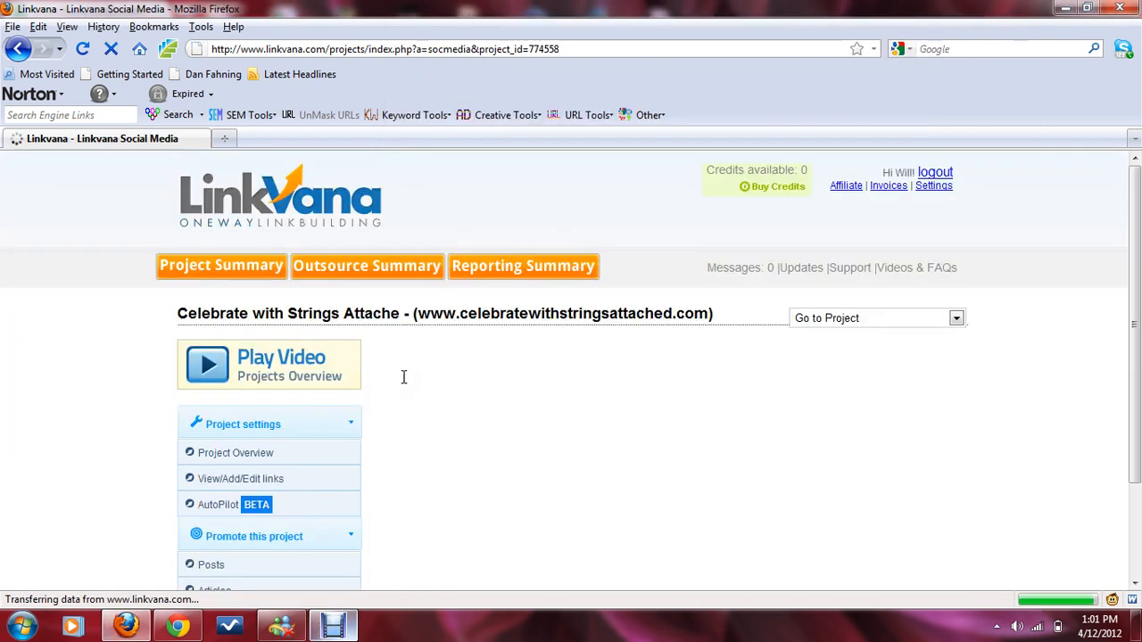
{"action": "scroll", "coordinate": [404, 376], "scroll_direction": "down", "scroll_amount": 5}
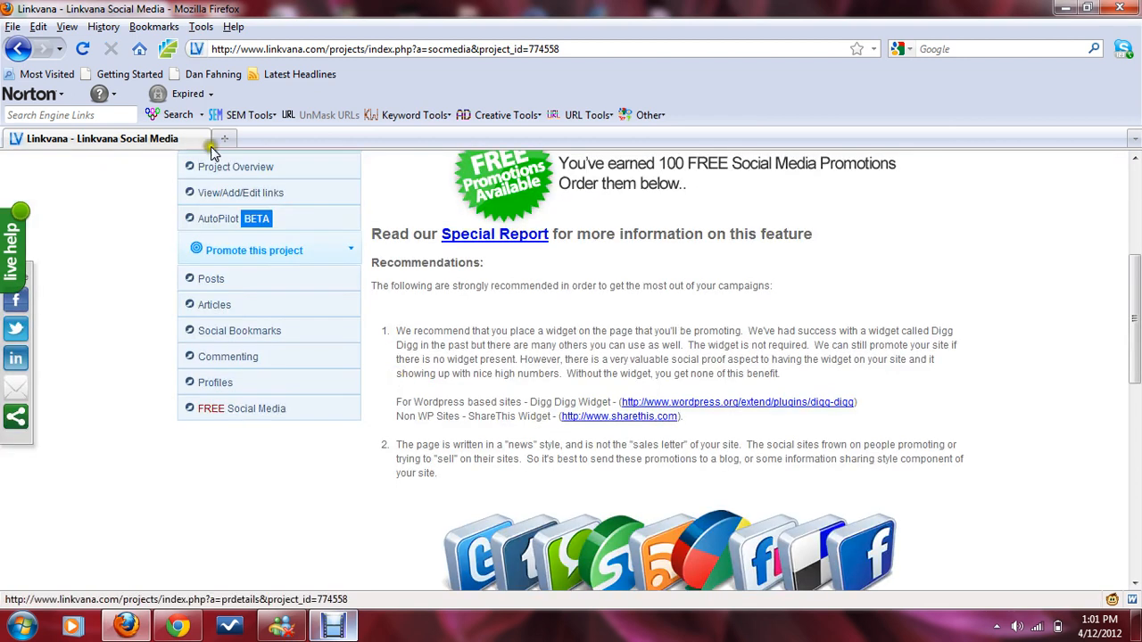
{"action": "left_click", "coordinate": [18, 48]}
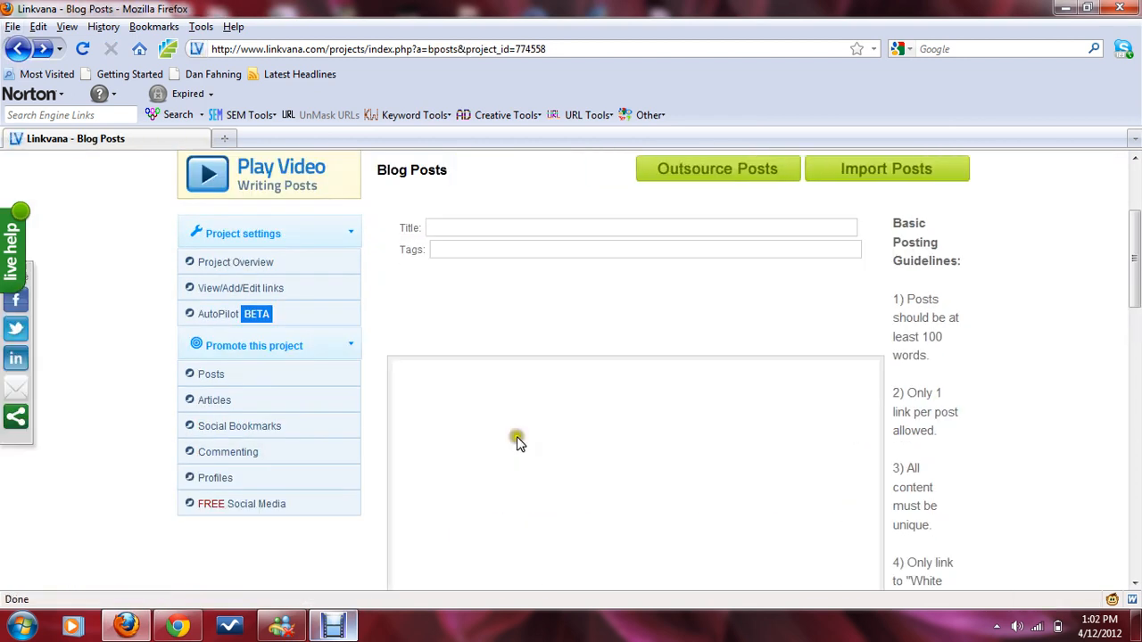
Step: Choose the Wedding Ceremony Music Songs link from the post's link list and add it to the empty post body
{"action": "scroll", "coordinate": [505, 419], "scroll_direction": "down", "scroll_amount": 4}
{"action": "scroll", "coordinate": [504, 419], "scroll_direction": "down", "scroll_amount": 4}
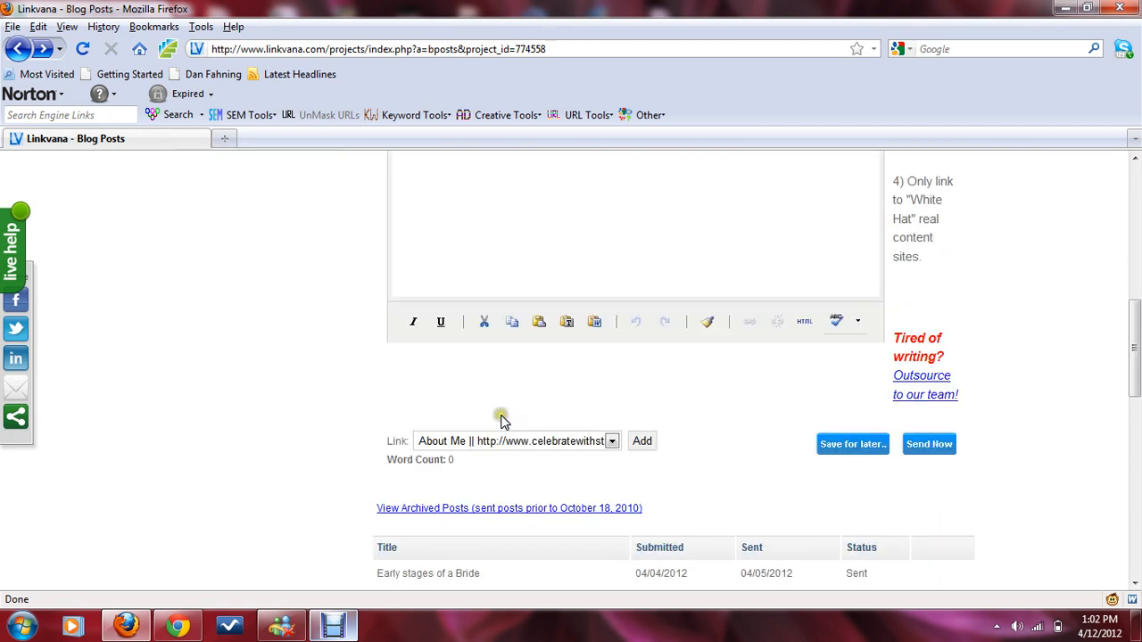
{"action": "left_click", "coordinate": [504, 441]}
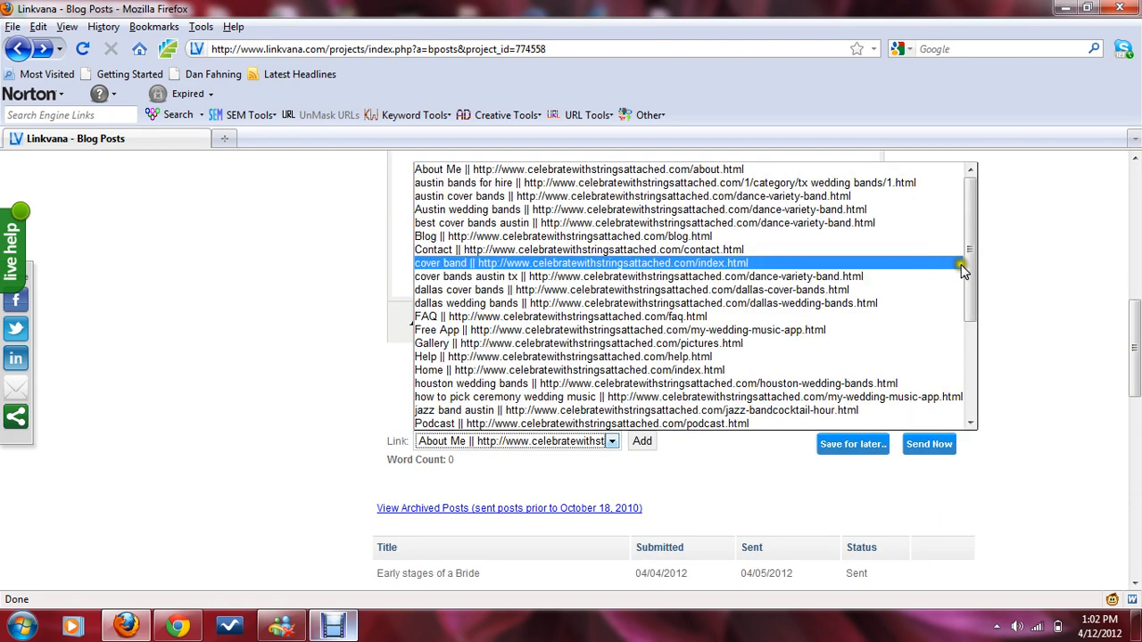
{"action": "scroll", "coordinate": [981, 353], "scroll_direction": "down", "scroll_amount": 1}
{"action": "scroll", "coordinate": [984, 353], "scroll_direction": "down", "scroll_amount": 3}
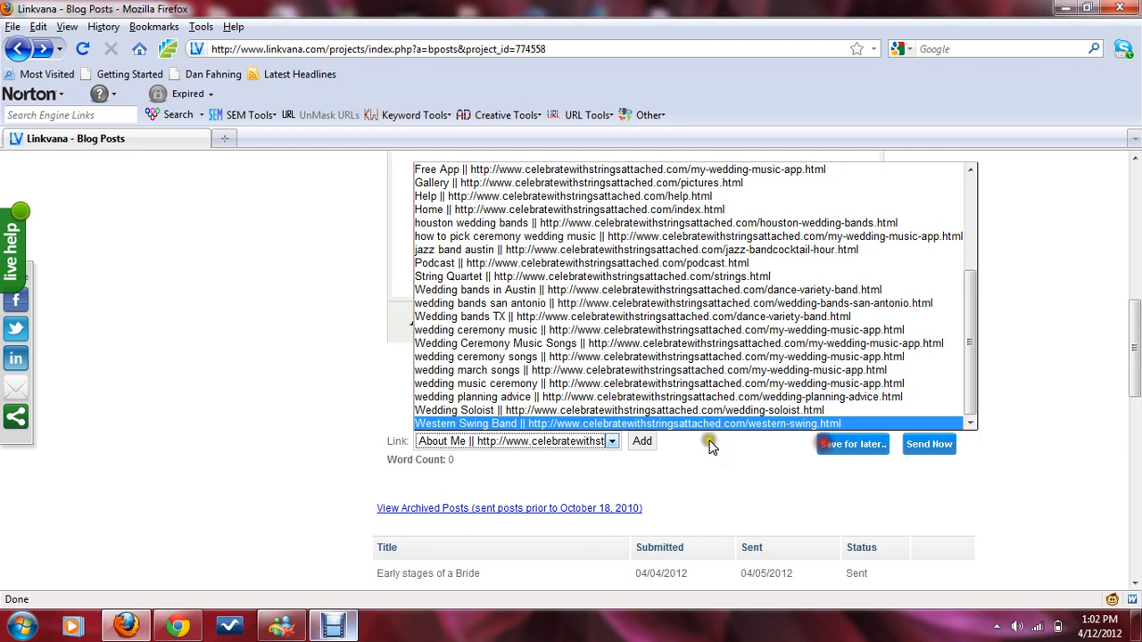
{"action": "left_click", "coordinate": [576, 344]}
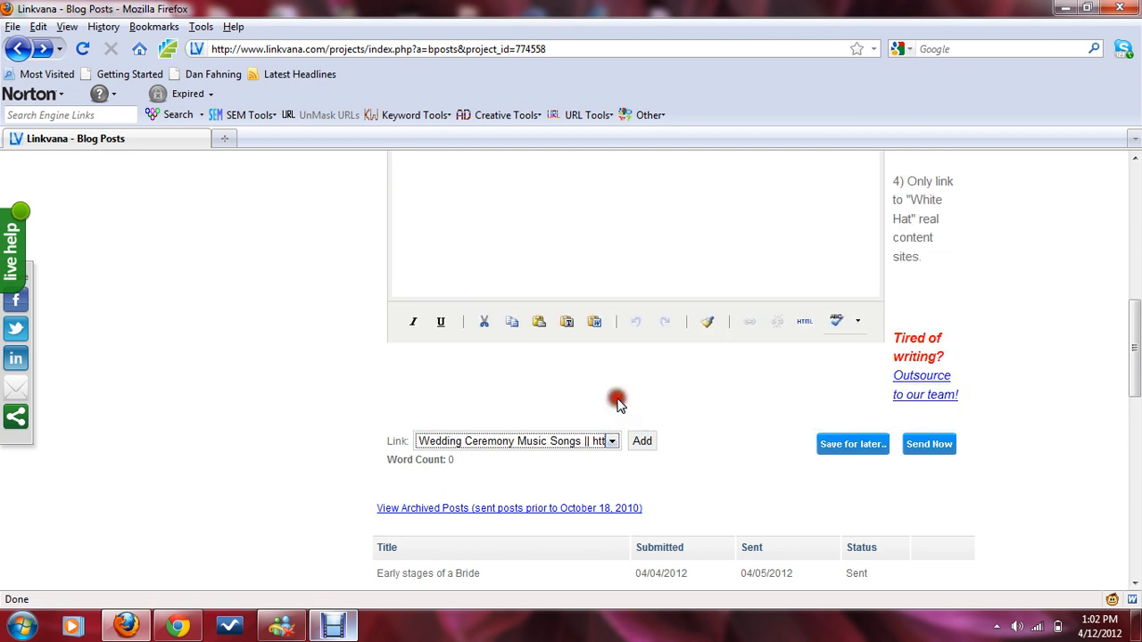
{"action": "left_click", "coordinate": [643, 441]}
{"action": "scroll", "coordinate": [602, 265], "scroll_direction": "up", "scroll_amount": 4}
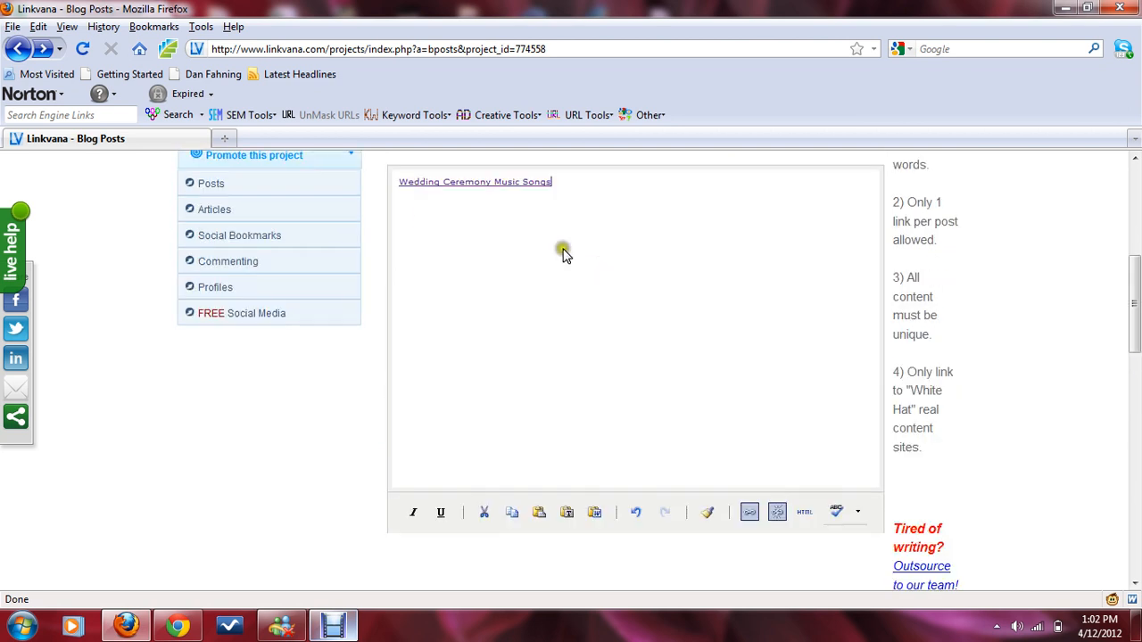
Step: Clear all text and the link from the post body
{"action": "left_click", "coordinate": [438, 229]}
{"action": "scroll", "coordinate": [596, 303], "scroll_direction": "up", "scroll_amount": 4}
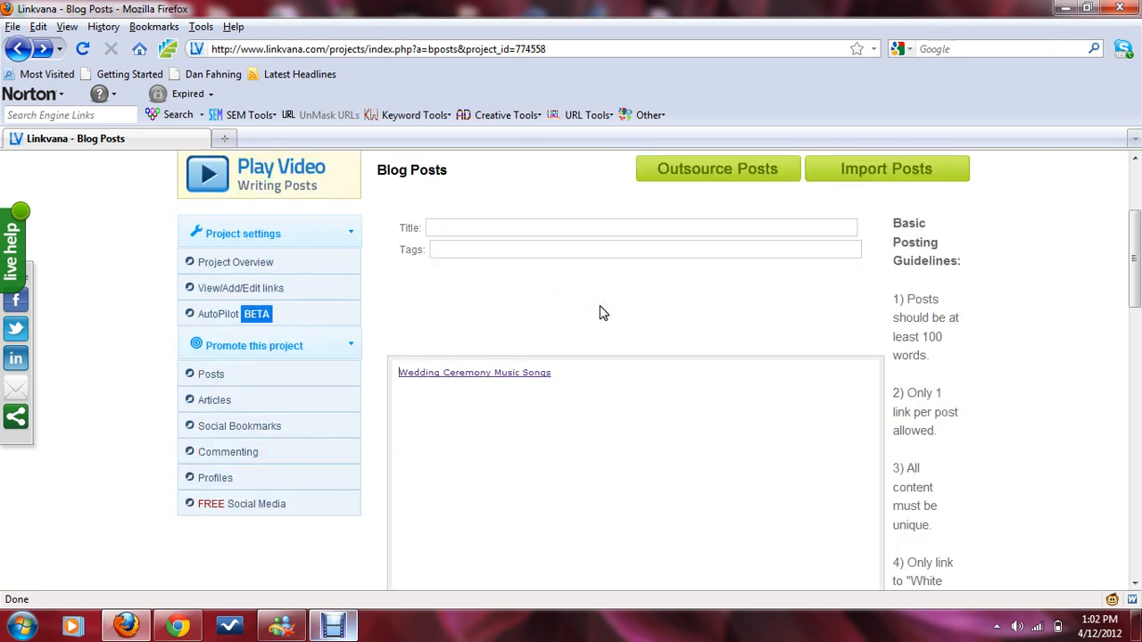
{"action": "type", "text": "Where"}
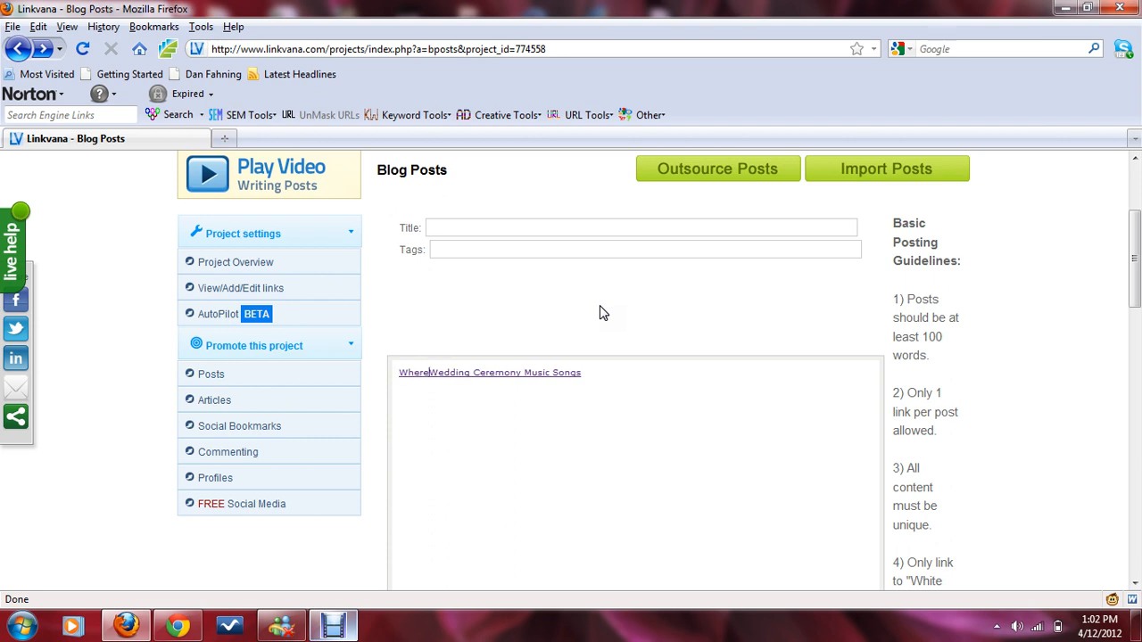
{"action": "key", "text": "BackSpace"}
{"action": "key", "text": "BackSpace"}
{"action": "key", "text": "BackSpace"}
{"action": "key", "text": "BackSpace"}
{"action": "key", "text": "BackSpace"}
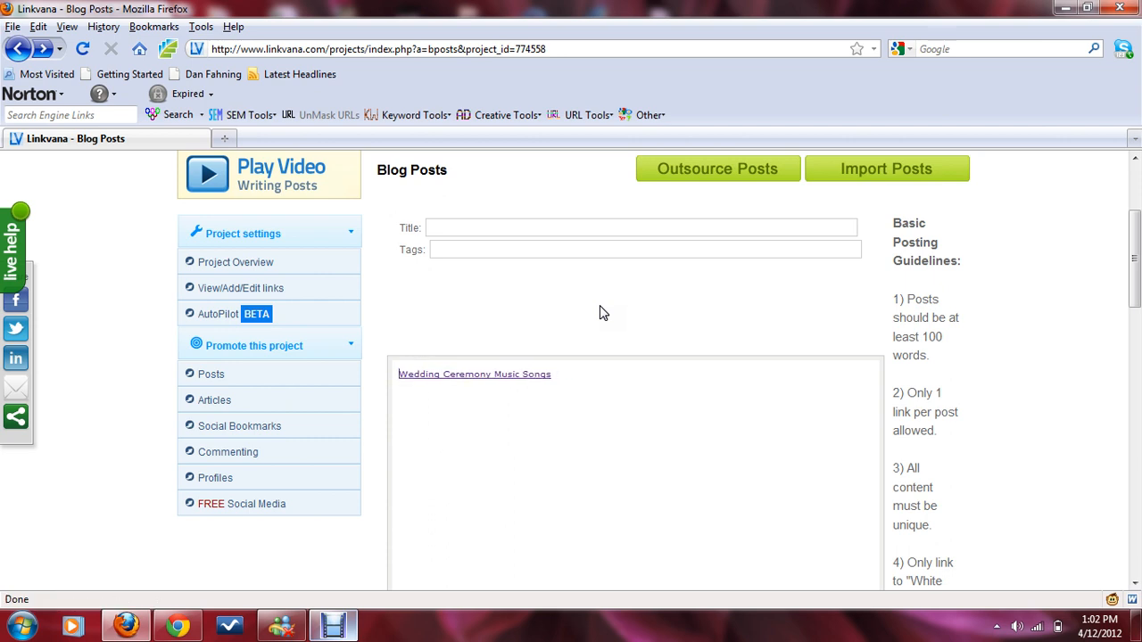
{"action": "type", "text": "W"}
{"action": "key", "text": "BackSpace"}
{"action": "triple_click", "coordinate": [604, 387]}
{"action": "key", "text": "BackSpace"}
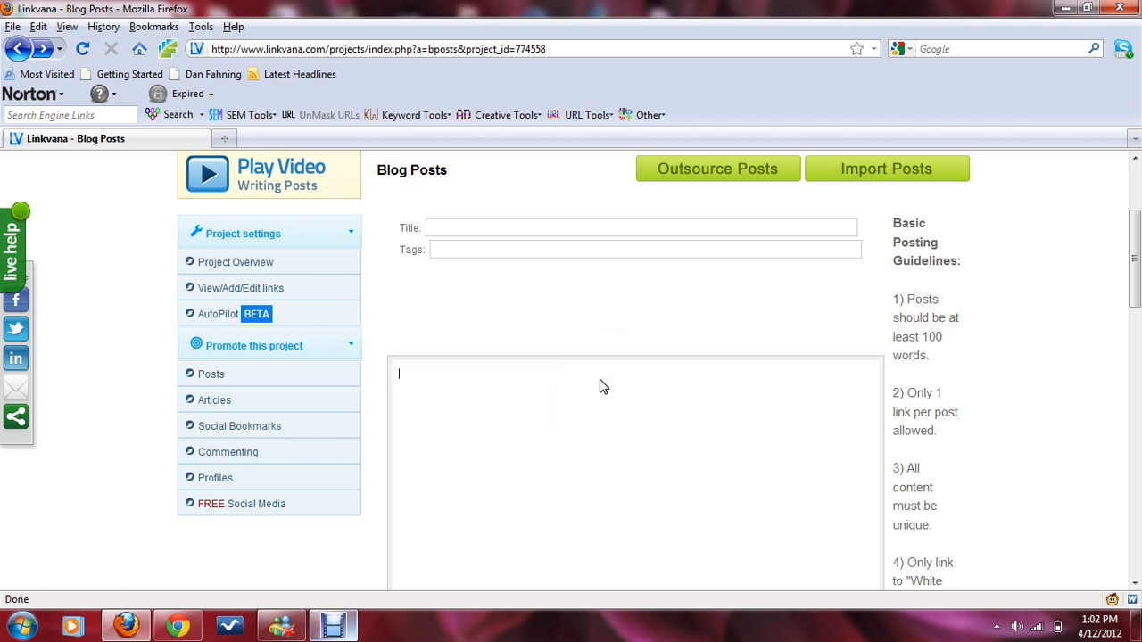
Step: Start the post with 'When considering the' and add the Wedding Ceremony Music Songs link after it
{"action": "type", "text": "when considering the"}
{"action": "scroll", "coordinate": [599, 386], "scroll_direction": "down", "scroll_amount": 6}
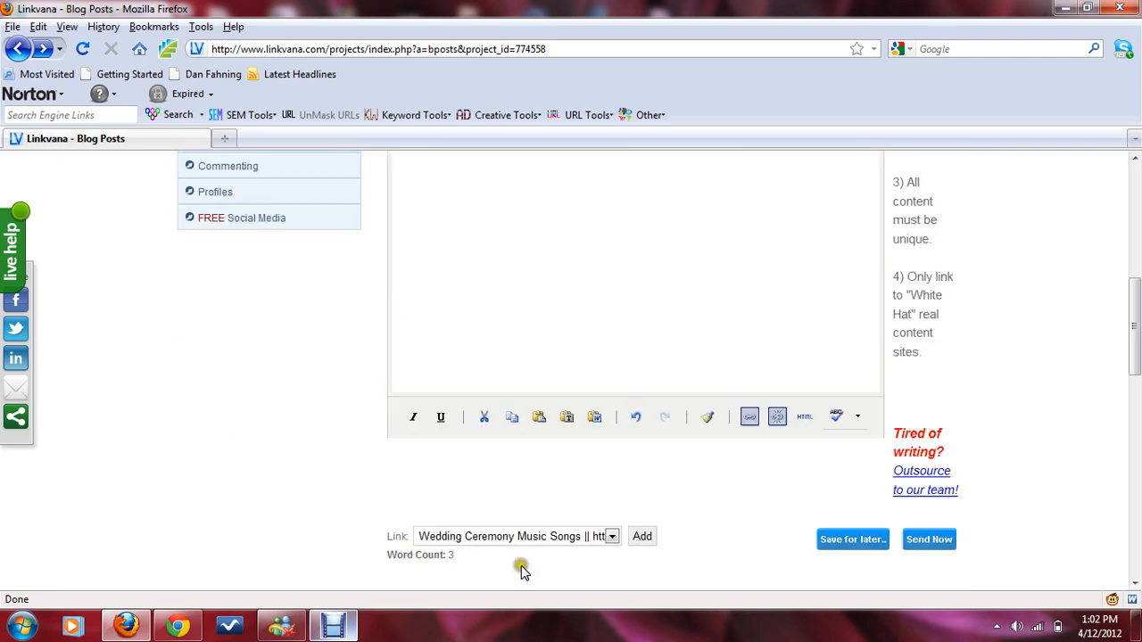
{"action": "left_click", "coordinate": [644, 536]}
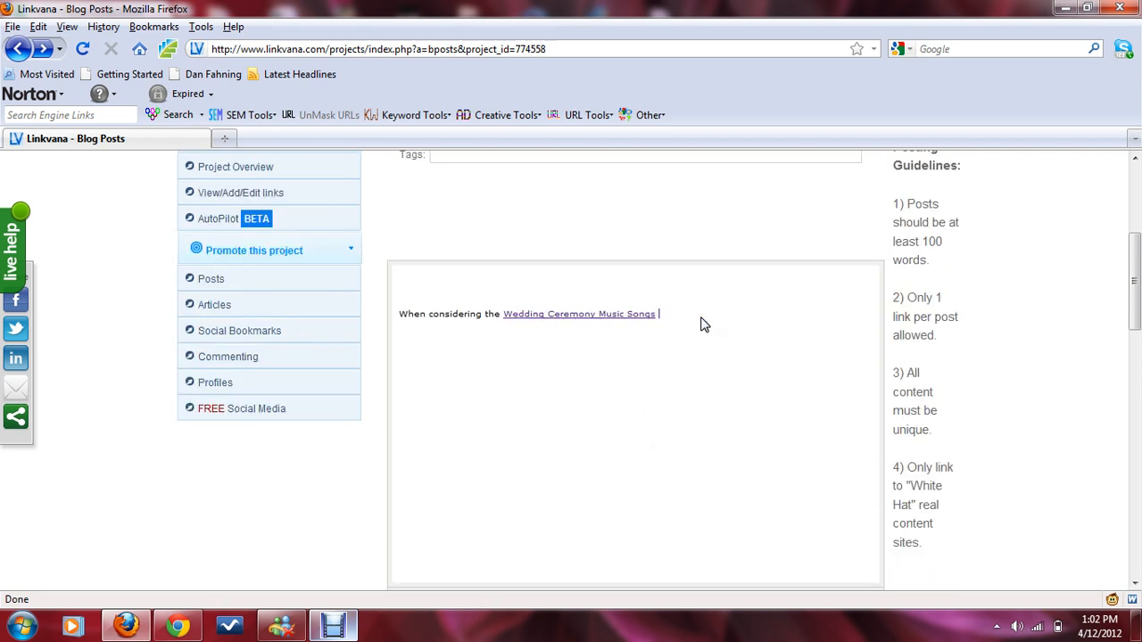
Step: Delete the inserted link text from the opening sentence, leaving 'When considering the Wedding'
{"action": "type", "text": "for"}
{"action": "left_click", "coordinate": [643, 291]}
{"action": "left_click_drag", "start_coordinate": [503, 314], "coordinate": [721, 331]}
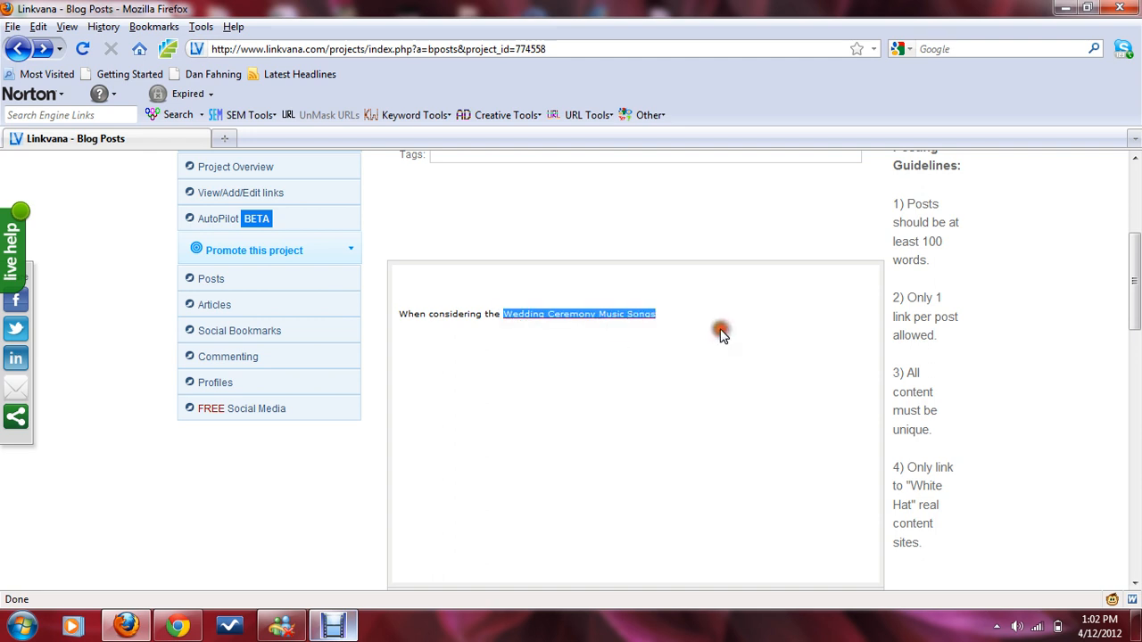
{"action": "key", "text": "Delete"}
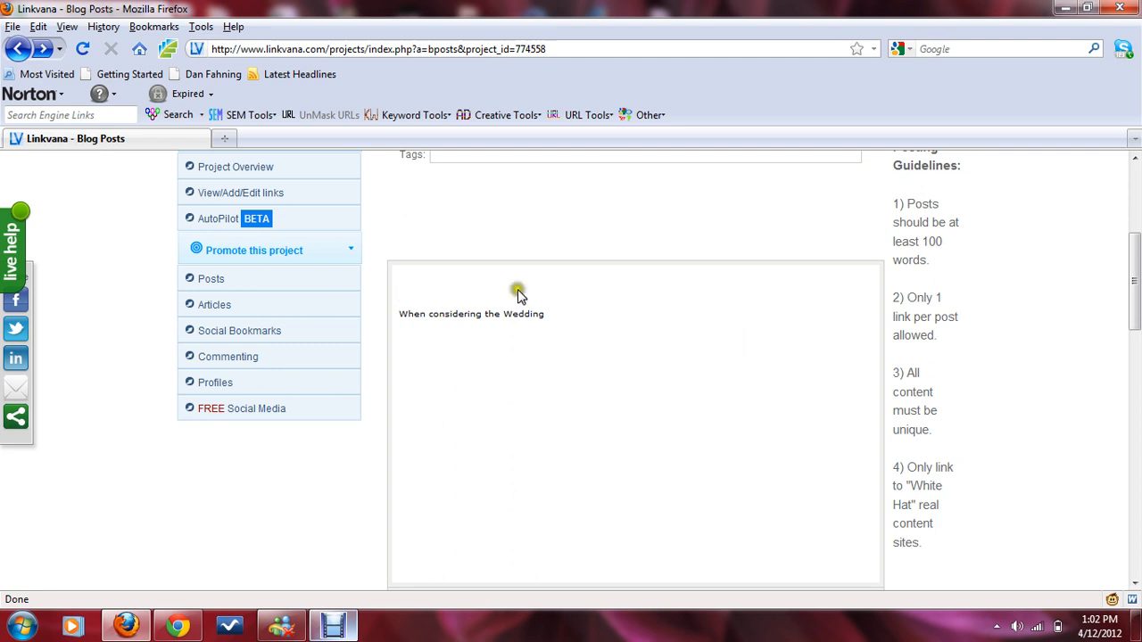
{"action": "left_click", "coordinate": [402, 313]}
{"action": "key", "text": "BackSpace"}
{"action": "key", "text": "BackSpace"}
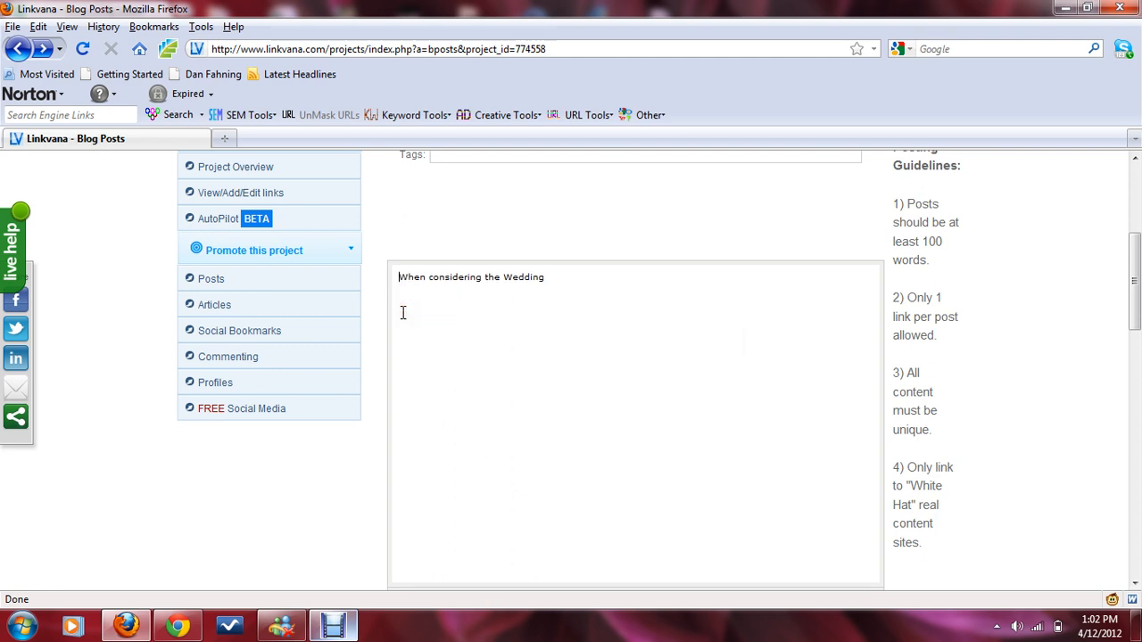
Step: Complete the opening phrase as 'the Wedding ceremony music songs for a wedding' in plain text
{"action": "left_click", "coordinate": [575, 277]}
{"action": "type", "text": "Music"}
{"action": "type", "text": " Song"}
{"action": "scroll", "coordinate": [644, 416], "scroll_direction": "down", "scroll_amount": 4}
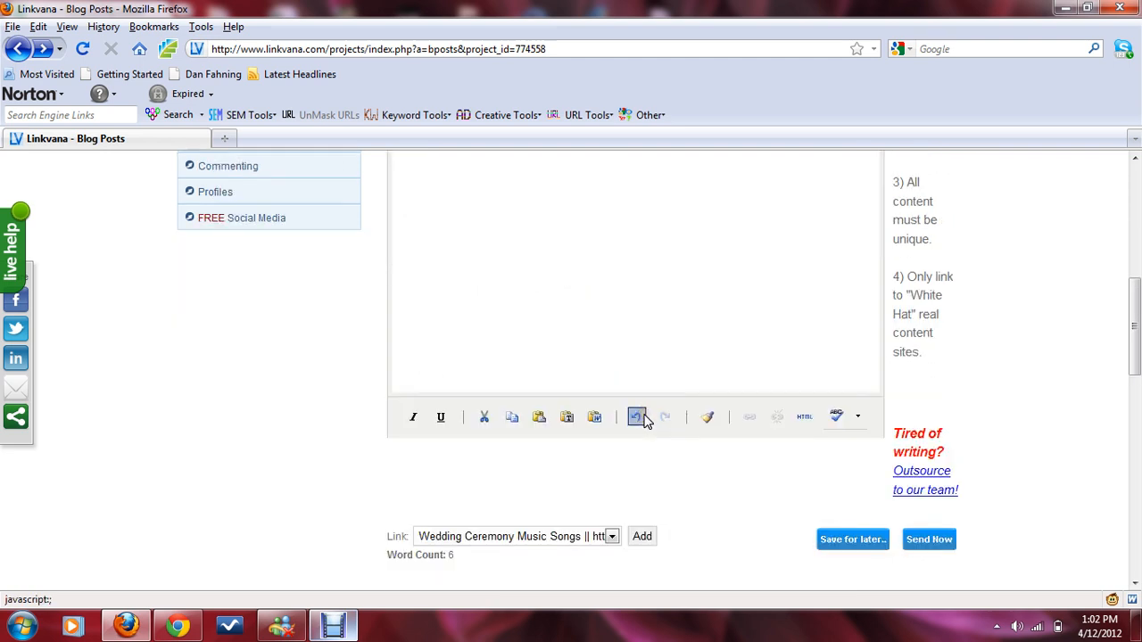
{"action": "scroll", "coordinate": [647, 421], "scroll_direction": "up", "scroll_amount": 6}
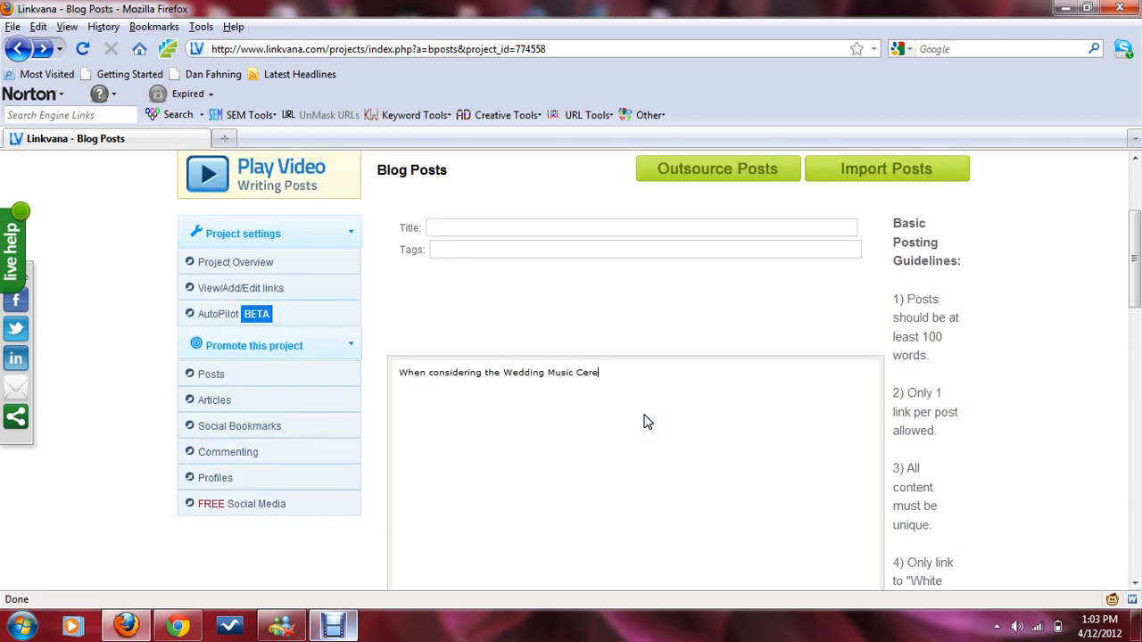
{"action": "key", "text": "BackSpace"}
{"action": "key", "text": "BackSpace"}
{"action": "key", "text": "BackSpace"}
{"action": "key", "text": "BackSpace"}
{"action": "key", "text": "BackSpace"}
{"action": "key", "text": "BackSpace"}
{"action": "key", "text": "BackSpace"}
{"action": "key", "text": "BackSpace"}
{"action": "type", "text": "ceremony music songs for a wedding"}
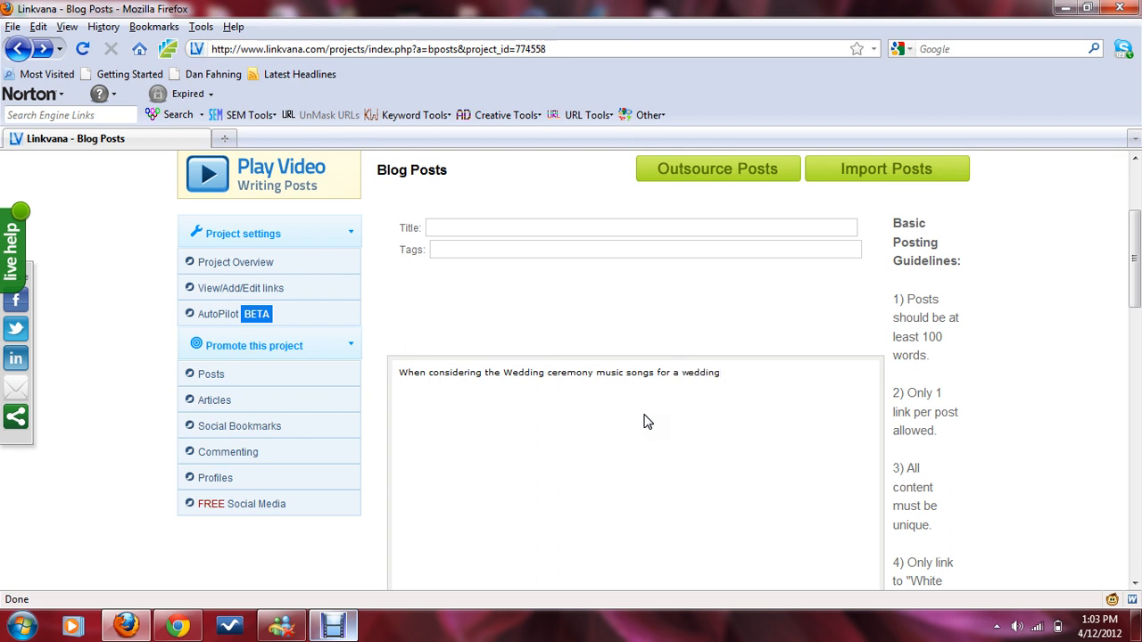
Step: Change 'Wedding' to lowercase 'wedding' in the opening phrase
{"action": "left_click", "coordinate": [513, 373]}
{"action": "key", "text": "BackSpace"}
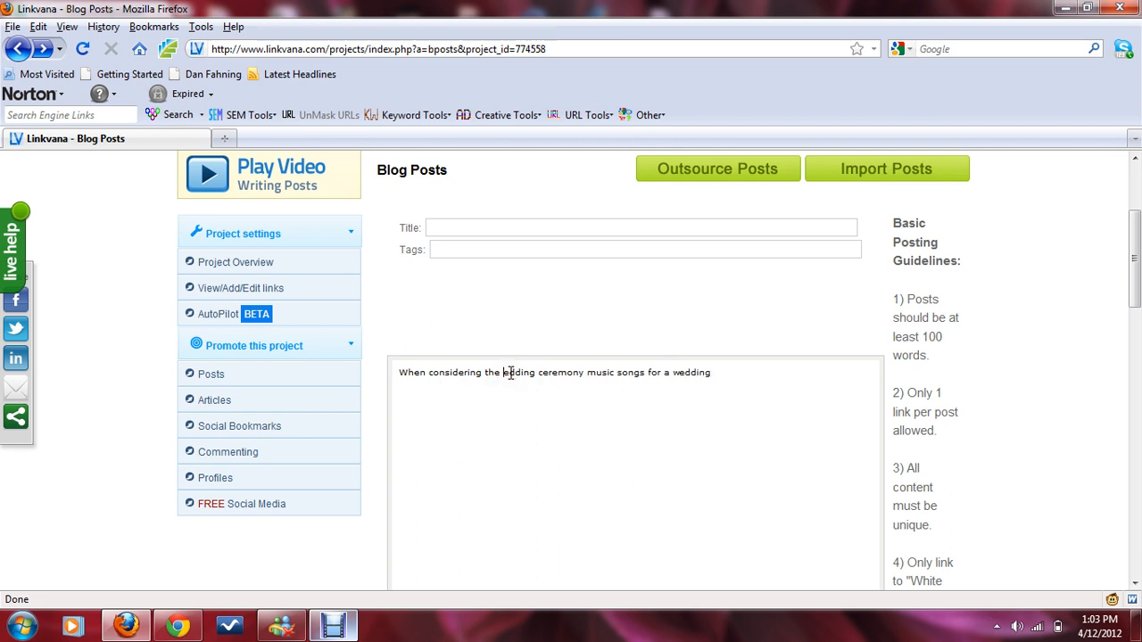
{"action": "type", "text": "w"}
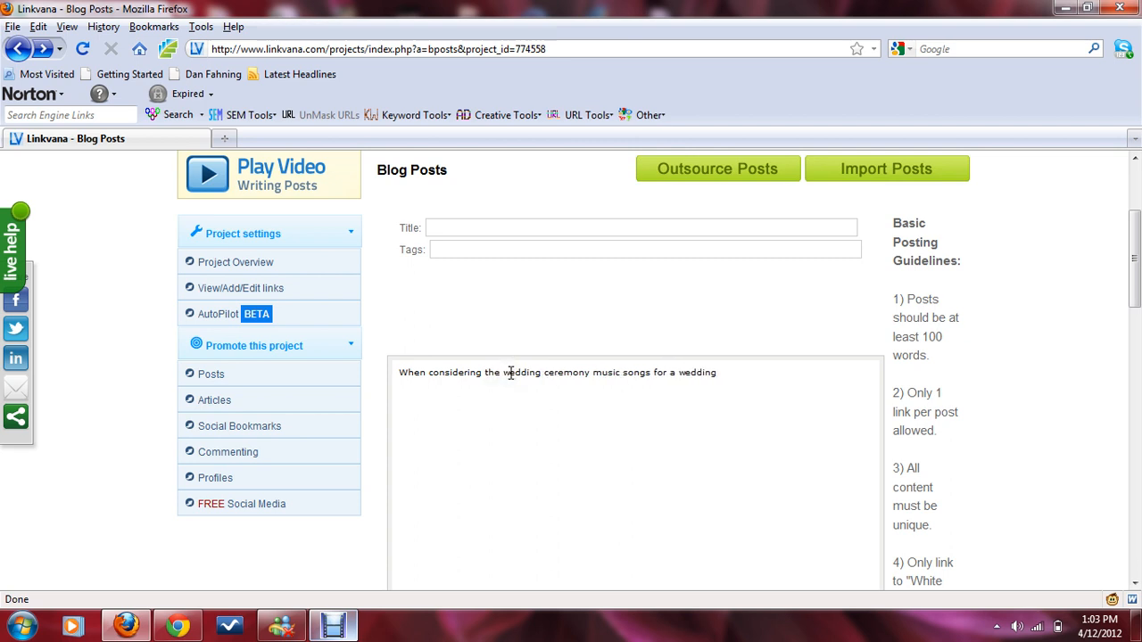
{"action": "left_click", "coordinate": [755, 408]}
{"action": "scroll", "coordinate": [758, 414], "scroll_direction": "down", "scroll_amount": 2}
{"action": "scroll", "coordinate": [758, 410], "scroll_direction": "down", "scroll_amount": 5}
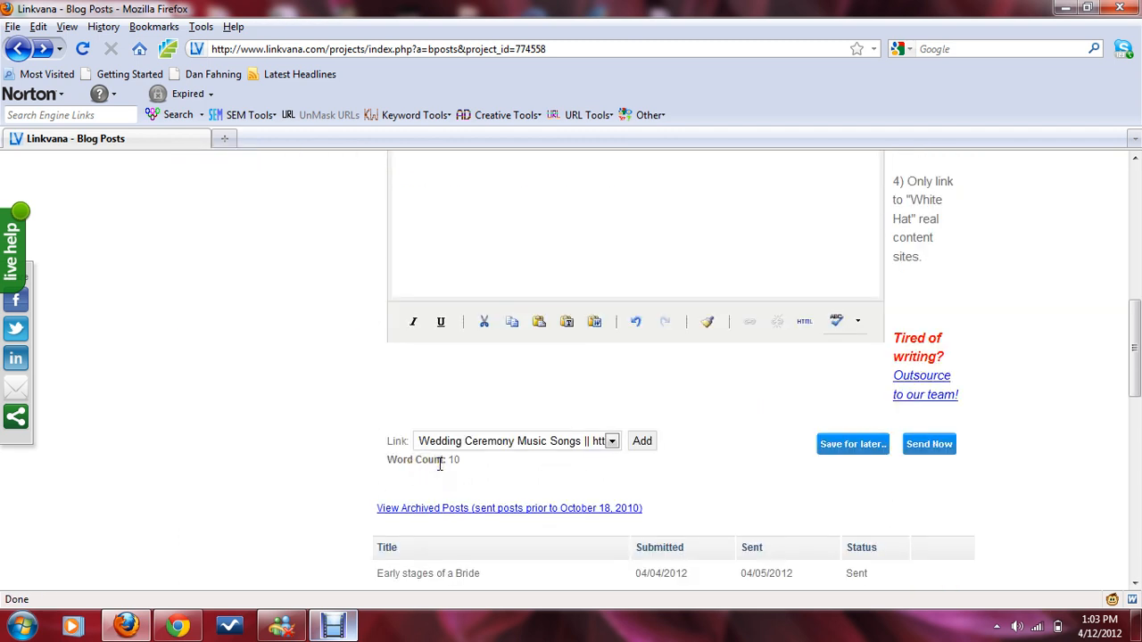
{"action": "scroll", "coordinate": [440, 464], "scroll_direction": "up", "scroll_amount": 6}
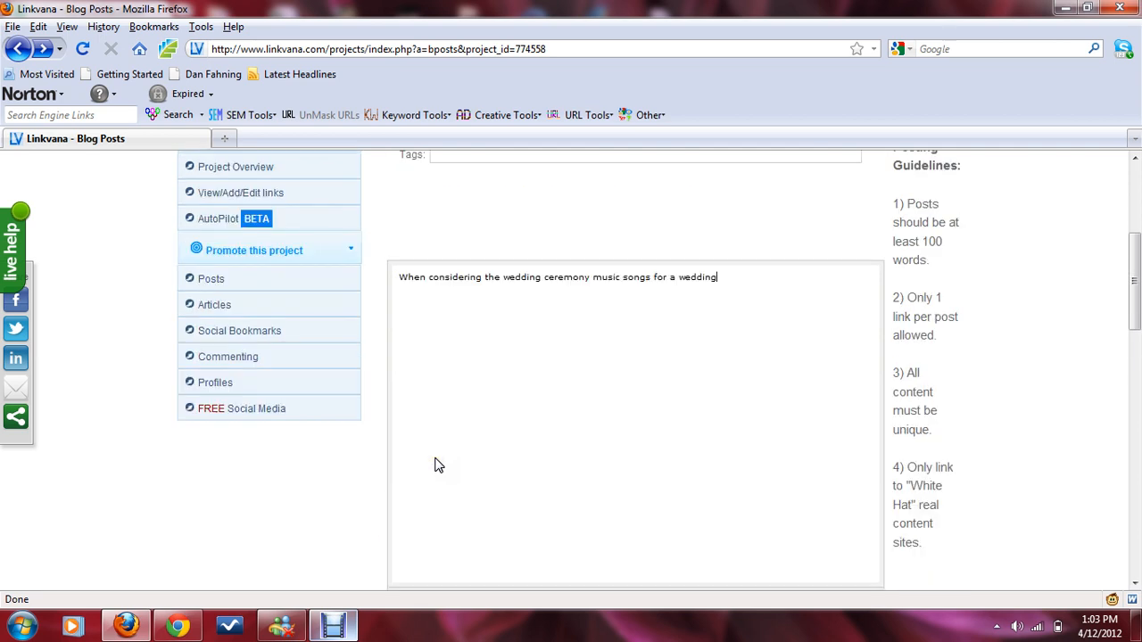
Step: Continue the sentence with ', you don't have to do what most brides do.'
{"action": "left_click", "coordinate": [490, 410]}
{"action": "type", "text": "."}
{"action": "type", "text": " you do"}
{"action": "type", "text": "the"}
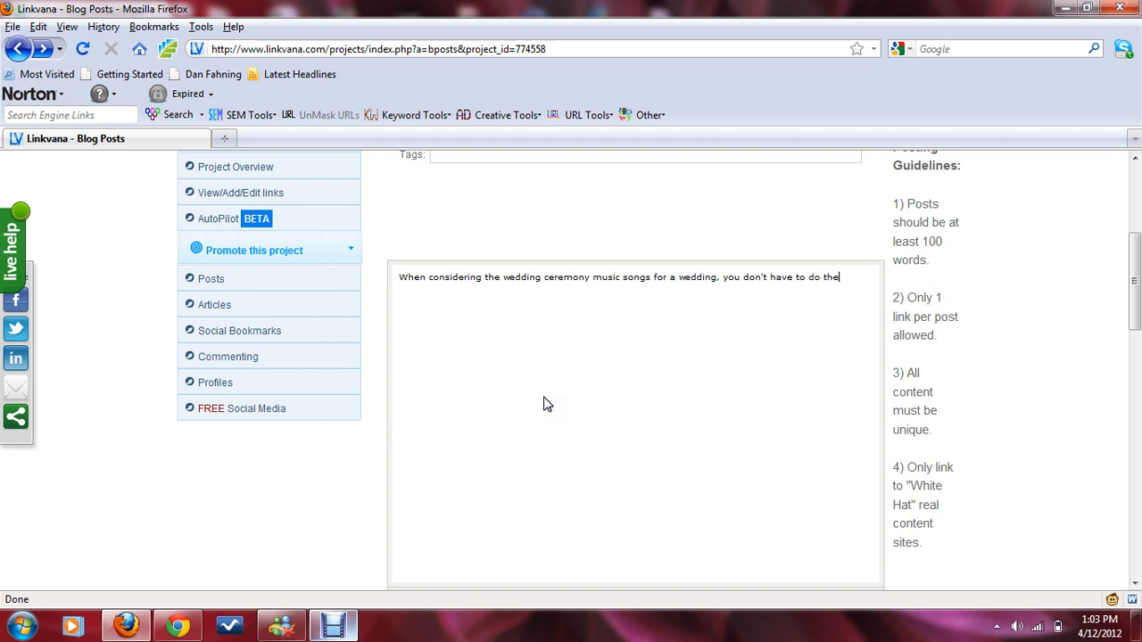
{"action": "type", "text": " mos"}
{"action": "key", "text": "BackSpace"}
{"action": "key", "text": "BackSpace"}
{"action": "key", "text": "BackSpace"}
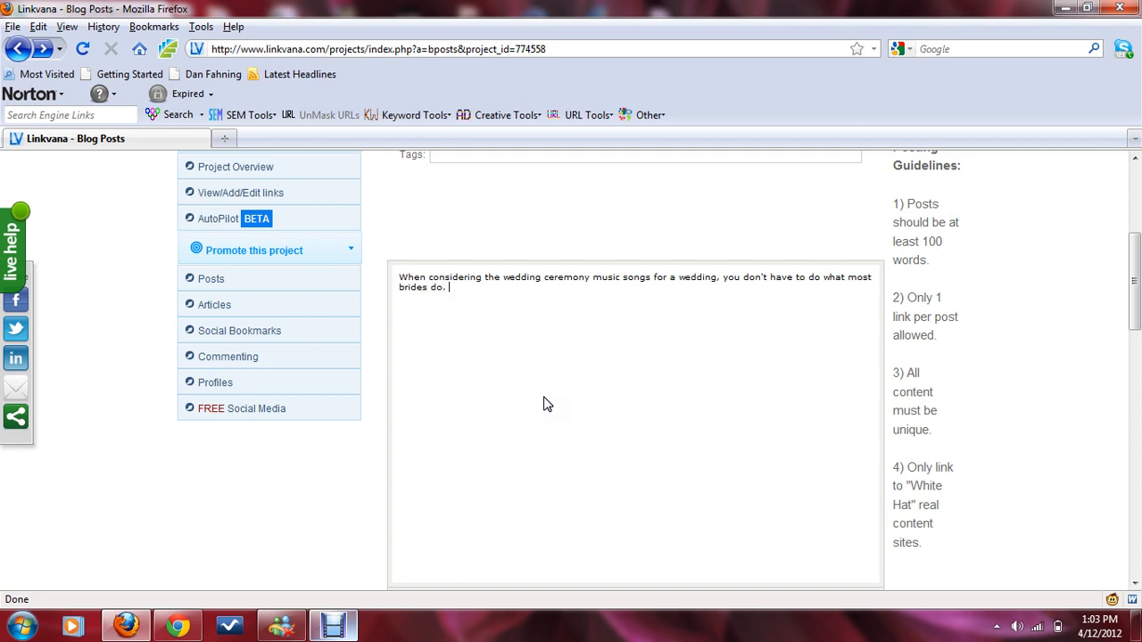
Step: Add 'What do they do you say? Most brides look at the top 20 or 30 classical wedding' to the post
{"action": "type", "text": "Whi"}
{"action": "key", "text": "BackSpace"}
{"action": "key", "text": "BackSpace"}
{"action": "key", "text": "BackSpace"}
{"action": "type", "text": "What do they do you say?"}
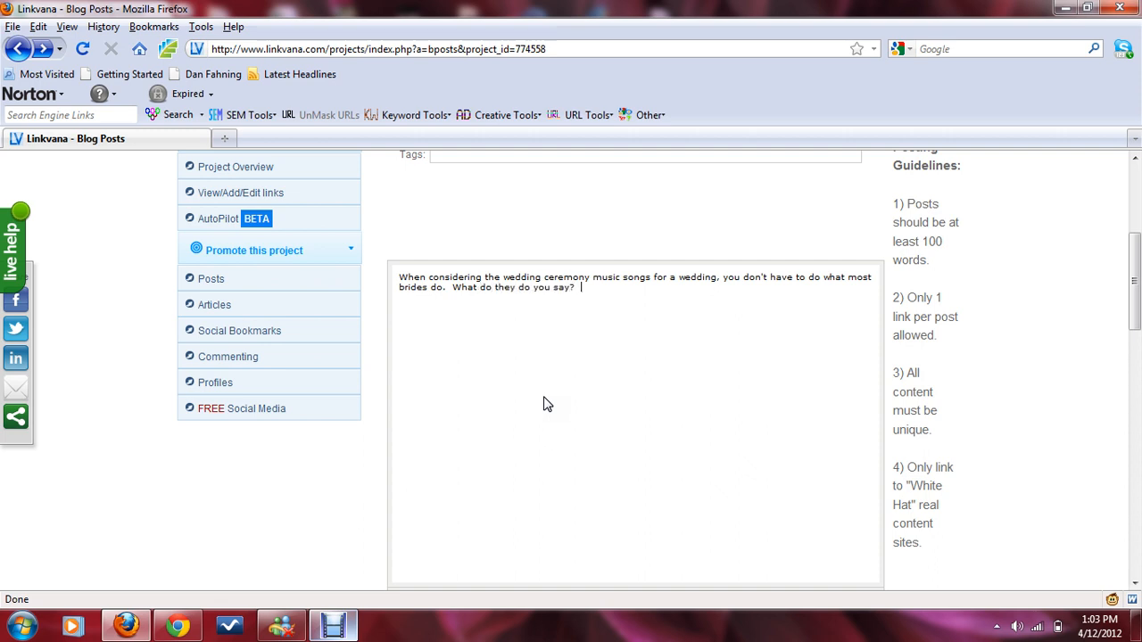
{"action": "type", "text": "  Most brides look at the top"}
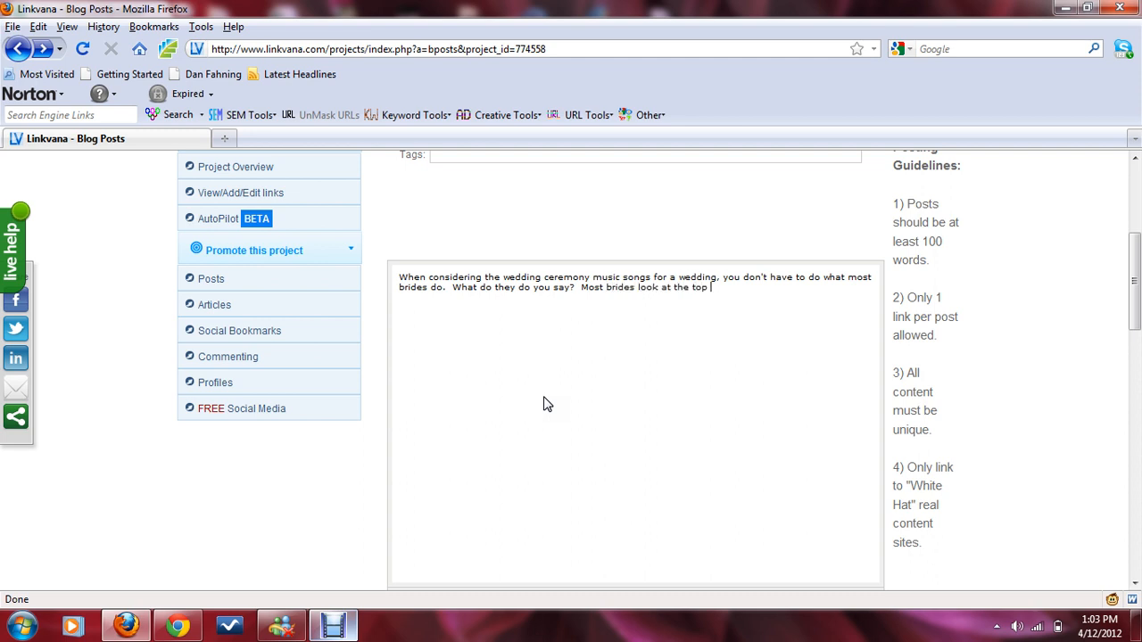
{"action": "type", "text": "20 or 30 classical wedding "}
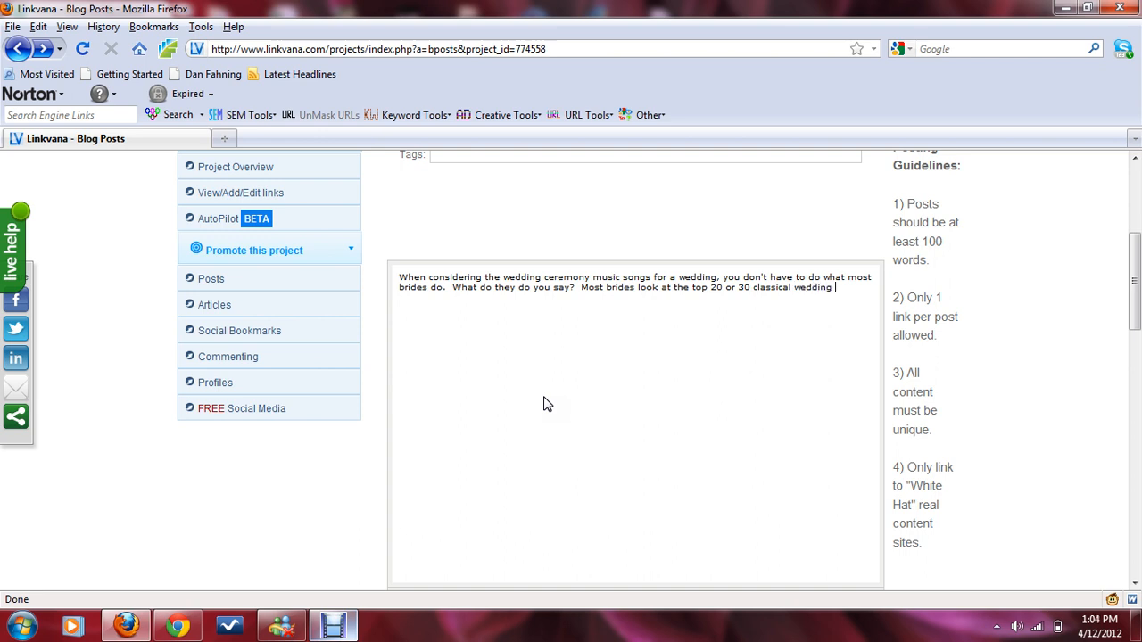
{"action": "type", "text": "hits for thie"}
Step: Continue with 'hits for their ceremonies. You could do this or make y'
{"action": "key", "text": "BackSpace"}
{"action": "key", "text": "BackSpace"}
{"action": "type", "text": "eir ceremonis"}
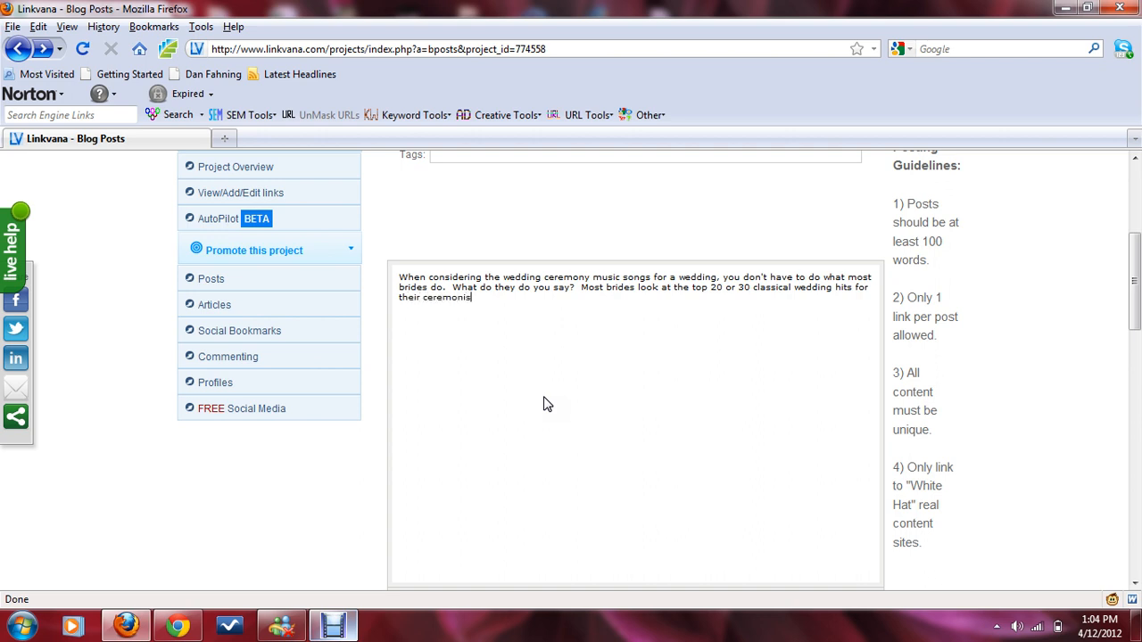
{"action": "key", "text": "BackSpace"}
{"action": "type", "text": "es.  You could do this or make y"}
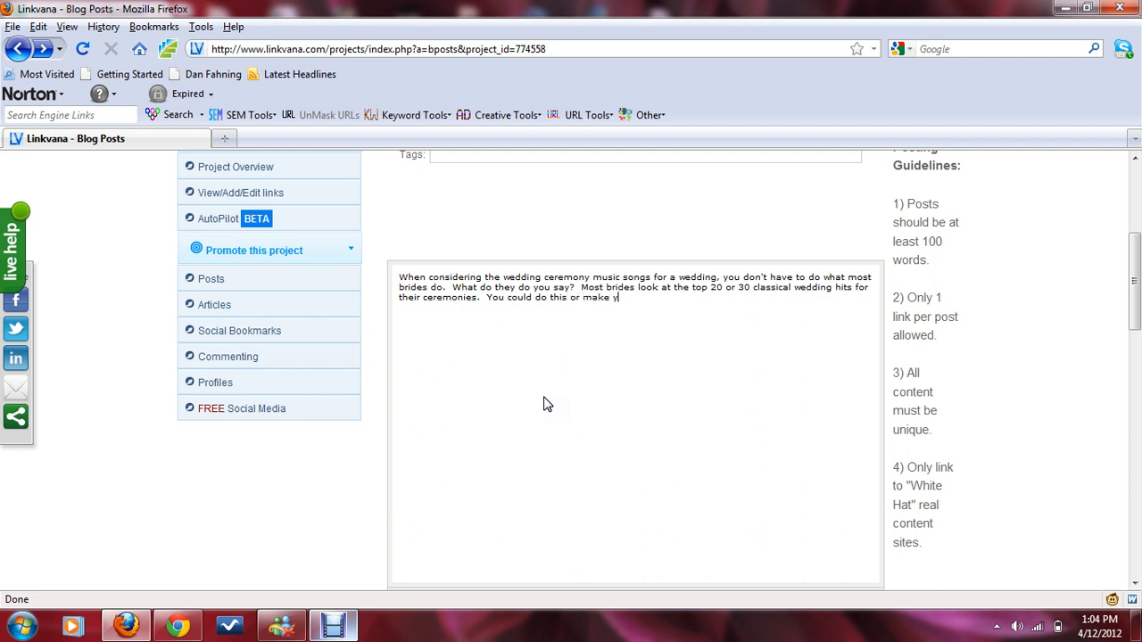
{"action": "type", "text": "our ceremony a re"}
Step: Continue with 'our ceremony a reflection of your musical tast'
{"action": "key", "text": "BackSpace"}
{"action": "key", "text": "BackSpace"}
{"action": "type", "text": "reflection of"}
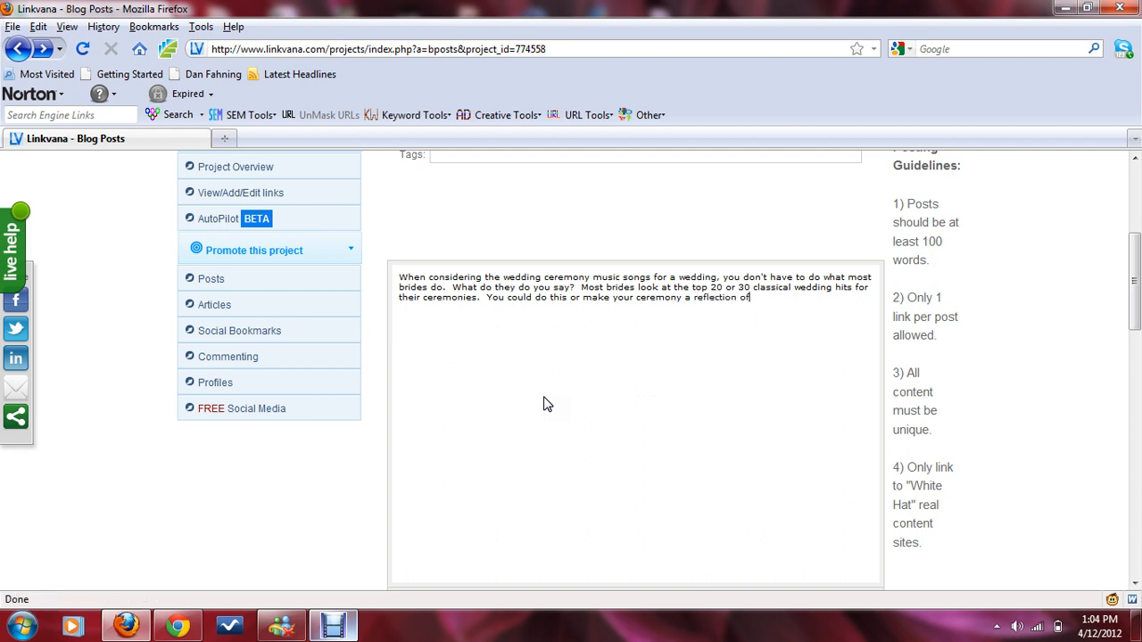
{"action": "type", "text": " your musical tast"}
{"action": "left_click", "coordinate": [333, 629]}
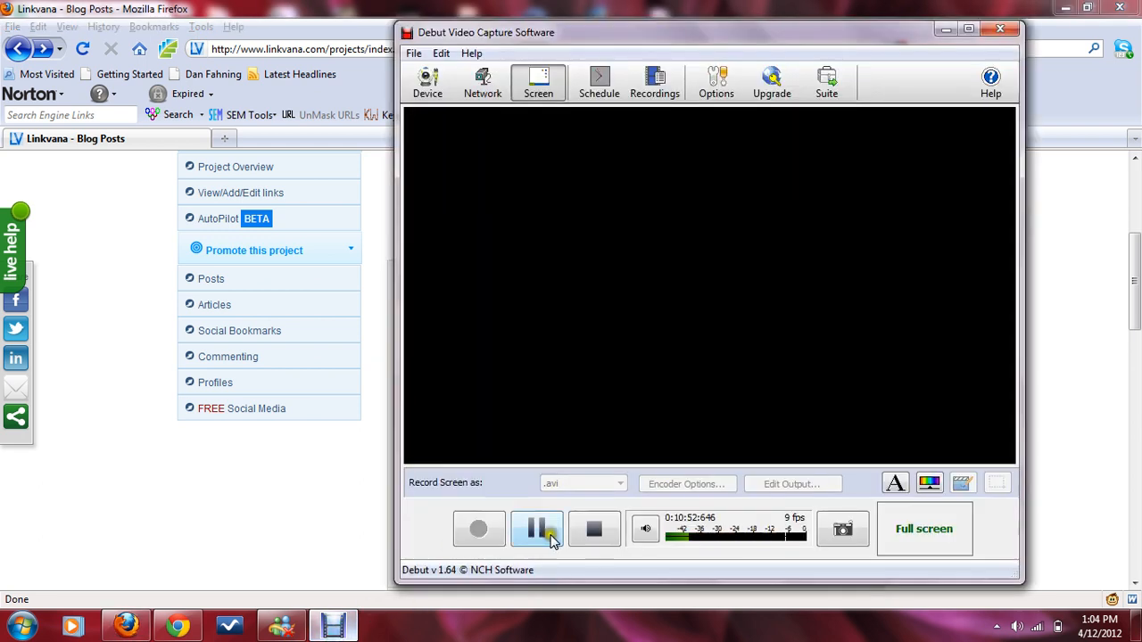
{"action": "left_click", "coordinate": [536, 530]}
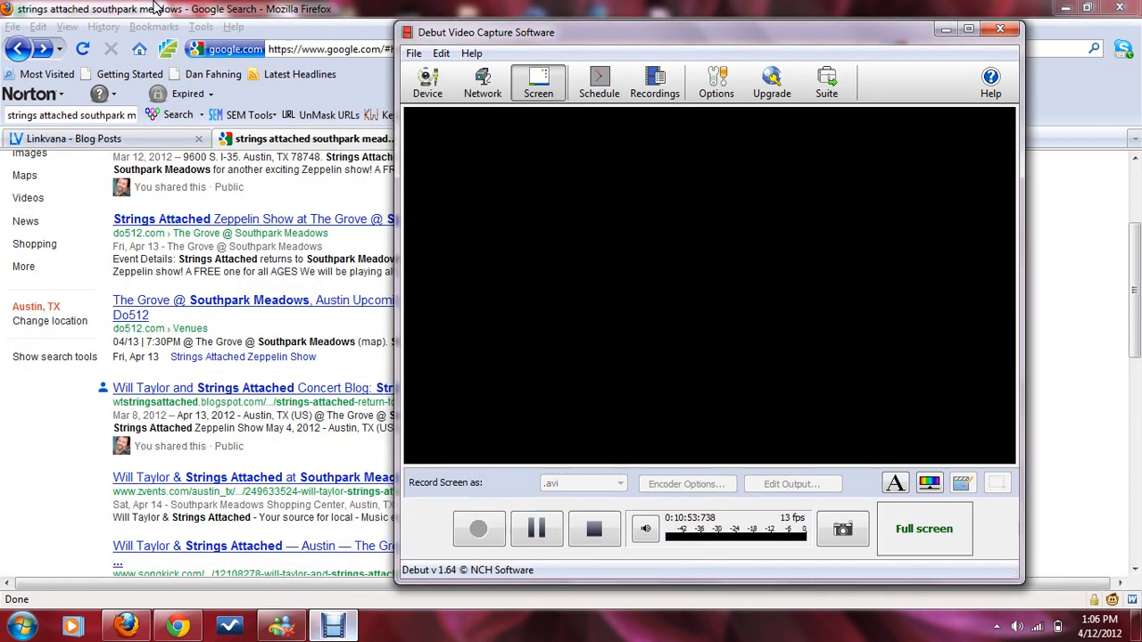
{"action": "left_click", "coordinate": [75, 138]}
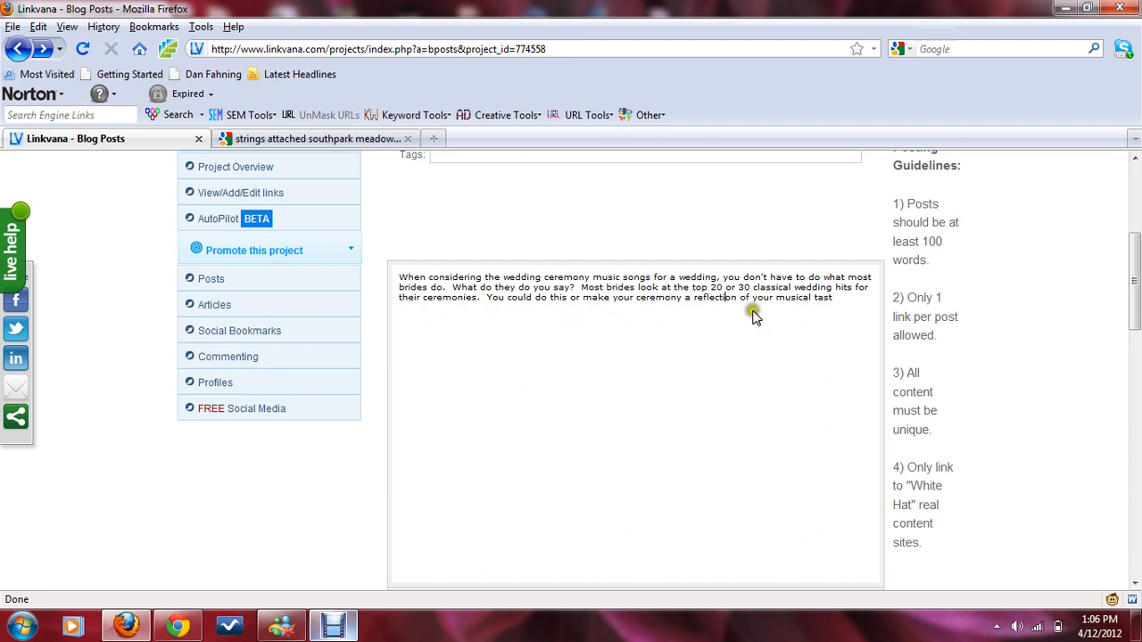
Step: Replace 'your musical tast' at the sentence end with 'you and your fiancee's musica tastes.'
{"action": "left_click", "coordinate": [857, 305]}
{"action": "left_click_drag", "start_coordinate": [752, 300], "coordinate": [862, 306]}
{"action": "type", "text": "you and your miancee's musica taste."}
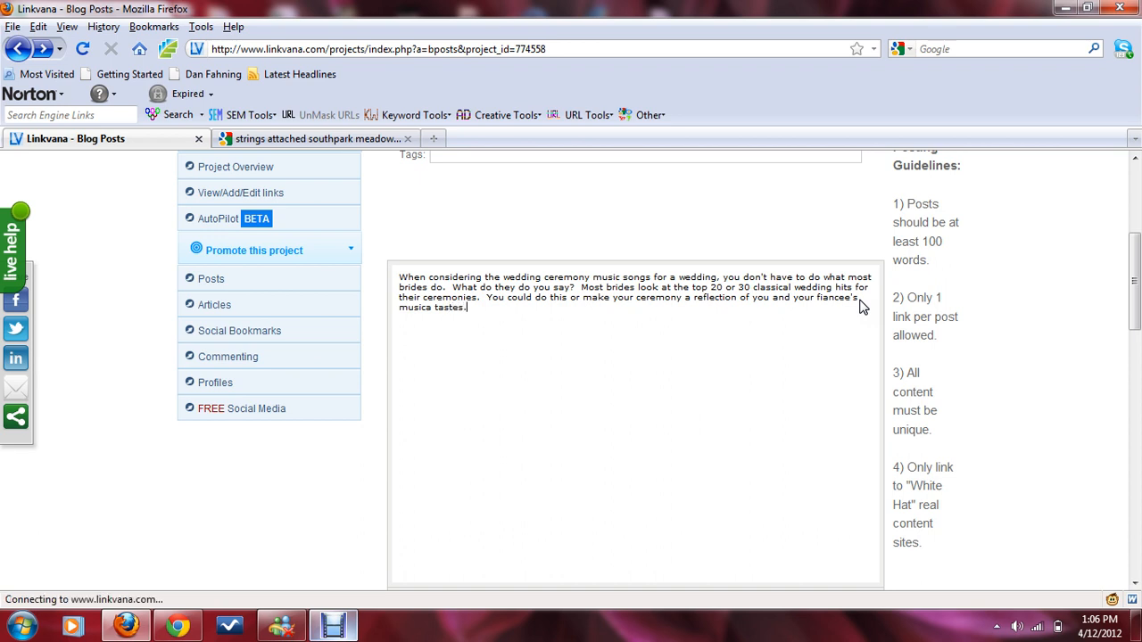
Step: Continue the post with 'What a lot of couples these days are doing is to make a list of the top'
{"action": "scroll", "coordinate": [830, 332], "scroll_direction": "down", "scroll_amount": 6}
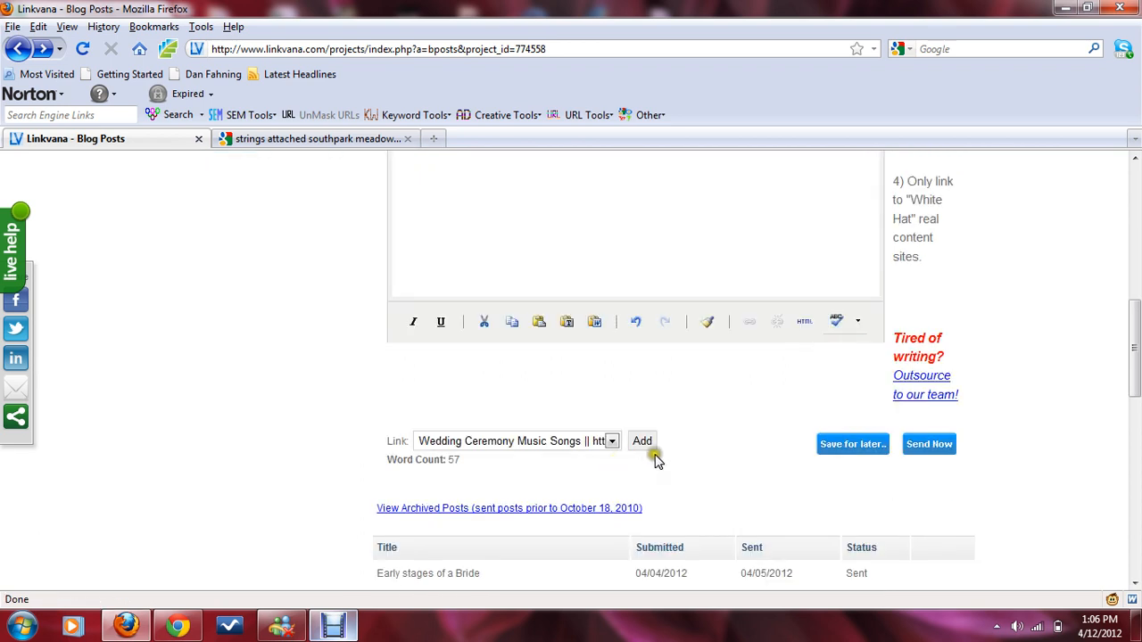
{"action": "scroll", "coordinate": [657, 457], "scroll_direction": "up", "scroll_amount": 6}
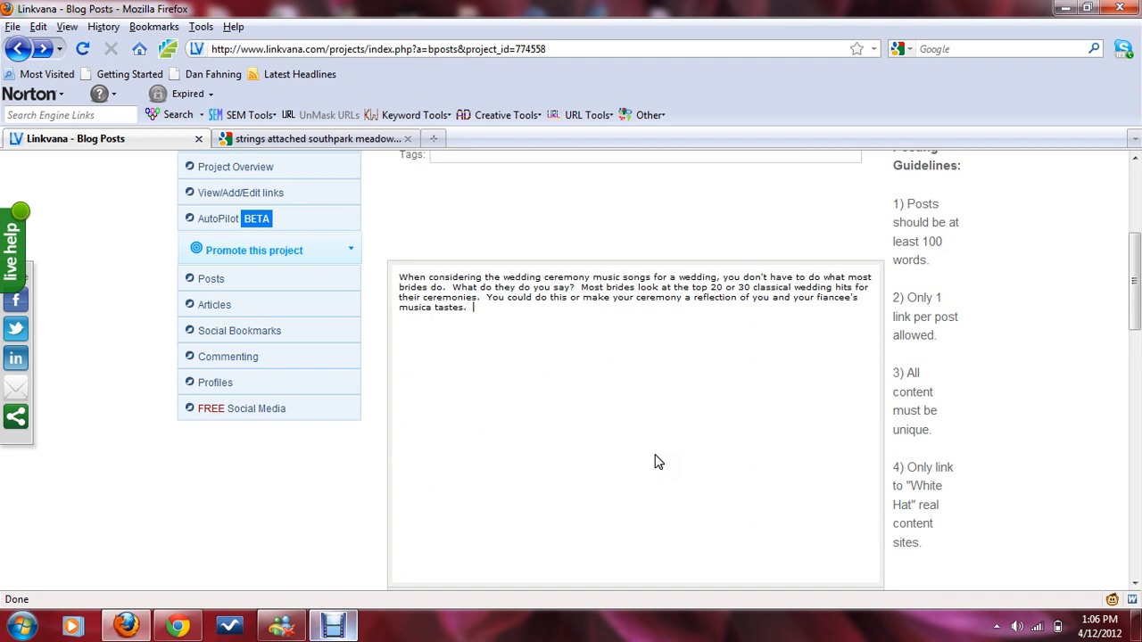
{"action": "type", "text": "What a lot of couples these days"}
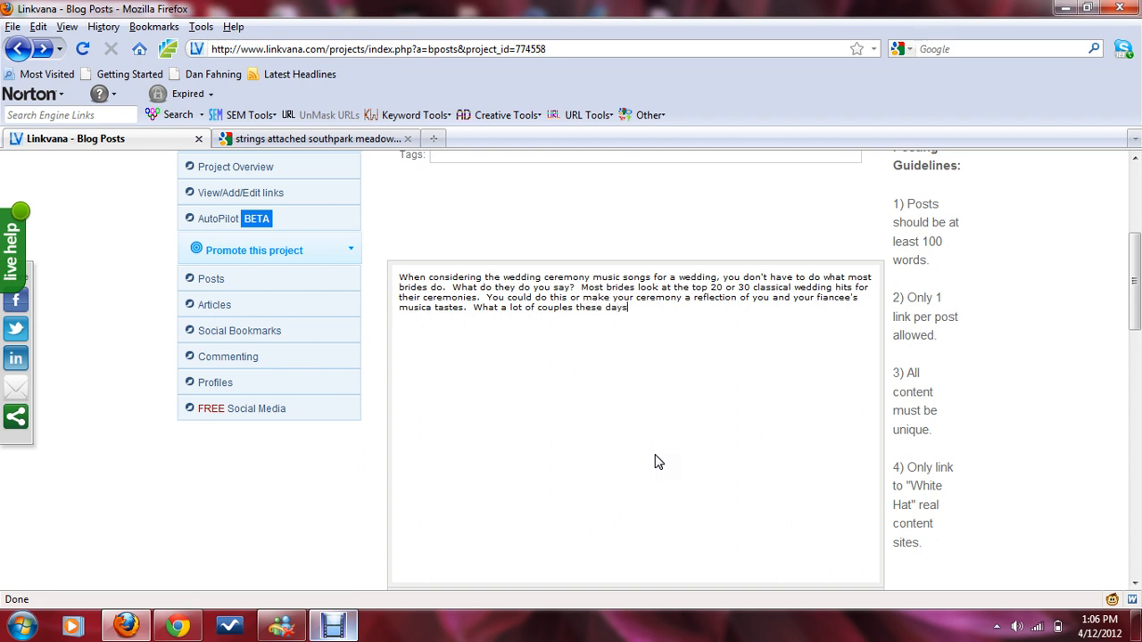
{"action": "type", "text": " are doing is to make a list of the top "}
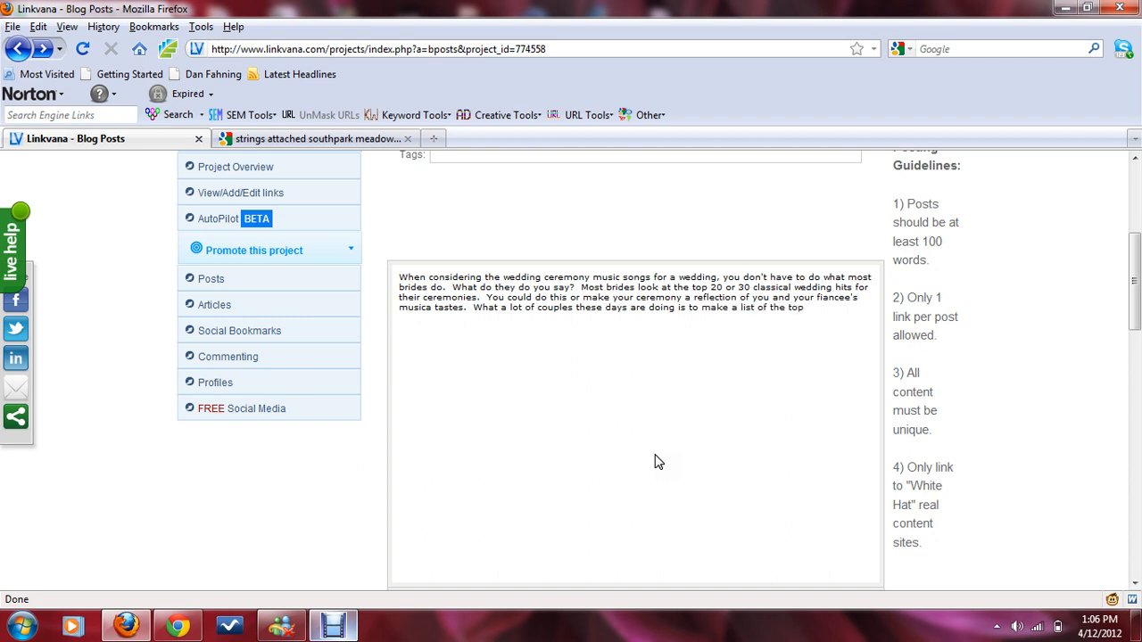
{"action": "type", "text": "10-50"}
{"action": "type", "text": " songs that hav"}
{"action": "type", "text": "e meant so"}
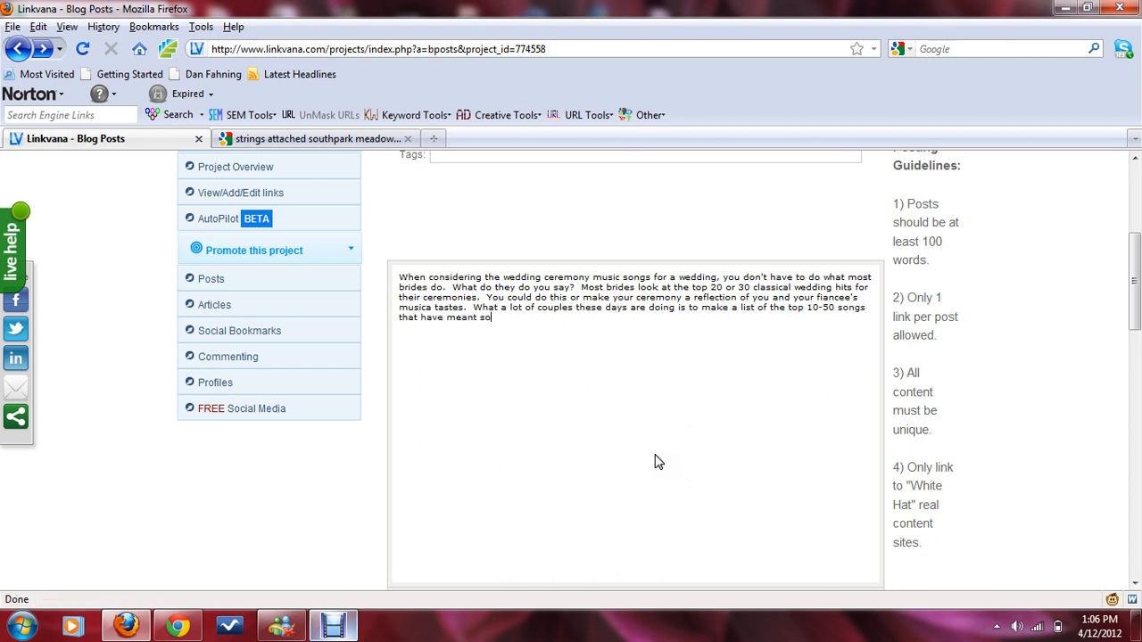
{"action": "type", "text": "mething to them either as a coupl"}
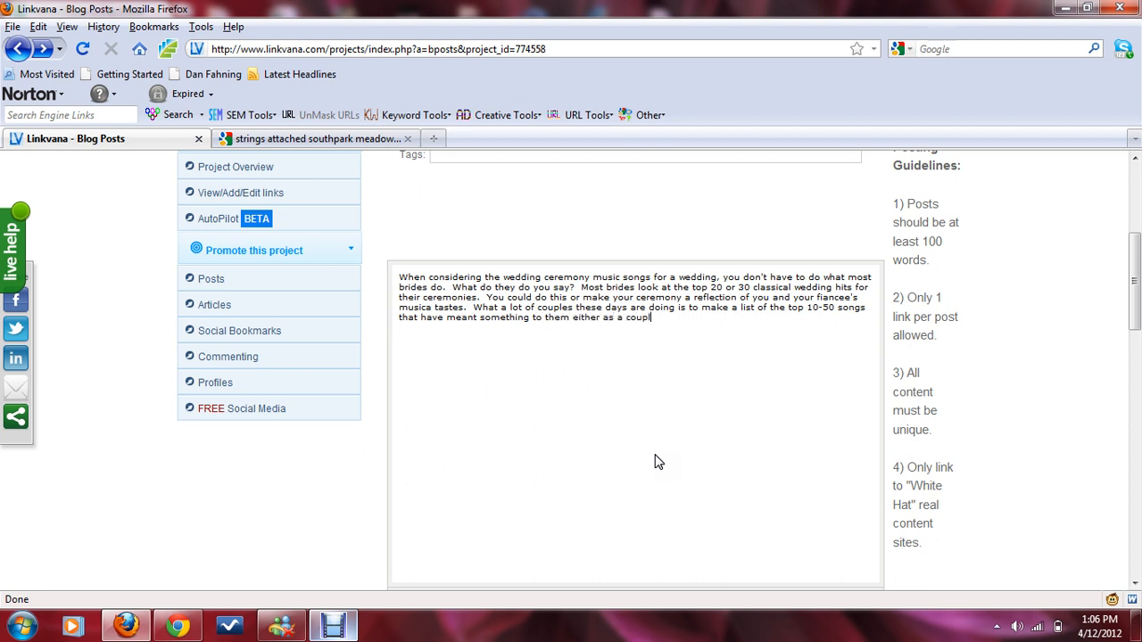
{"action": "type", "text": "e or sea"}
{"action": "type", "text": "arately.  If "}
{"action": "type", "text": "you think about"}
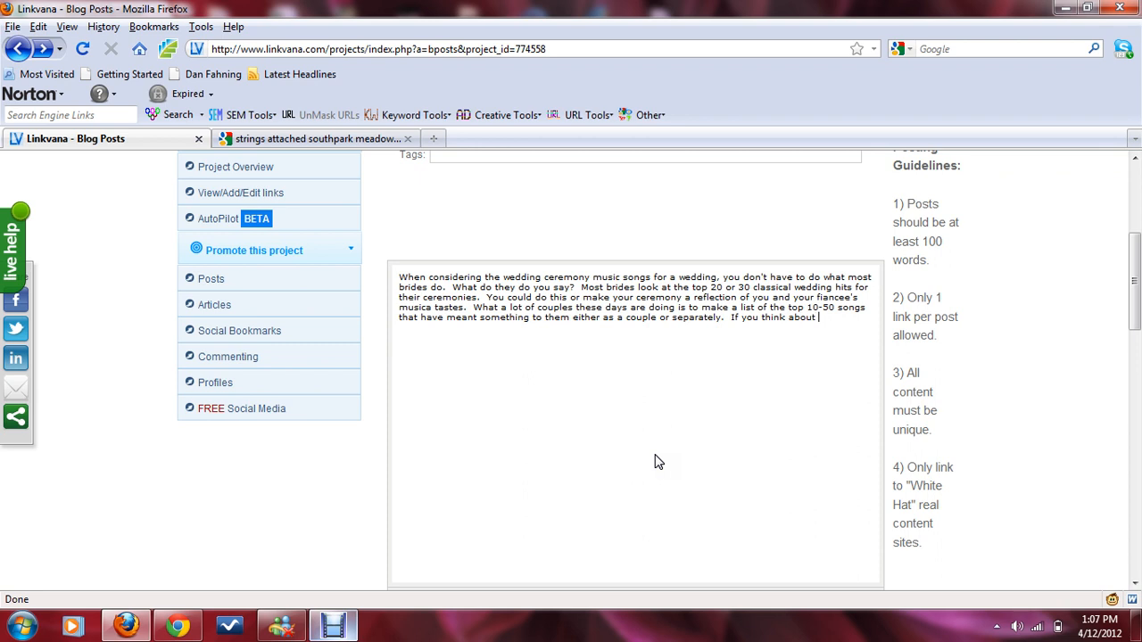
Step: Continue with 'it, the wedding ceremony is a joyus but also emotional event'
{"action": "key", "text": "BackSpace"}
{"action": "type", "text": "it, the weddingc"}
{"action": "key", "text": "BackSpace"}
{"action": "type", "text": "ceremony is a joy"}
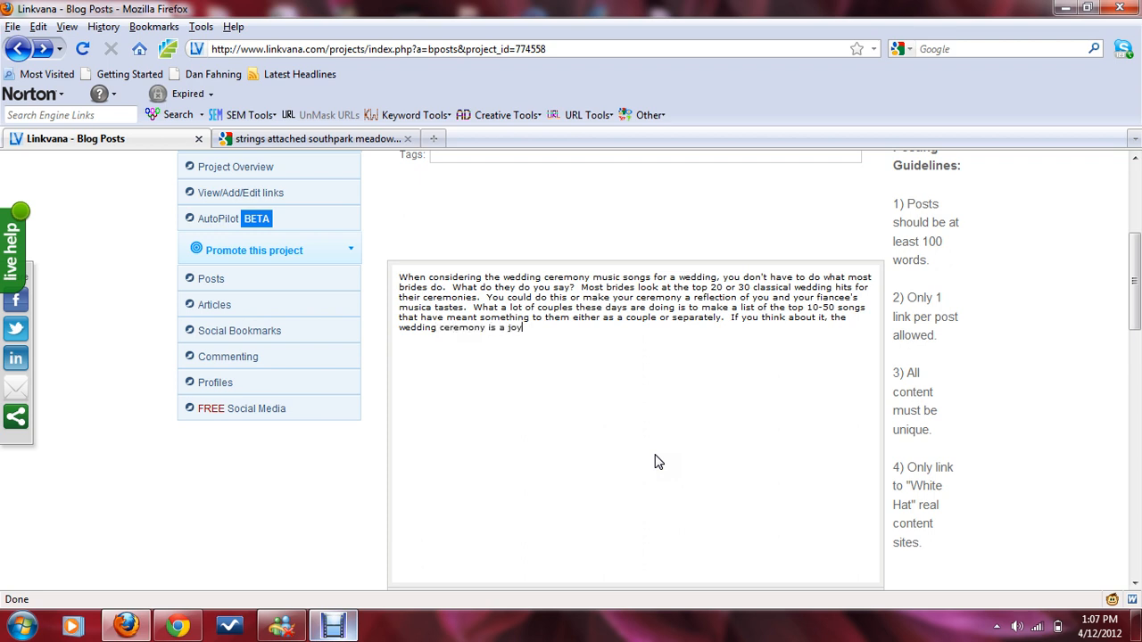
{"action": "type", "text": "us but also emotionaevent"}
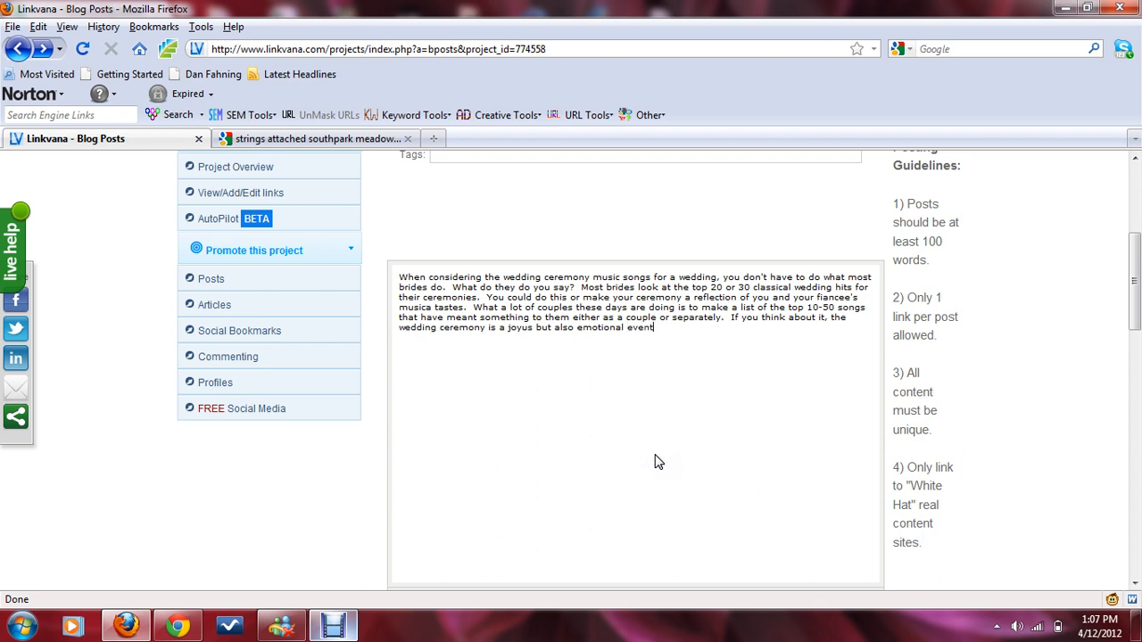
{"action": "type", "text": ".  Don't you want the songs that mean so"}
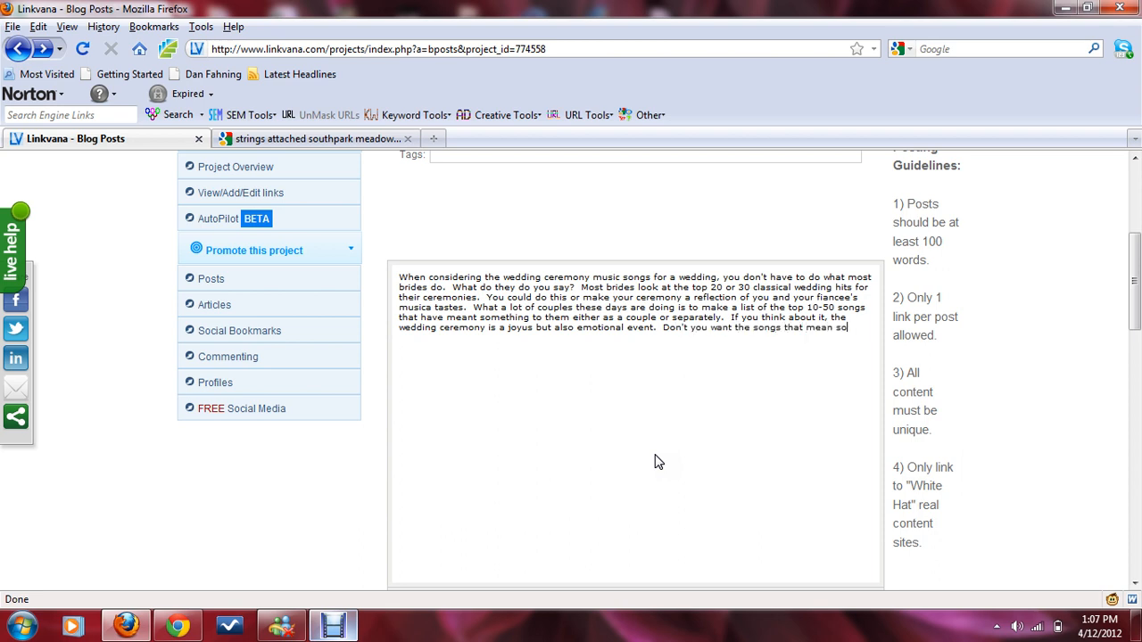
{"action": "type", "text": "methibg to"}
Step: Add '. Don't you want the songs that mean something to you to be at a once in a lifetime event?'
{"action": "key", "text": "BackSpace"}
{"action": "key", "text": "BackSpace"}
{"action": "key", "text": "BackSpace"}
{"action": "key", "text": "BackSpace"}
{"action": "key", "text": "BackSpace"}
{"action": "type", "text": "ng to you to be at a o"}
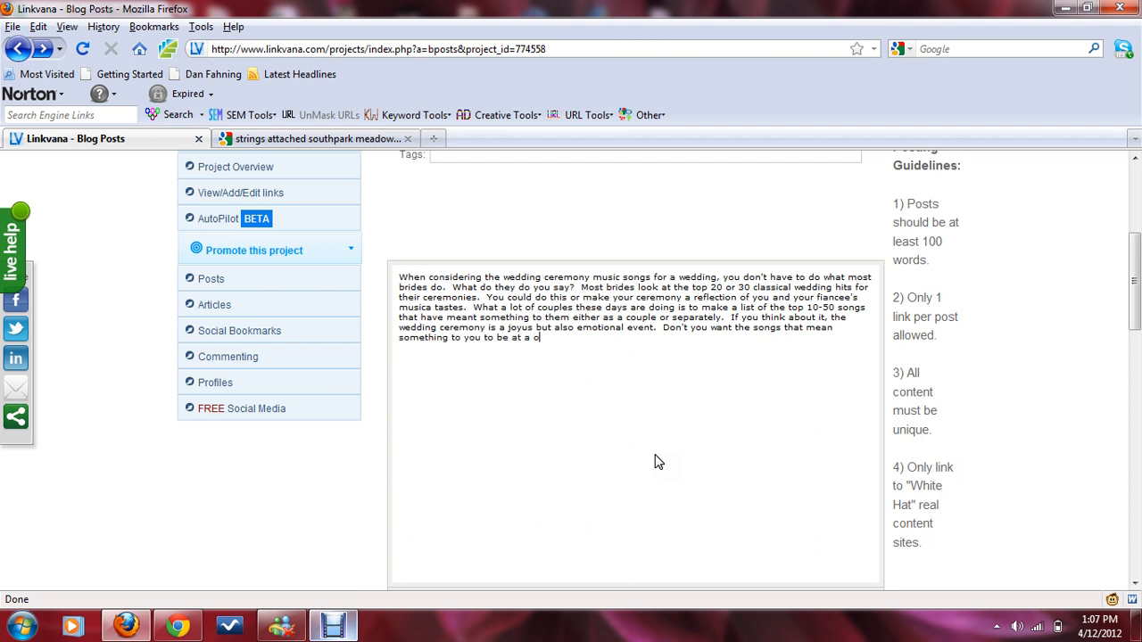
{"action": "type", "text": "nce in a lifetime event?"}
Step: End the paragraph with 'Or do you want music that you have rarely if ever heard?'
{"action": "type", "text": "Or do you want"}
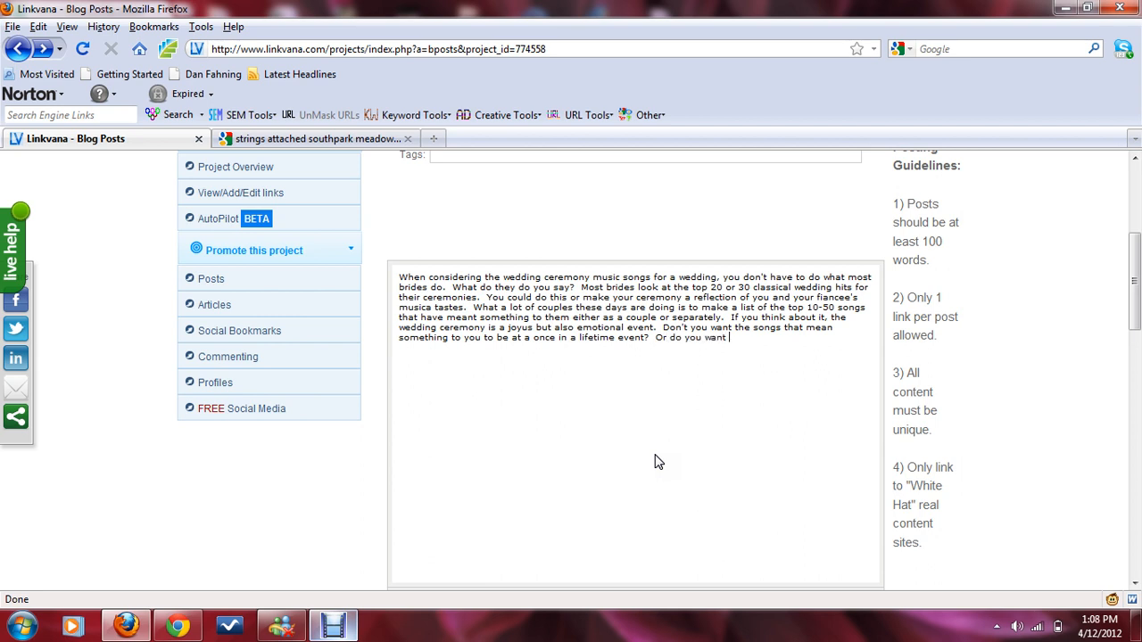
{"action": "type", "text": " music that you re"}
{"action": "key", "text": "BackSpace"}
{"action": "key", "text": "BackSpace"}
{"action": "type", "text": "have rarely if ever"}
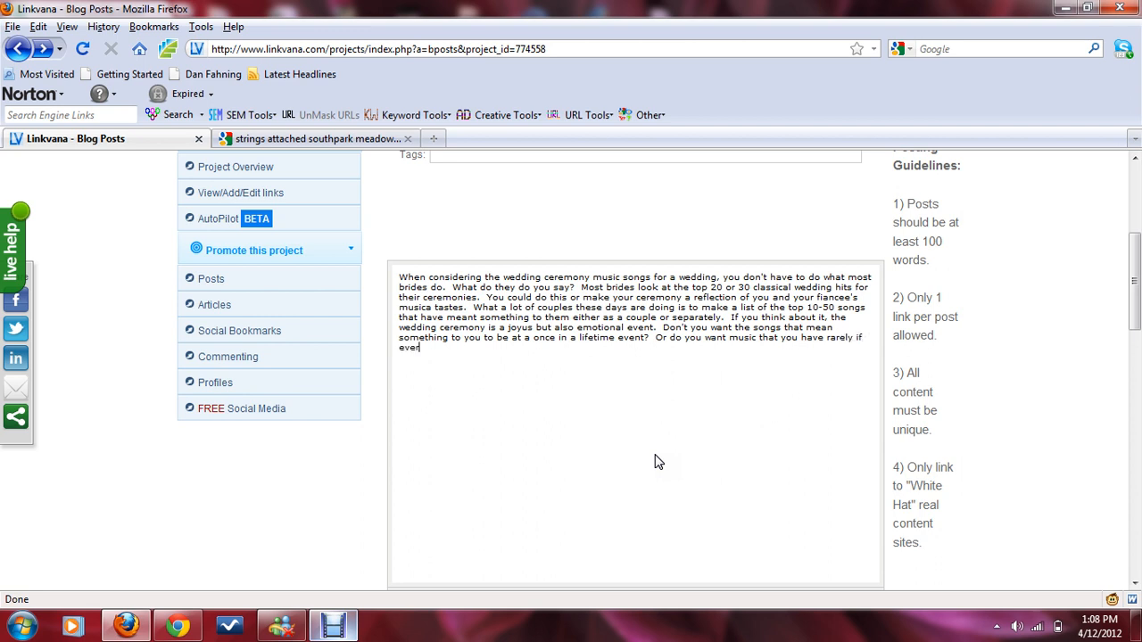
{"action": "type", "text": " heard?"}
Step: Select the whole post text and try to run the spell checker on it
{"action": "scroll", "coordinate": [581, 451], "scroll_direction": "down", "scroll_amount": 4}
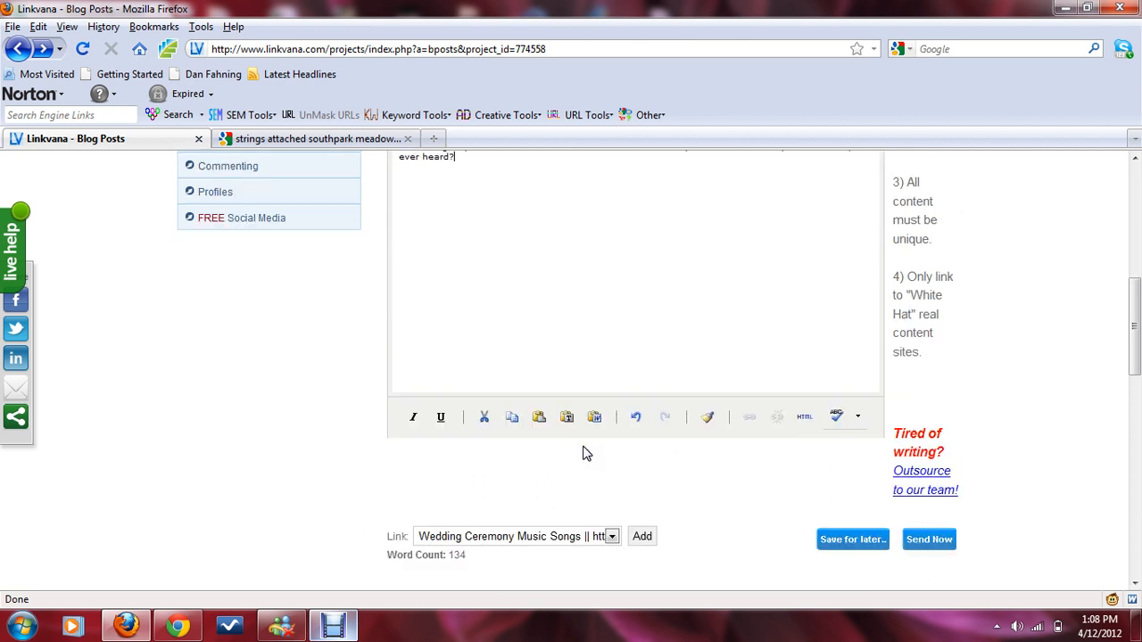
{"action": "scroll", "coordinate": [581, 450], "scroll_direction": "up", "scroll_amount": 4}
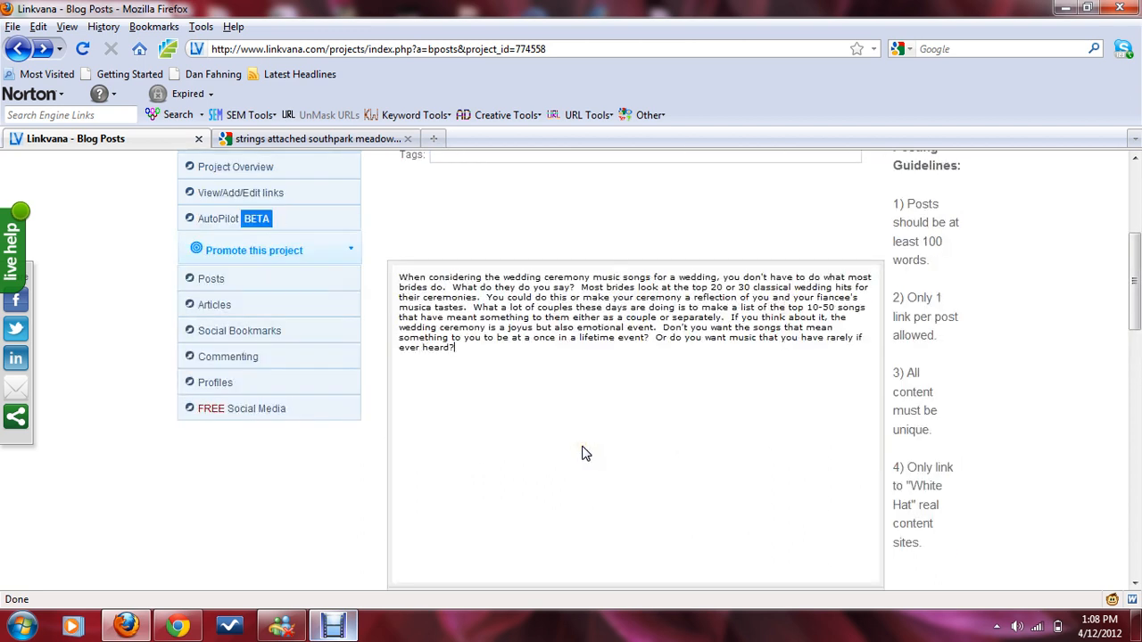
{"action": "left_click_drag", "start_coordinate": [601, 439], "coordinate": [415, 274]}
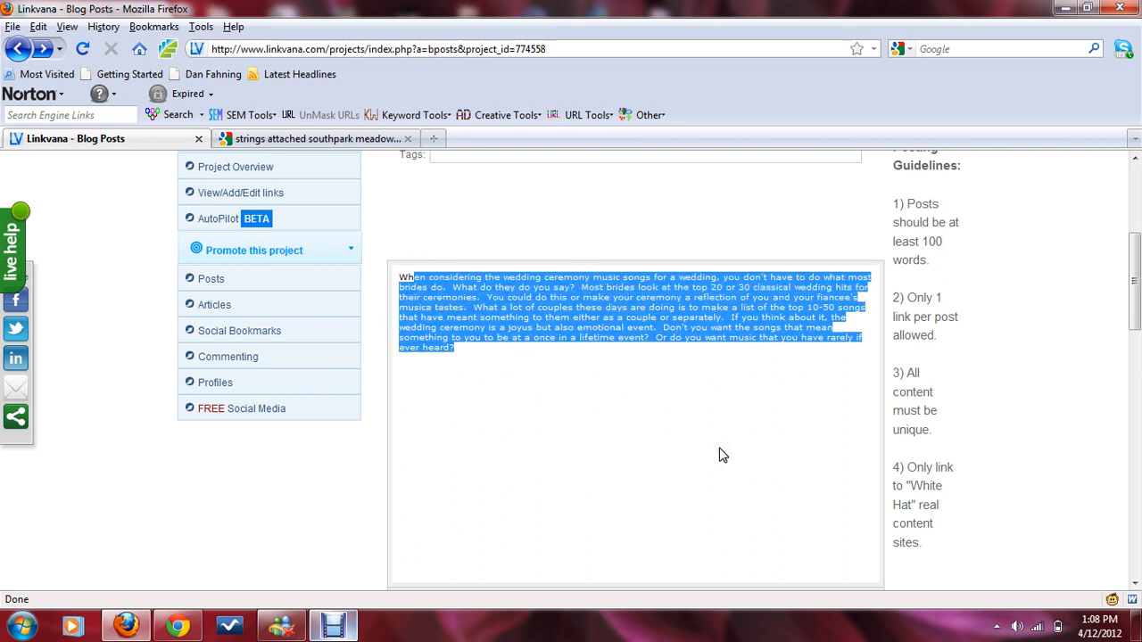
{"action": "scroll", "coordinate": [723, 455], "scroll_direction": "down", "scroll_amount": 4}
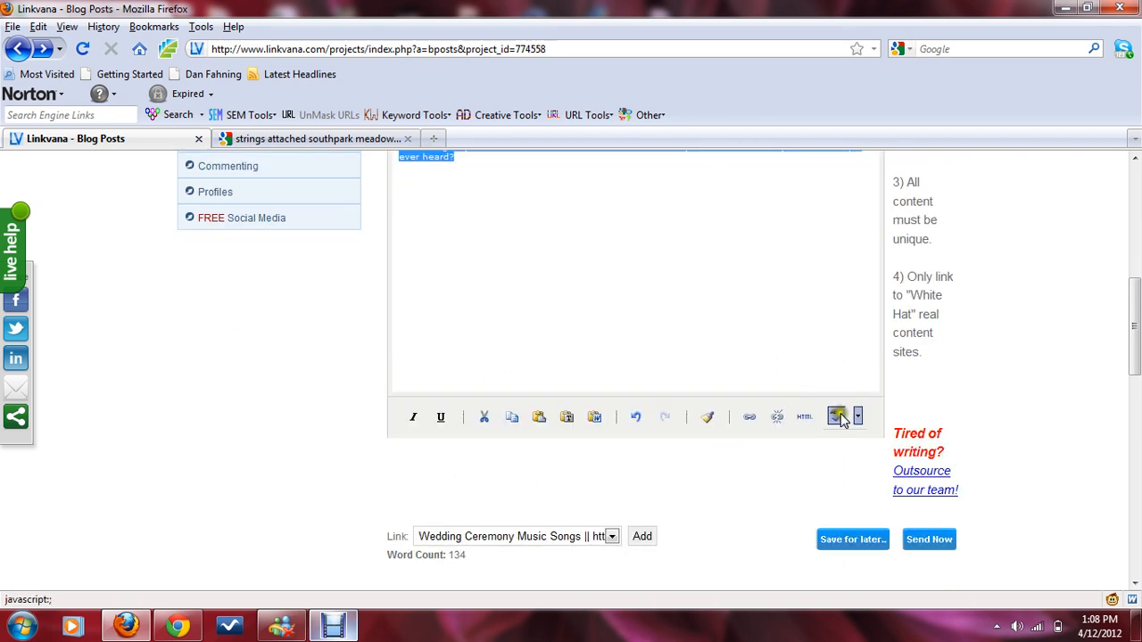
{"action": "left_click", "coordinate": [837, 417]}
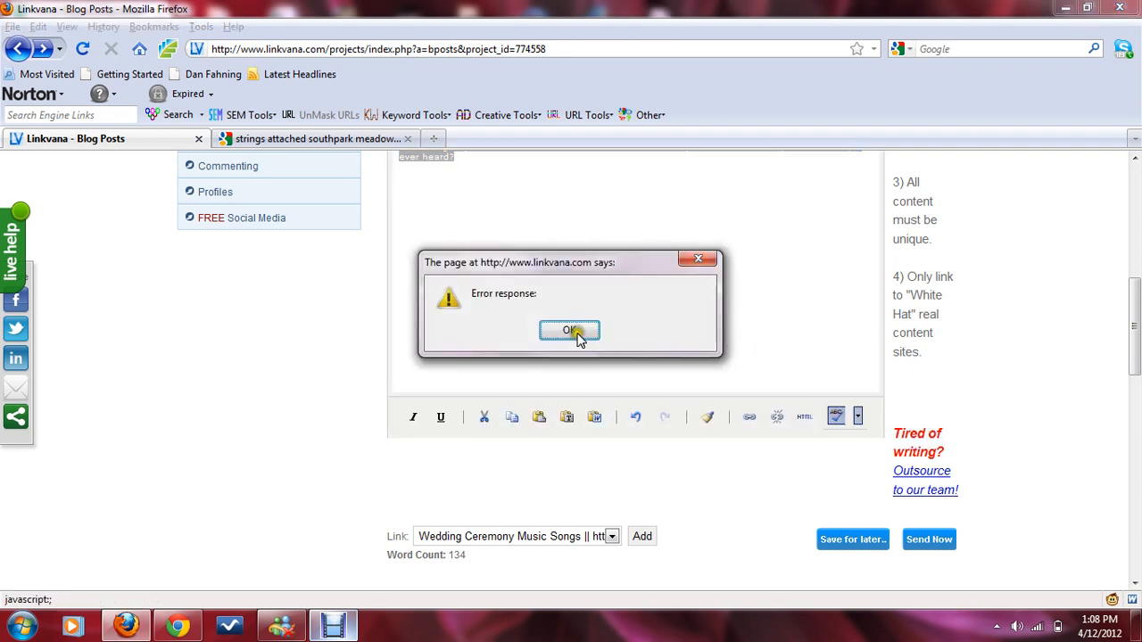
{"action": "left_click", "coordinate": [571, 331]}
{"action": "scroll", "coordinate": [713, 328], "scroll_direction": "up", "scroll_amount": 4}
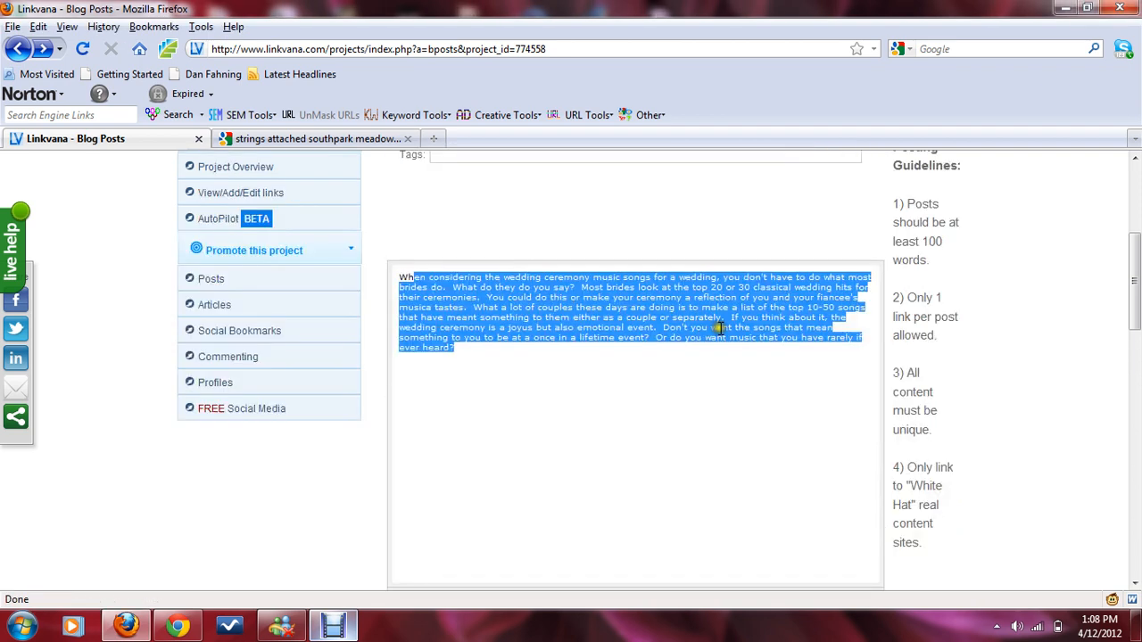
{"action": "left_click", "coordinate": [619, 358]}
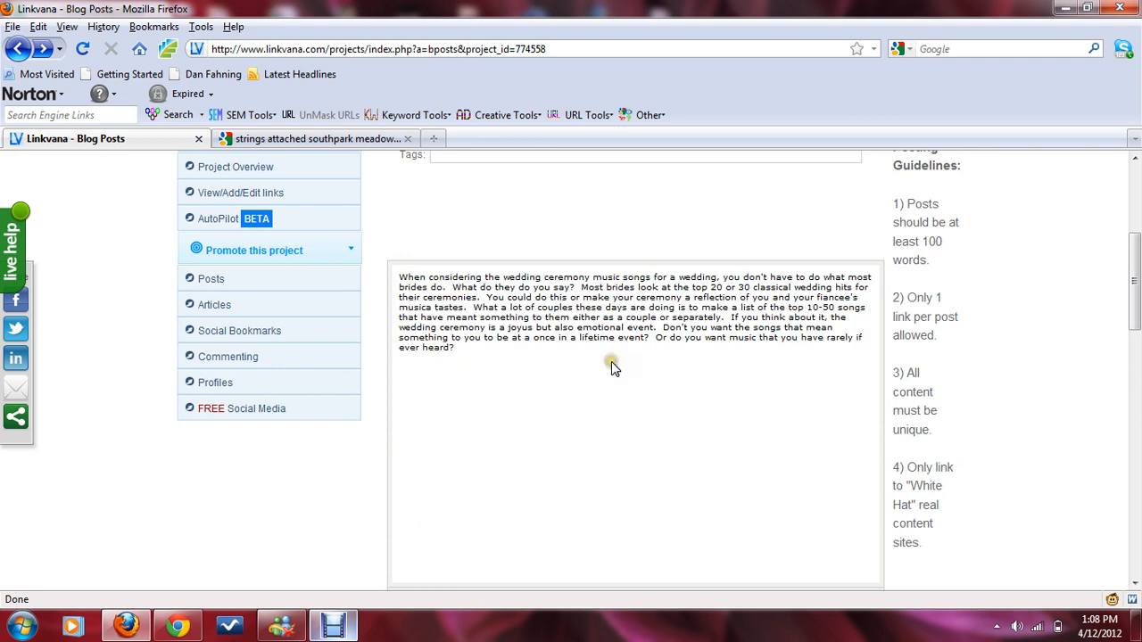
{"action": "left_click", "coordinate": [606, 368]}
{"action": "key", "text": "ctrl+a"}
{"action": "scroll", "coordinate": [624, 375], "scroll_direction": "down", "scroll_amount": 4}
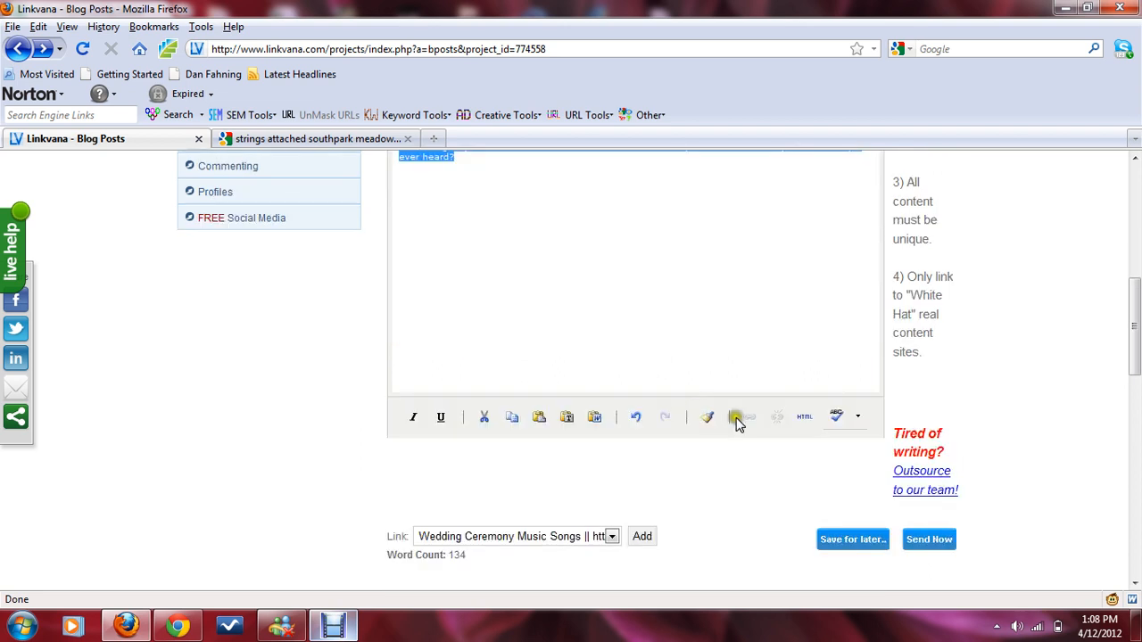
{"action": "left_click", "coordinate": [837, 418]}
{"action": "left_click", "coordinate": [571, 331]}
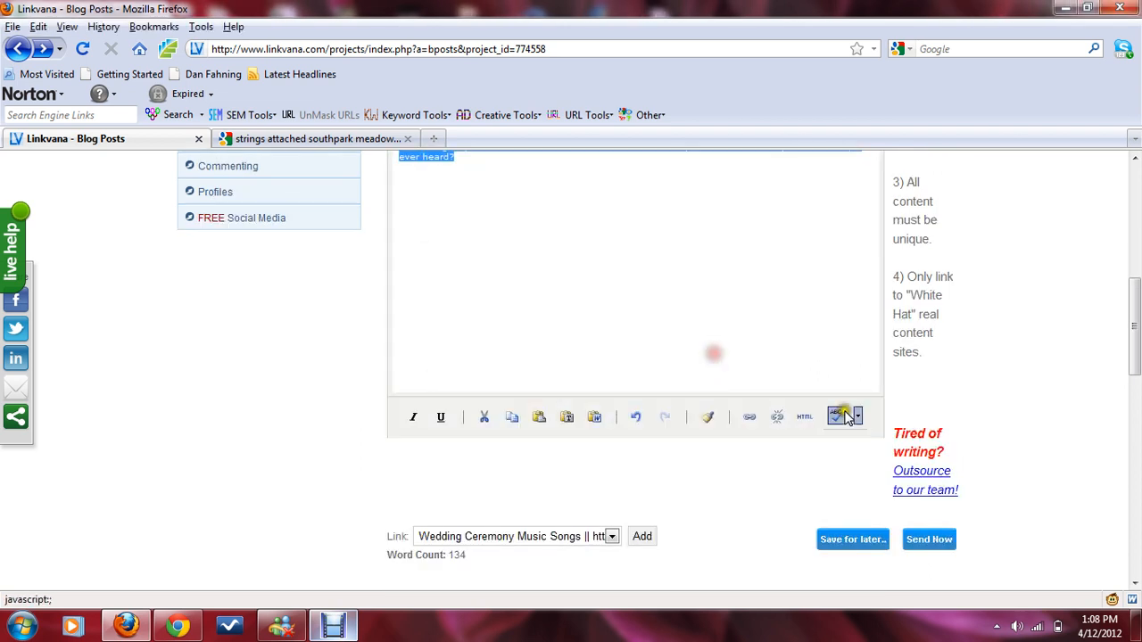
{"action": "left_click", "coordinate": [858, 417]}
{"action": "left_click", "coordinate": [797, 346]}
{"action": "scroll", "coordinate": [797, 346], "scroll_direction": "up", "scroll_amount": 2}
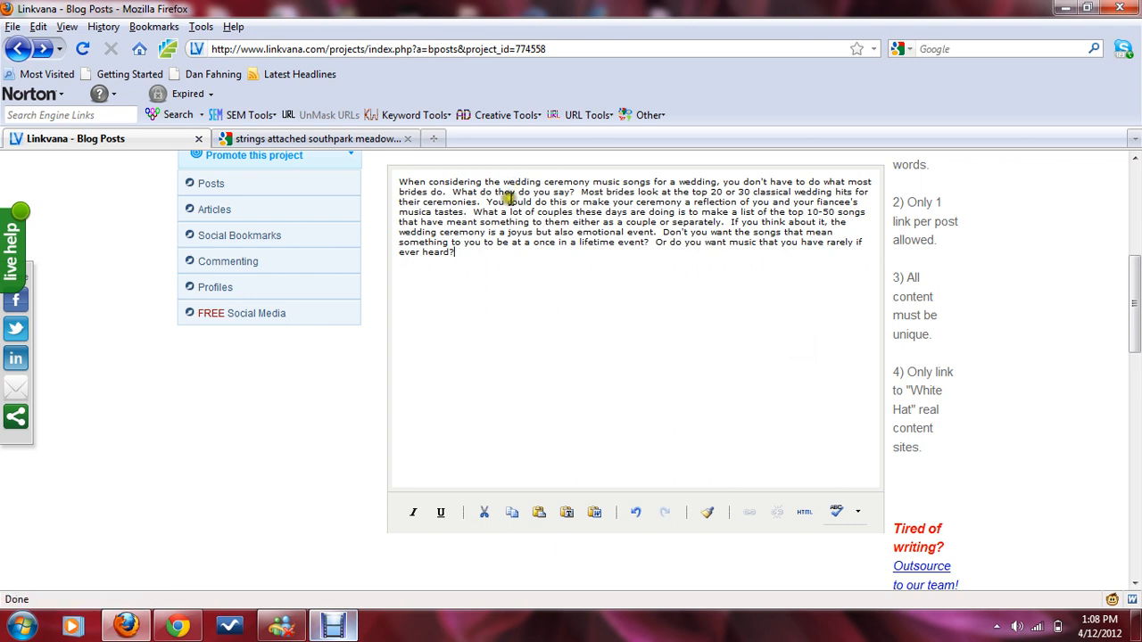
Step: Turn the phrase 'wedding ceremony music songs' into the 'Wedding Ceremony Music Songs' link
{"action": "left_click_drag", "start_coordinate": [505, 183], "coordinate": [652, 185]}
{"action": "scroll", "coordinate": [951, 312], "scroll_direction": "down", "scroll_amount": 4}
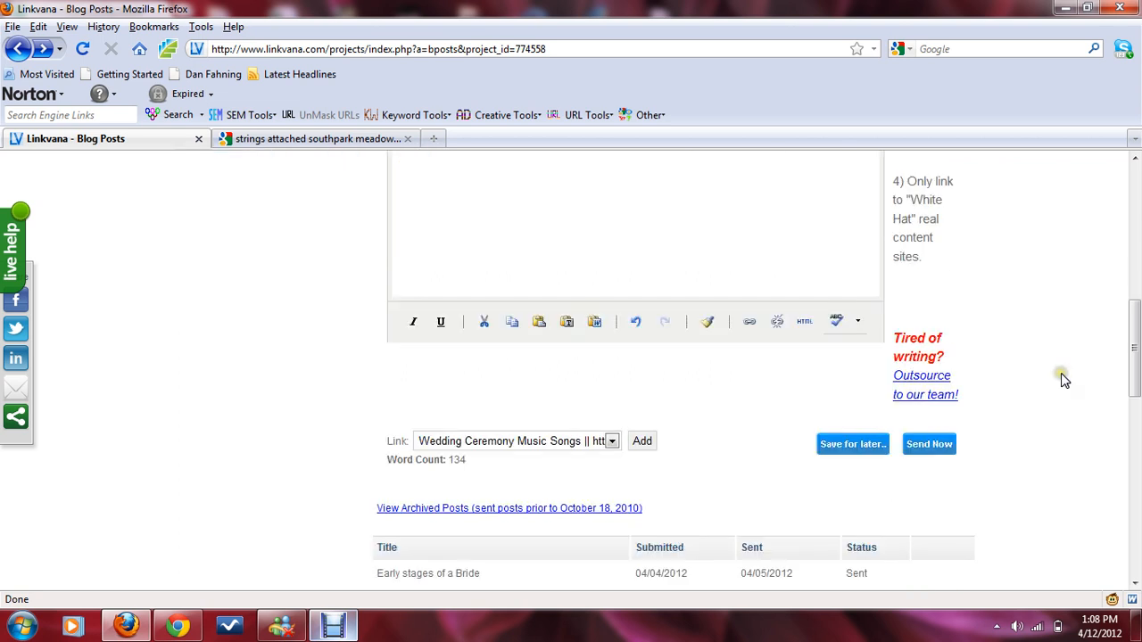
{"action": "left_click", "coordinate": [644, 441]}
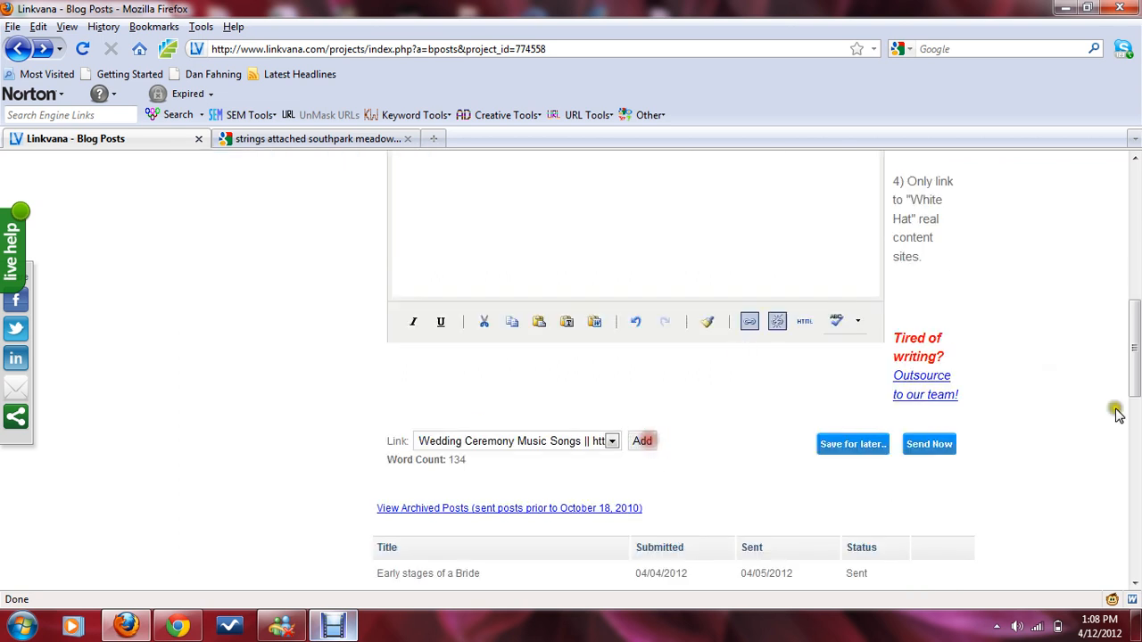
{"action": "scroll", "coordinate": [1112, 408], "scroll_direction": "up", "scroll_amount": 3}
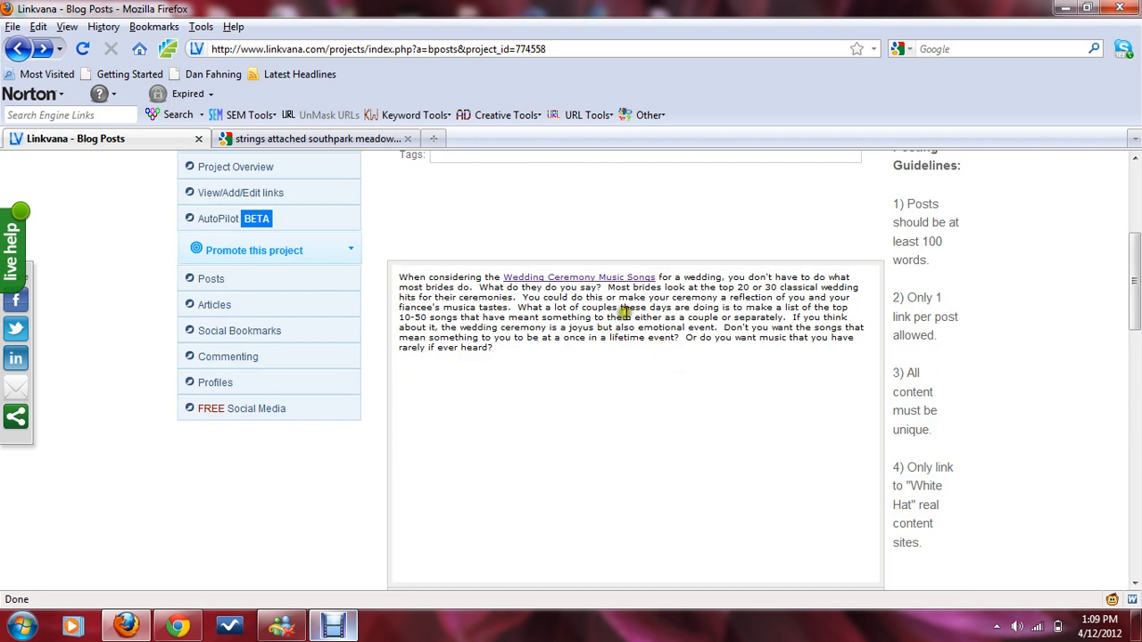
Step: Try to send the post now
{"action": "scroll", "coordinate": [624, 317], "scroll_direction": "down", "scroll_amount": 6}
{"action": "scroll", "coordinate": [696, 375], "scroll_direction": "down", "scroll_amount": 2}
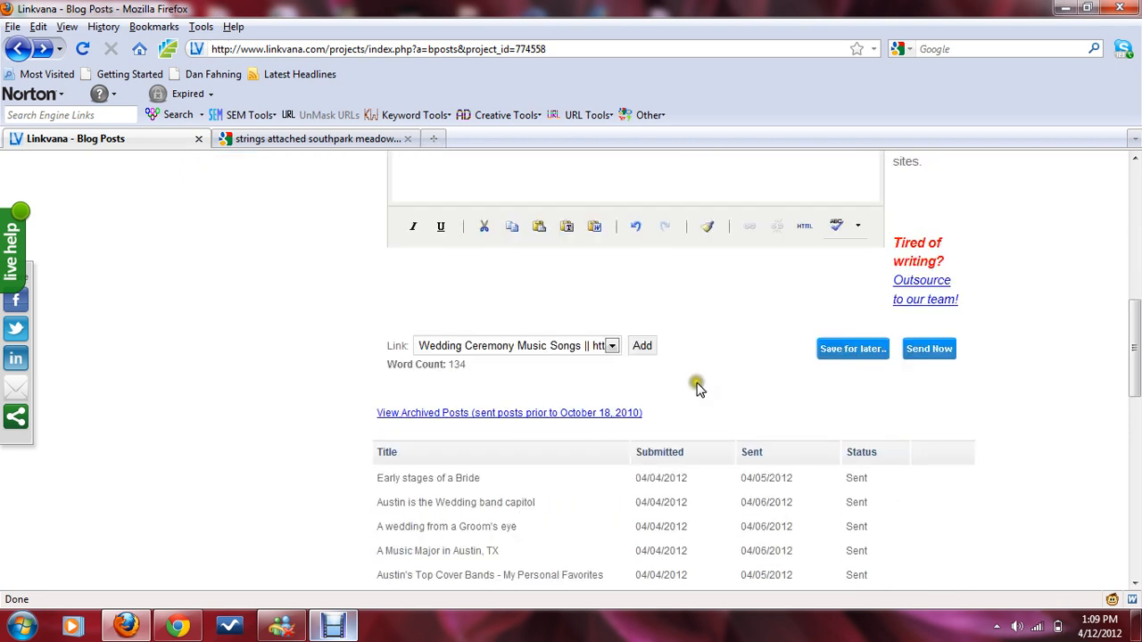
{"action": "left_click", "coordinate": [928, 350]}
{"action": "left_click", "coordinate": [928, 350]}
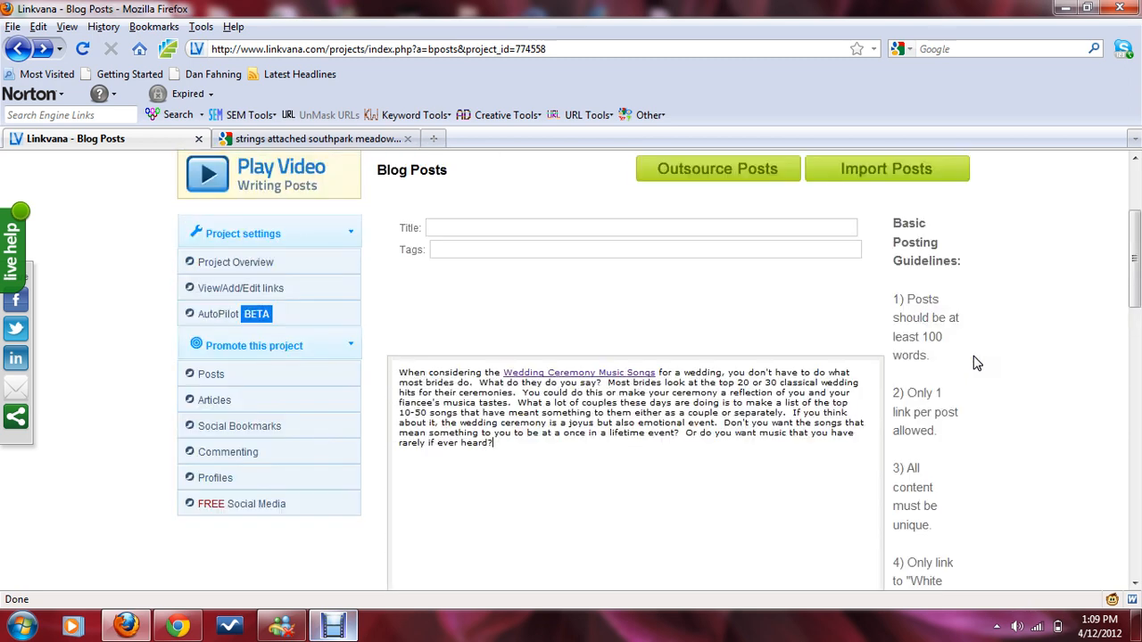
Step: Title the post 'Tips for Wedding Ceremony Music'
{"action": "left_click", "coordinate": [550, 240]}
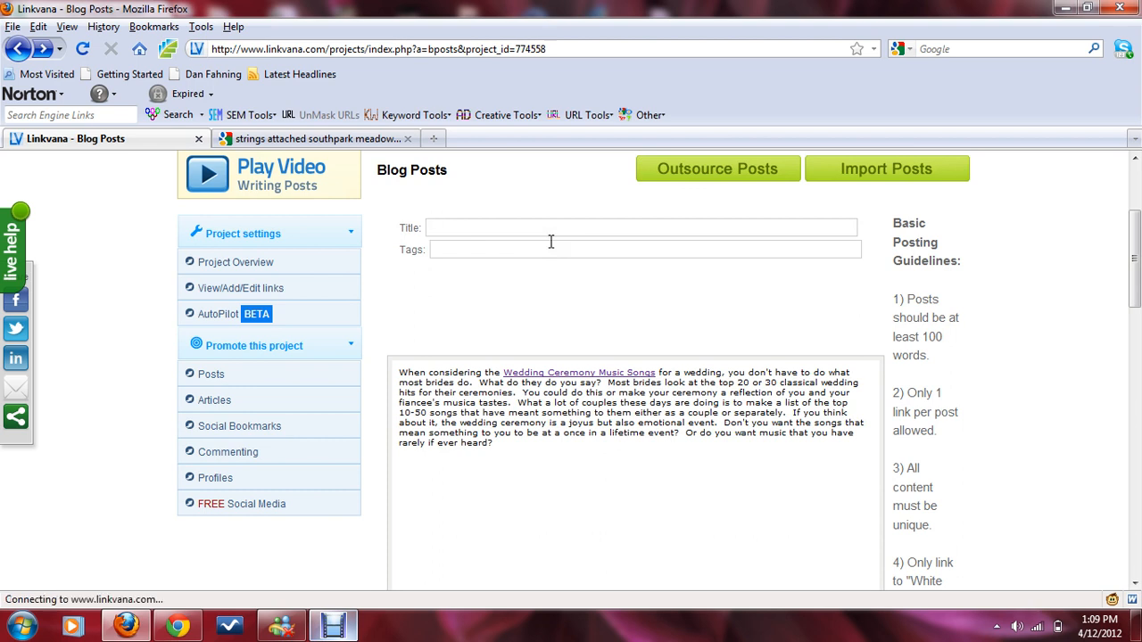
{"action": "type", "text": "Tips for "}
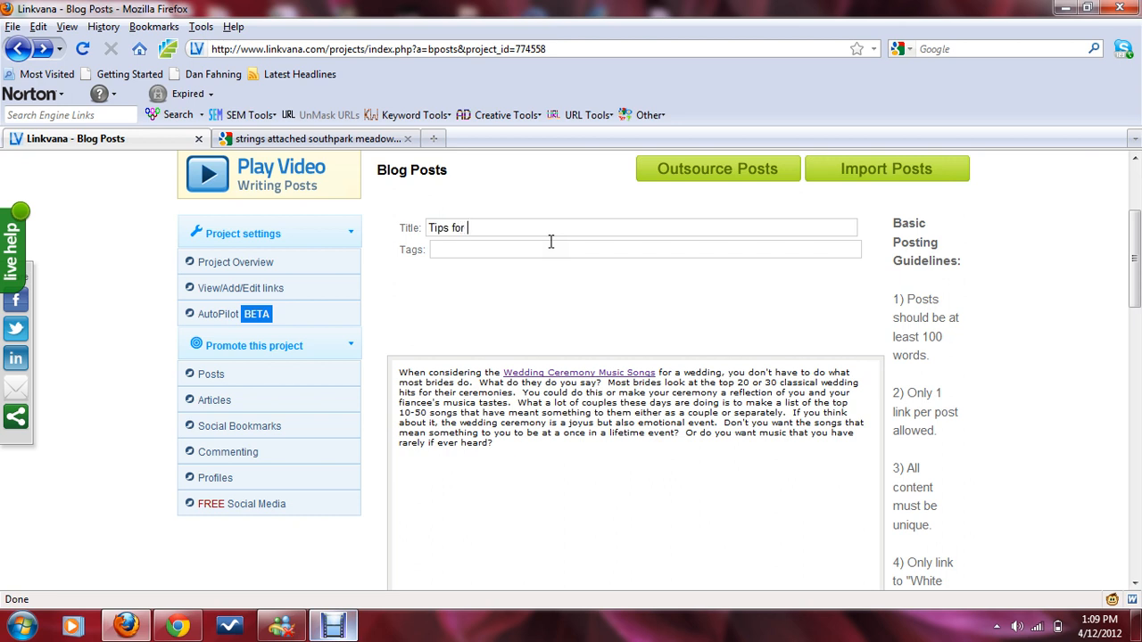
{"action": "type", "text": "Wedding Ceremony Music"}
Step: Tag the post with 'wedding ceremony music songs'
{"action": "key", "text": "Tab"}
{"action": "type", "text": "wee"}
{"action": "key", "text": "BackSpace"}
{"action": "type", "text": "dding ceremonymu"}
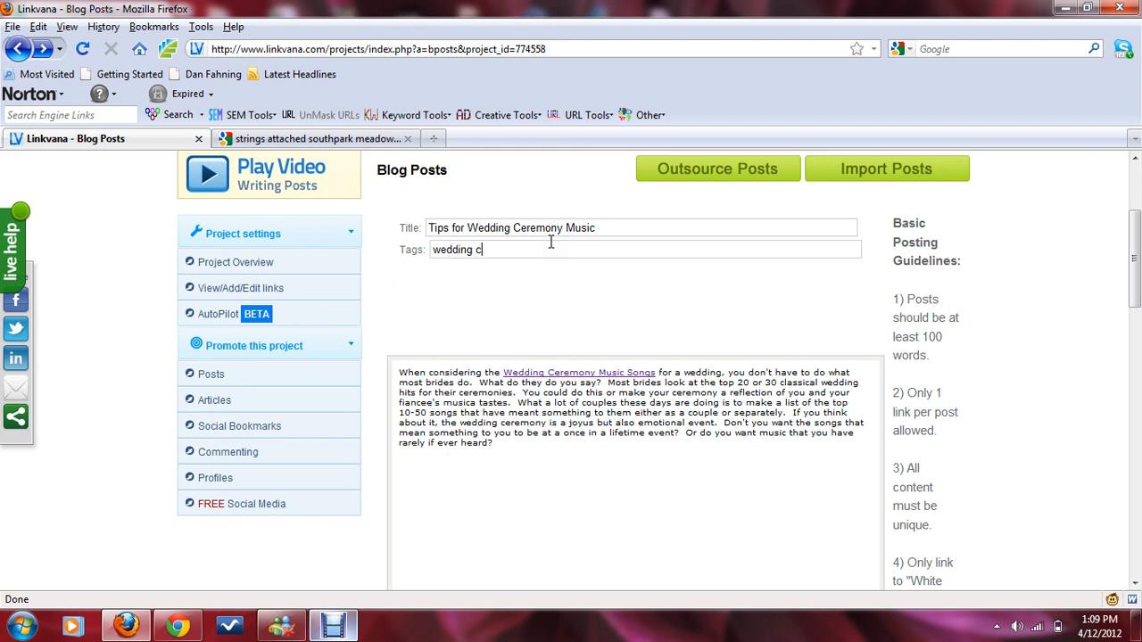
{"action": "key", "text": "BackSpace"}
{"action": "key", "text": "BackSpace"}
{"action": "key", "text": "BackSpace"}
{"action": "type", "text": "y music songs"}
Step: Send the finished blog post now
{"action": "scroll", "coordinate": [572, 330], "scroll_direction": "down", "scroll_amount": 4}
{"action": "scroll", "coordinate": [572, 330], "scroll_direction": "down", "scroll_amount": 2}
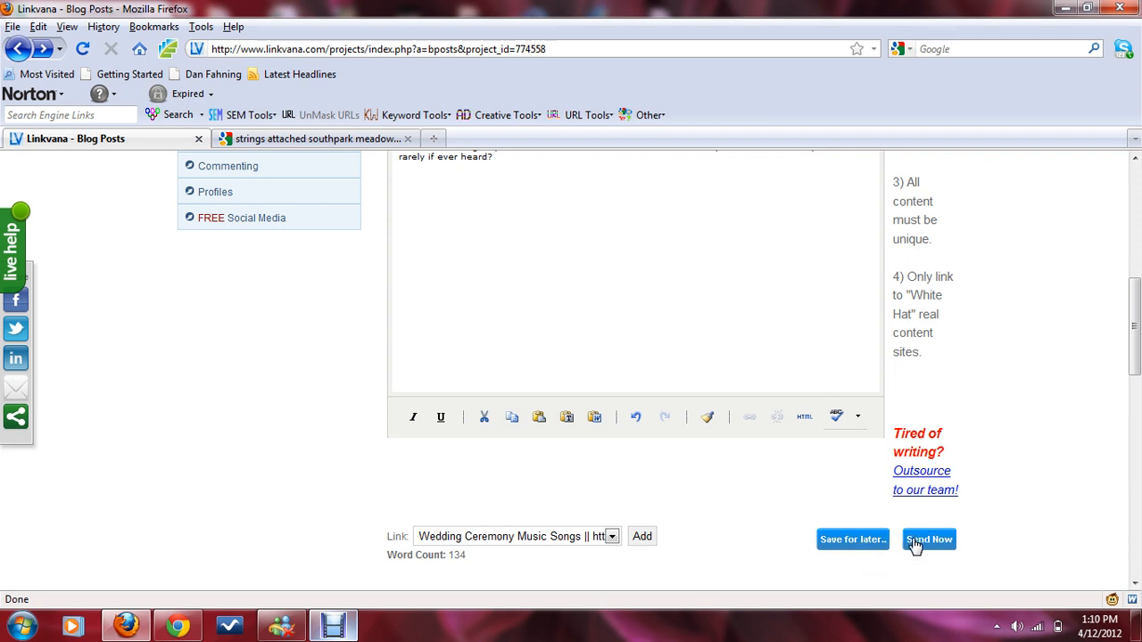
{"action": "scroll", "coordinate": [1015, 510], "scroll_direction": "up", "scroll_amount": 4}
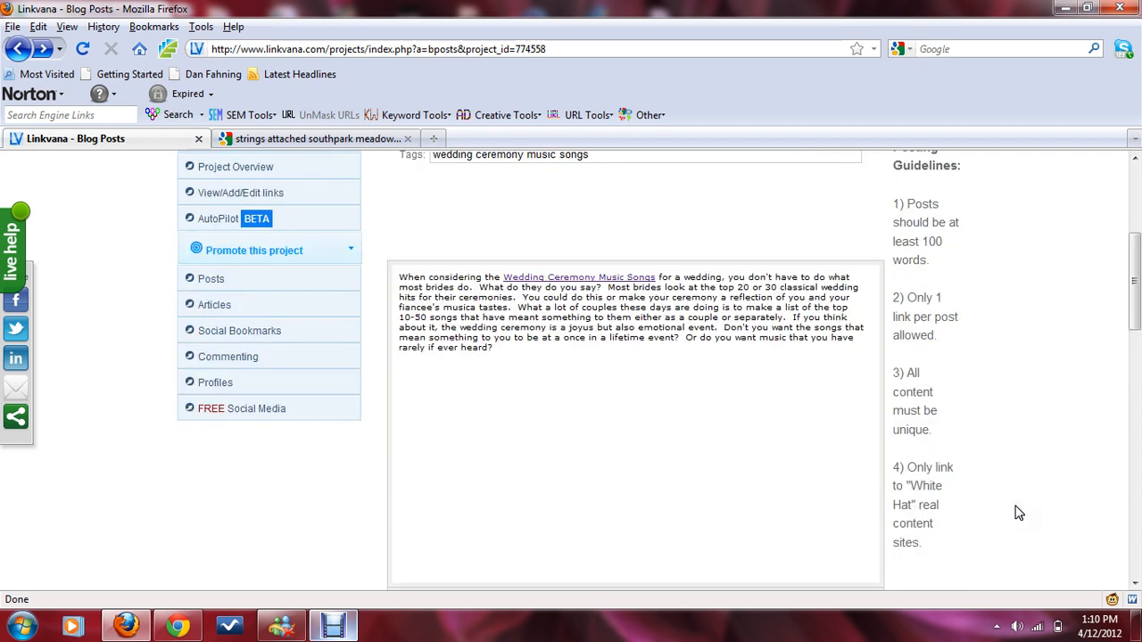
{"action": "scroll", "coordinate": [1014, 513], "scroll_direction": "down", "scroll_amount": 4}
{"action": "left_click", "coordinate": [939, 542]}
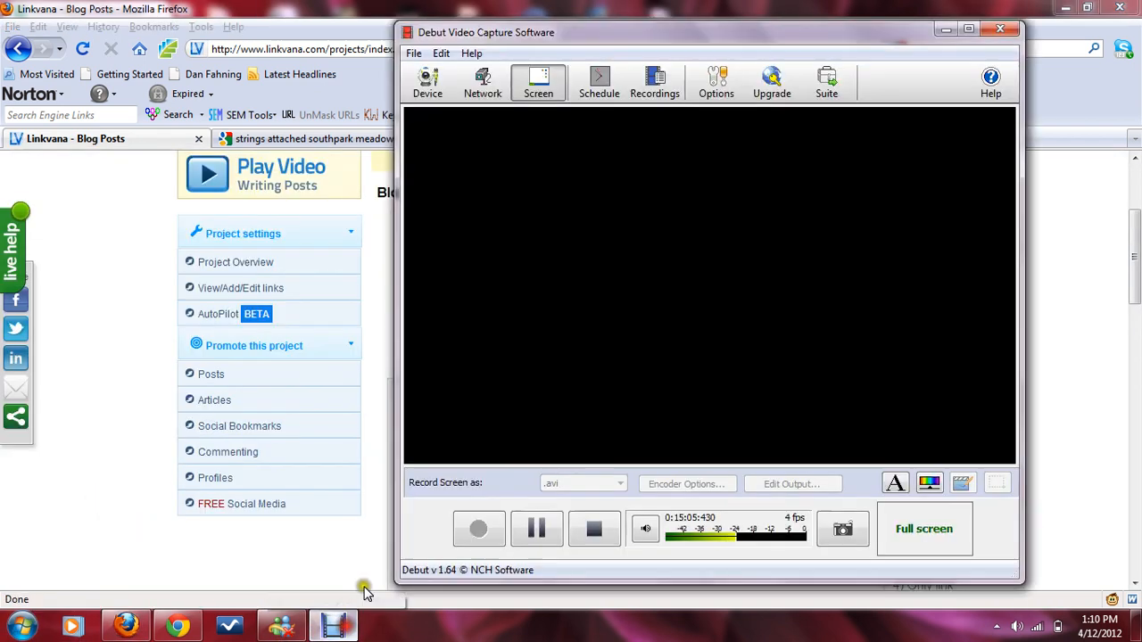
{"action": "left_click", "coordinate": [471, 529]}
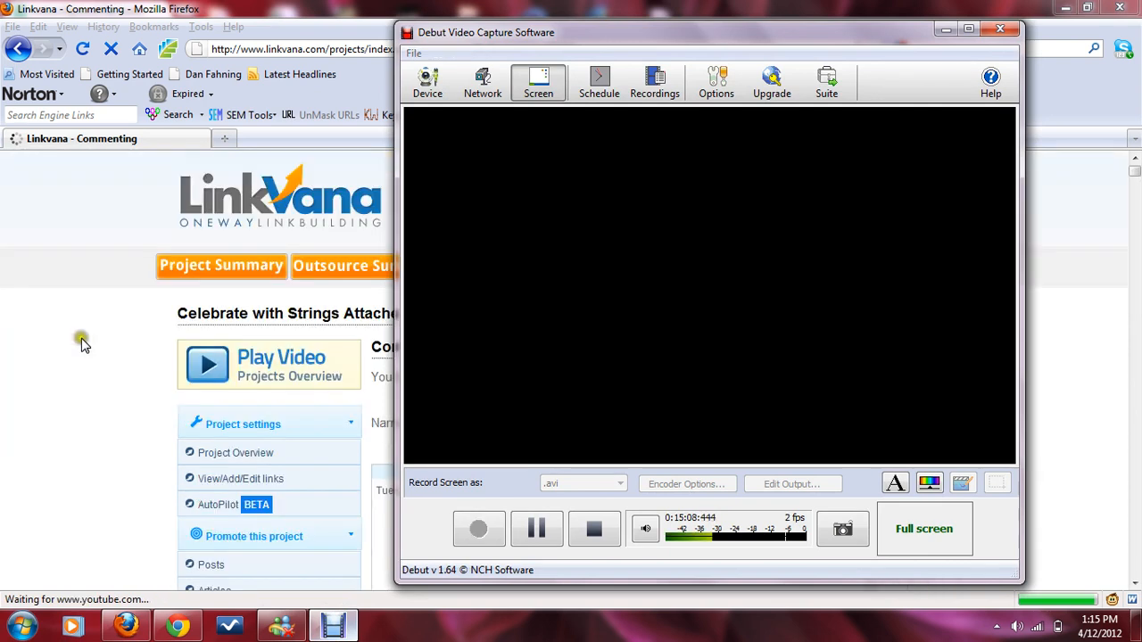
{"action": "left_click", "coordinate": [82, 339]}
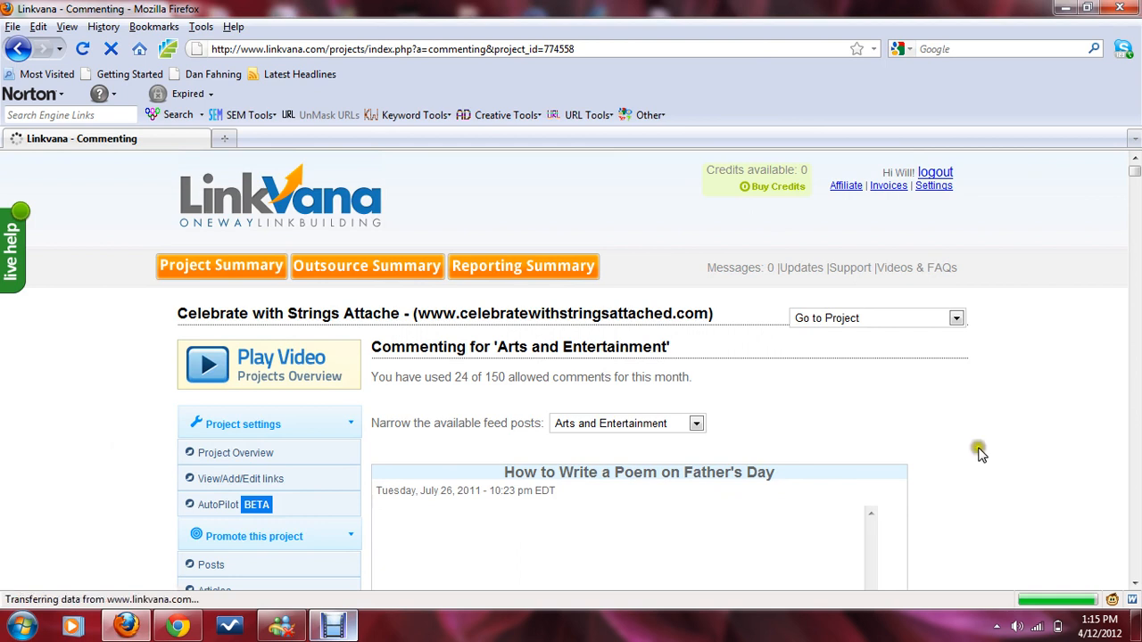
{"action": "left_click", "coordinate": [1135, 183]}
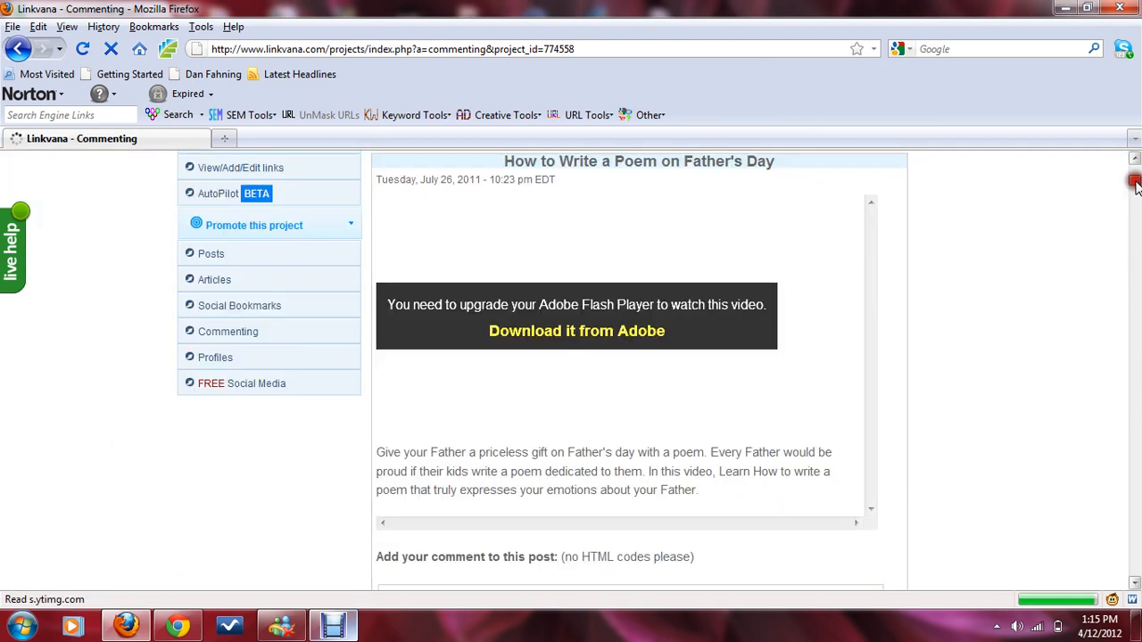
{"action": "left_click_drag", "start_coordinate": [1135, 183], "coordinate": [1133, 161]}
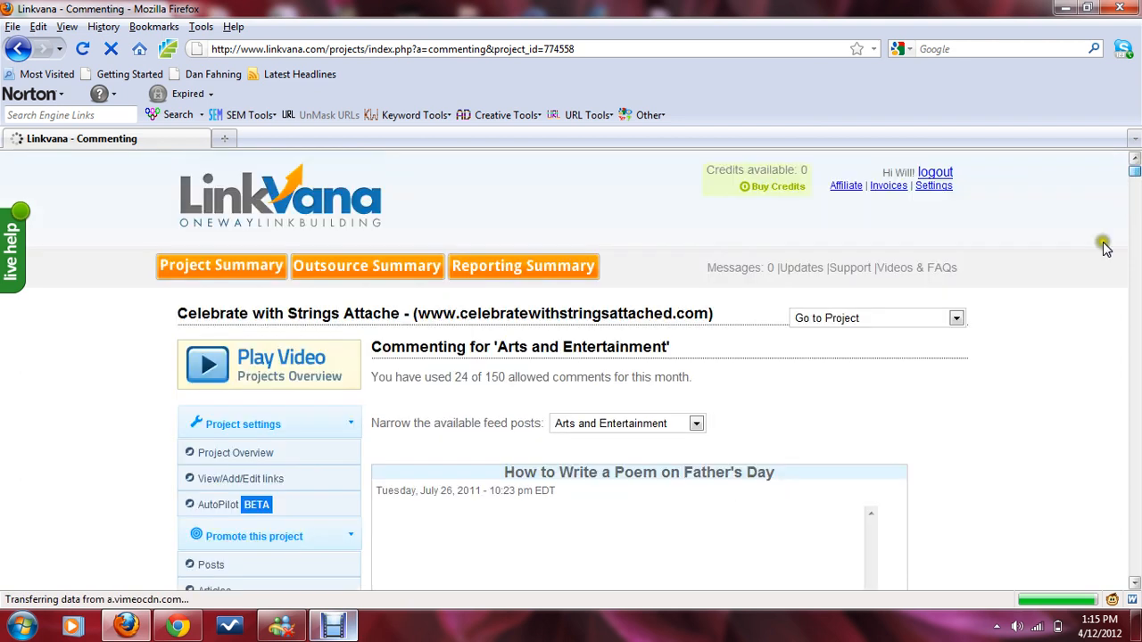
{"action": "left_click", "coordinate": [1135, 583]}
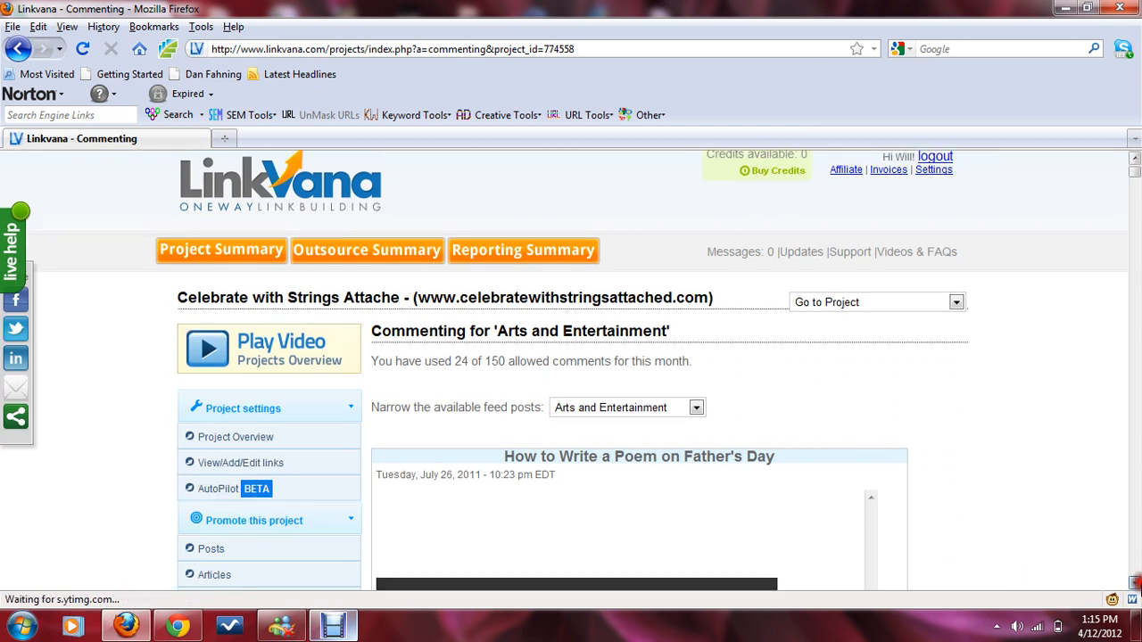
{"action": "left_click", "coordinate": [1135, 583]}
{"action": "left_click", "coordinate": [1135, 583]}
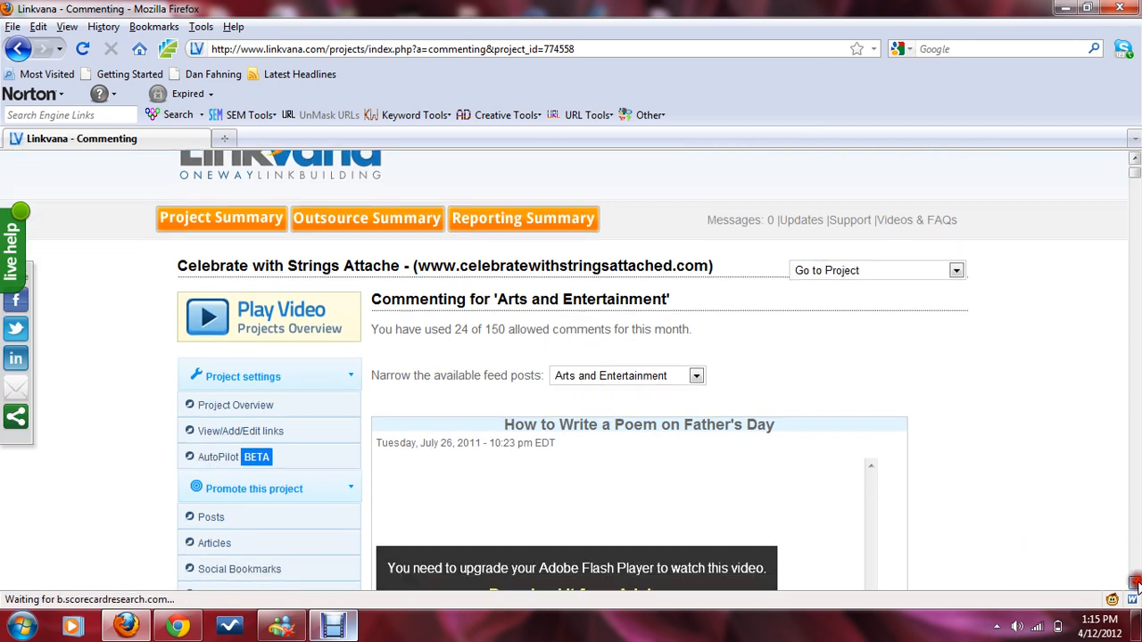
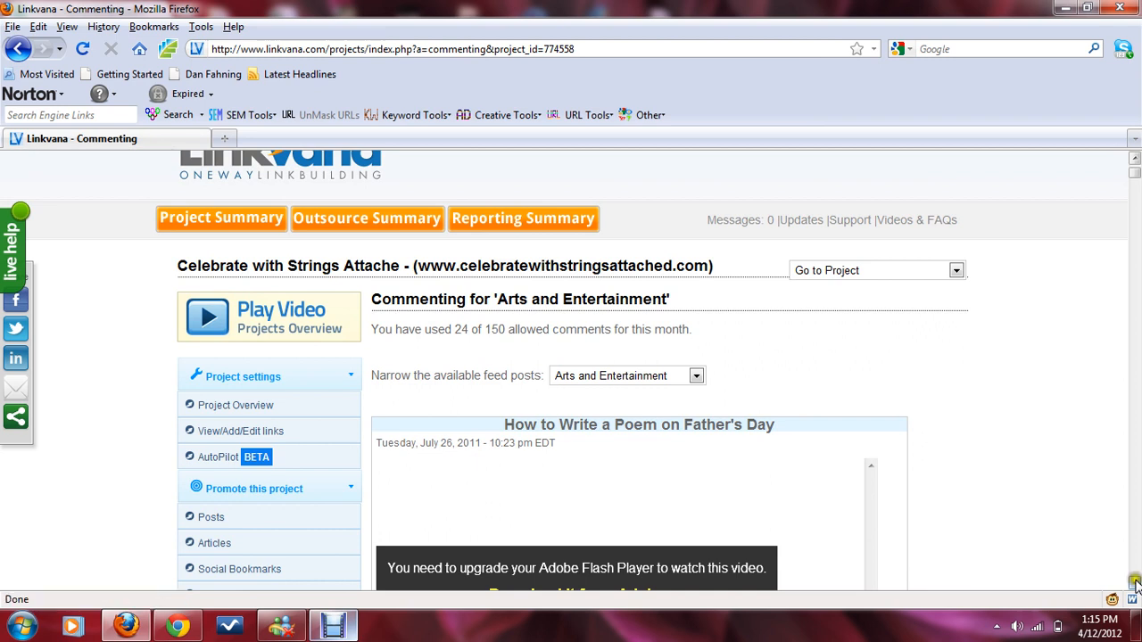
Step: Browse the commenting feed posts and the available link choices for comments
{"action": "left_click_drag", "start_coordinate": [1135, 179], "coordinate": [1138, 198]}
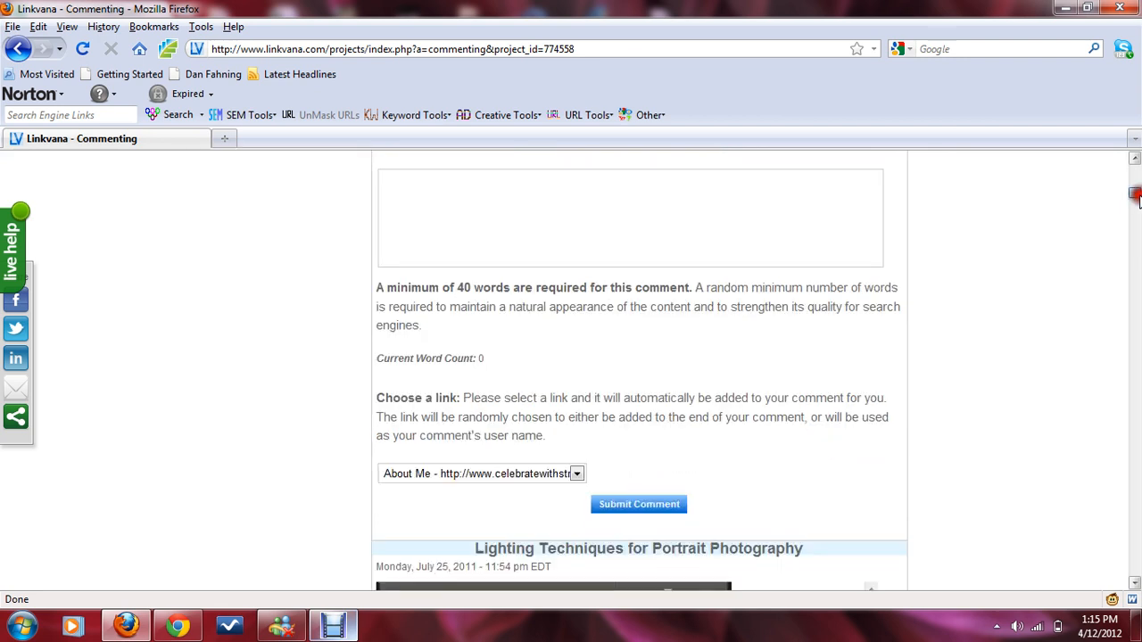
{"action": "left_click", "coordinate": [472, 476]}
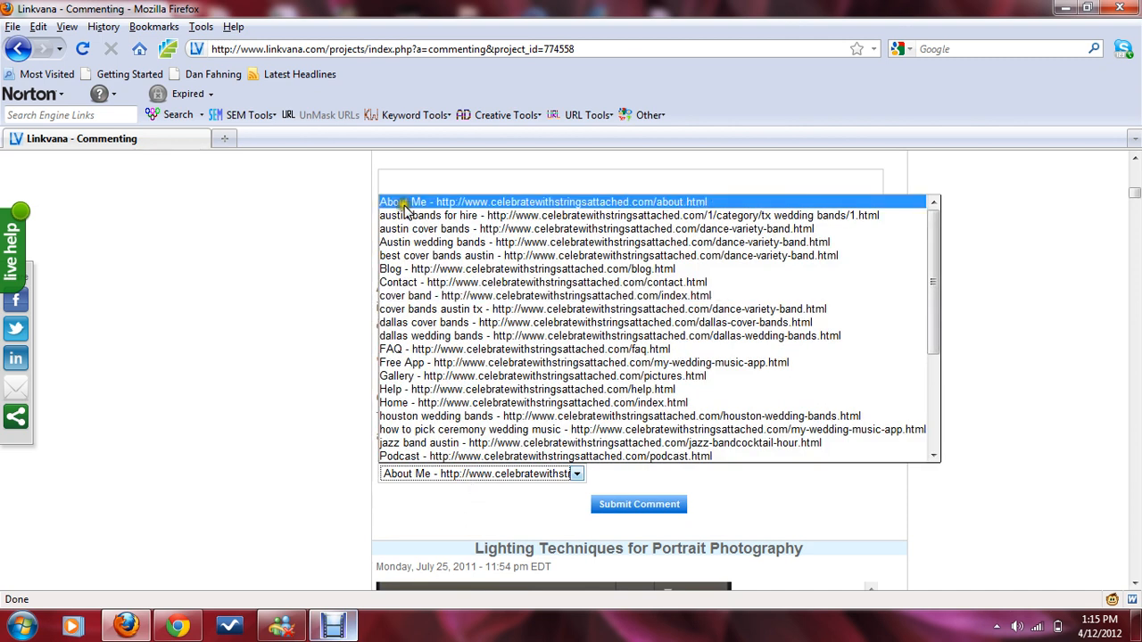
{"action": "left_click_drag", "start_coordinate": [932, 308], "coordinate": [944, 424]}
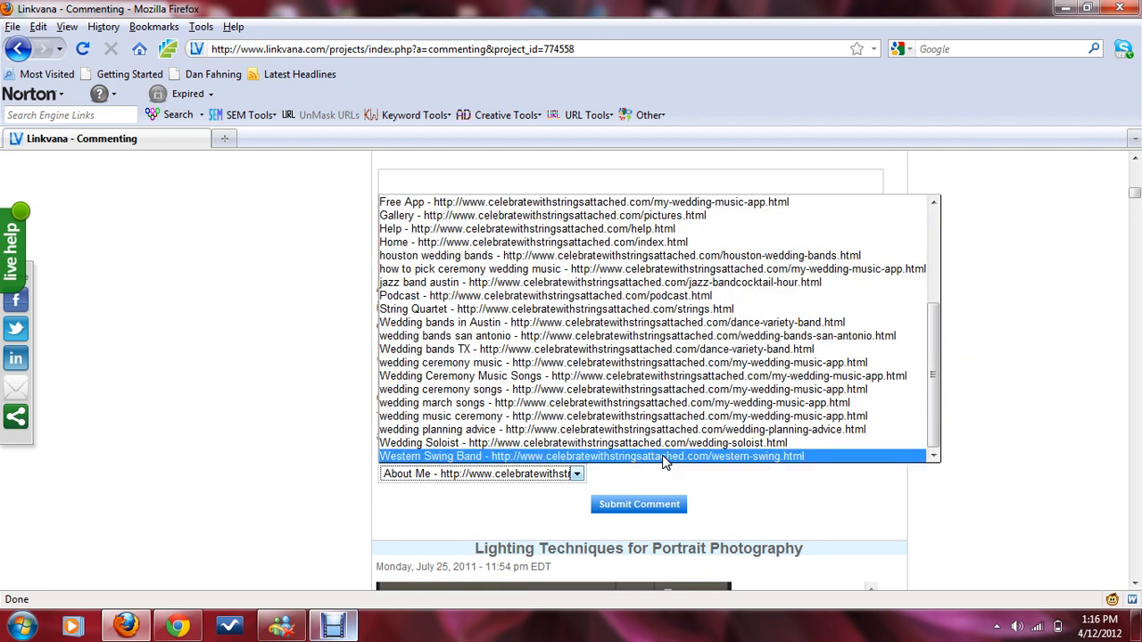
{"action": "left_click", "coordinate": [267, 364]}
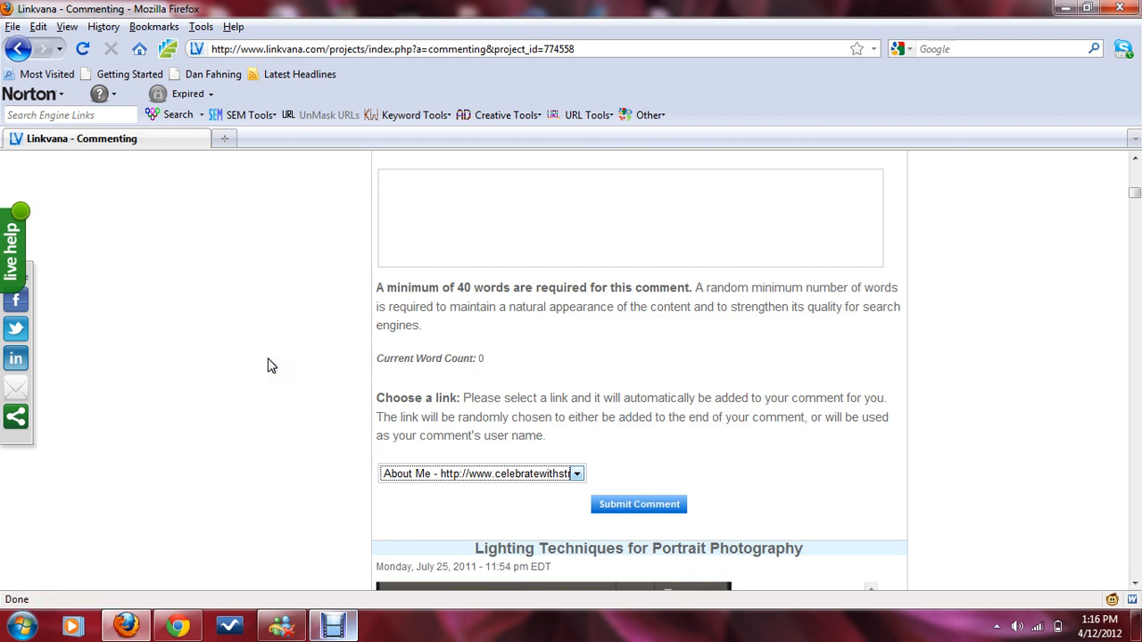
{"action": "scroll", "coordinate": [268, 363], "scroll_direction": "up", "scroll_amount": 2}
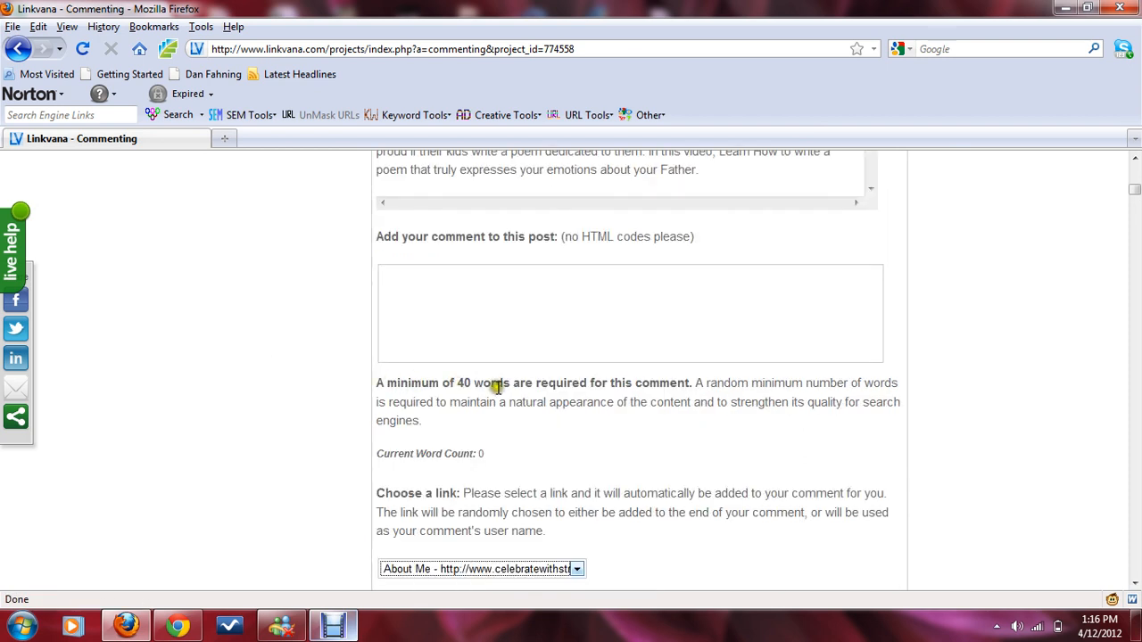
{"action": "left_click_drag", "start_coordinate": [383, 454], "coordinate": [496, 460]}
{"action": "left_click_drag", "start_coordinate": [378, 453], "coordinate": [495, 459]}
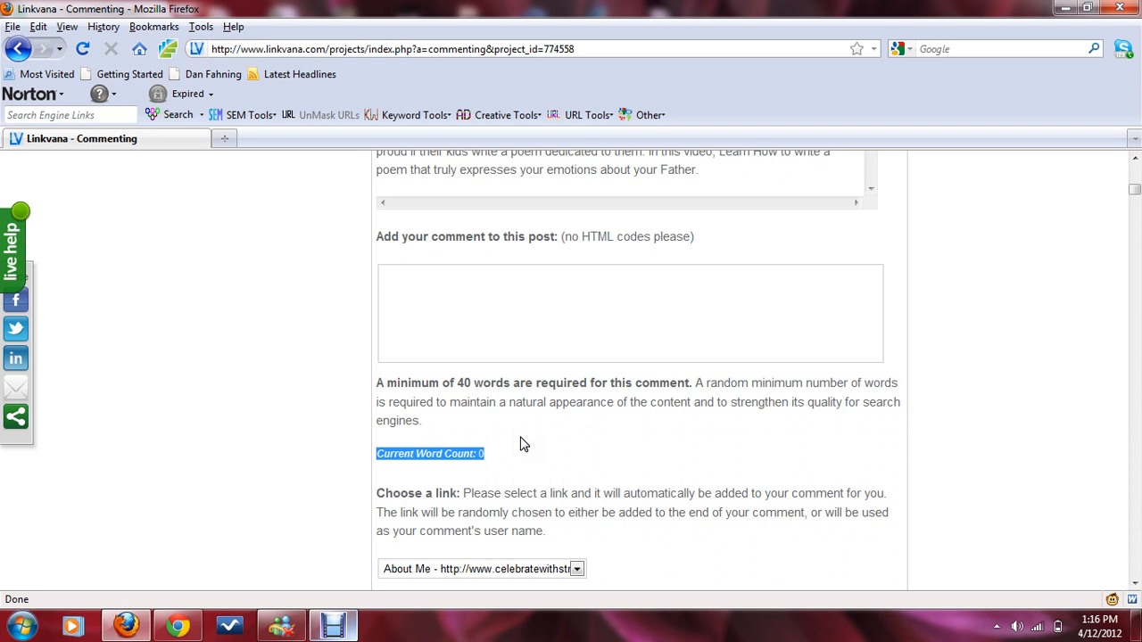
{"action": "scroll", "coordinate": [523, 442], "scroll_direction": "up", "scroll_amount": 2}
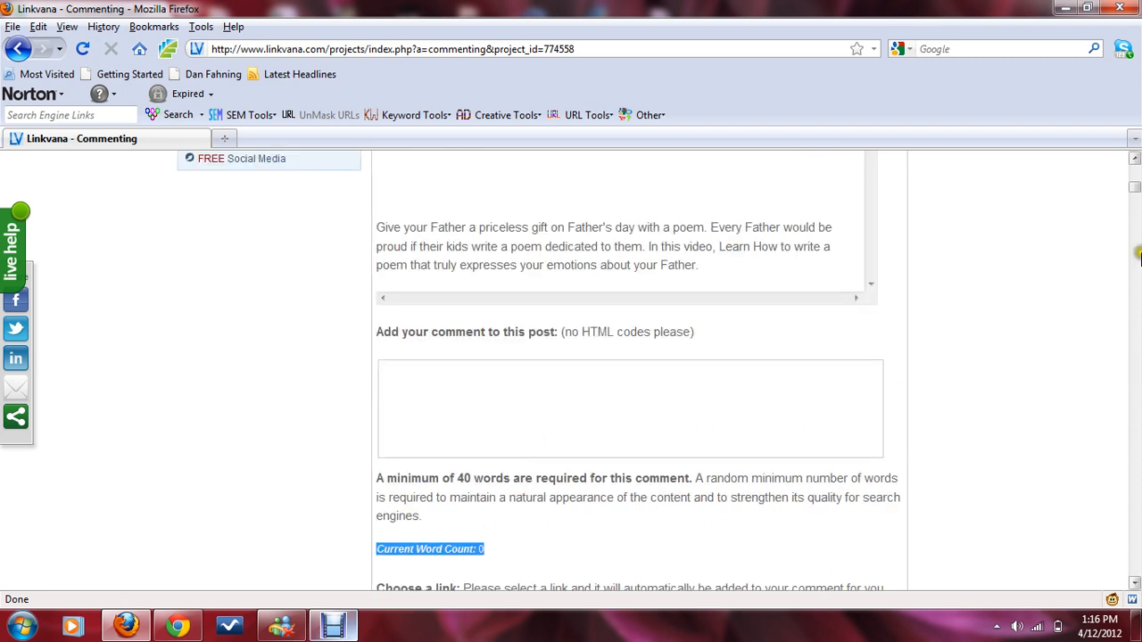
{"action": "left_click_drag", "start_coordinate": [1138, 189], "coordinate": [1135, 259]}
Step: Comment on the 'Guitar Lessons On Video' post: 'This sounds like a great way for someone to learn guitar that is homebound or lives far out in the country. Great idea.'
{"action": "left_click", "coordinate": [744, 459]}
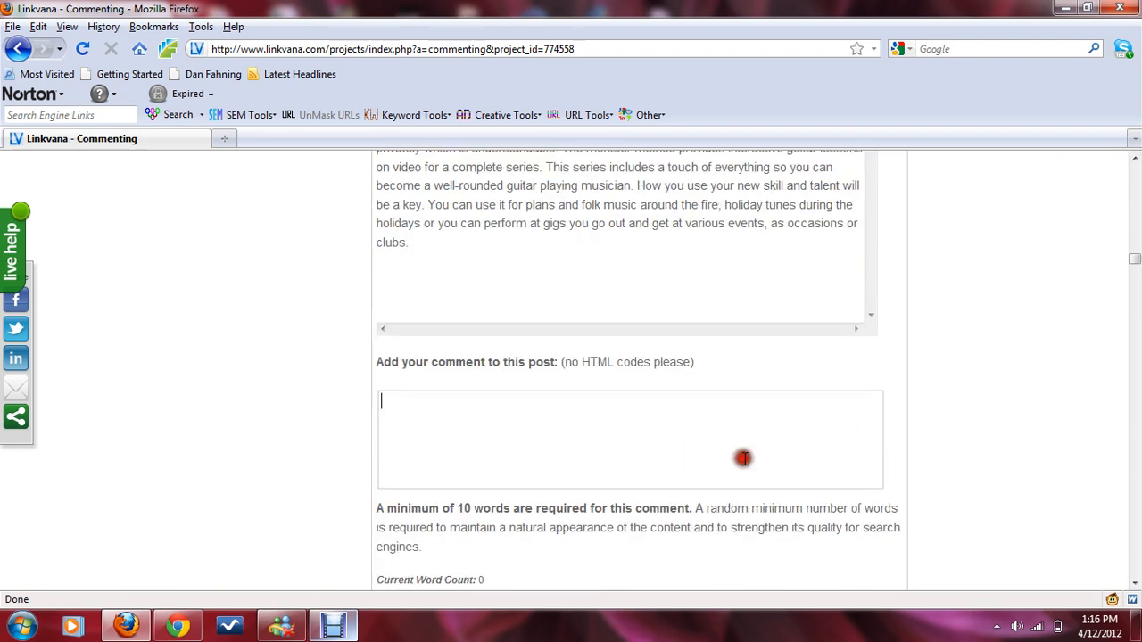
{"action": "scroll", "coordinate": [1020, 461], "scroll_direction": "up", "scroll_amount": 4}
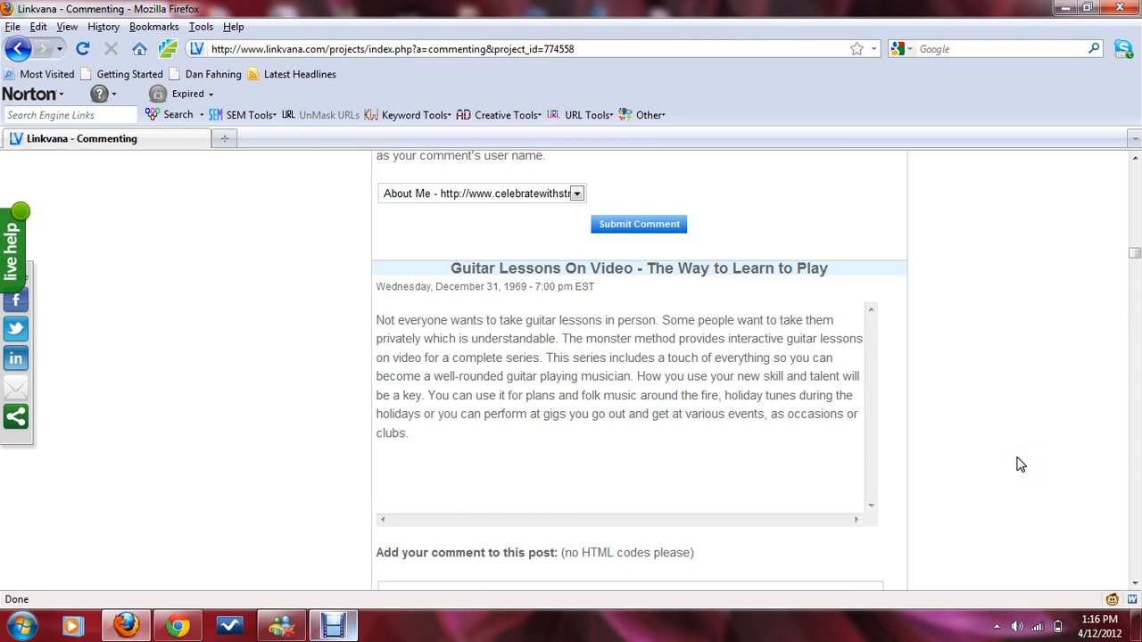
{"action": "scroll", "coordinate": [1020, 464], "scroll_direction": "down", "scroll_amount": 4}
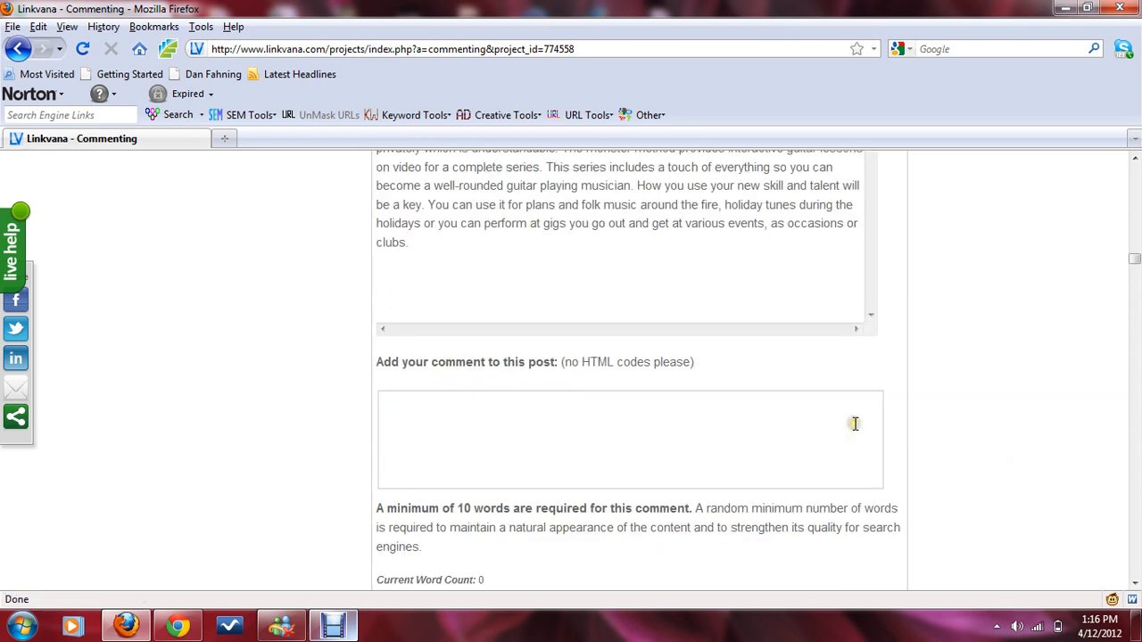
{"action": "type", "text": "a"}
{"action": "key", "text": "BackSpace"}
{"action": "type", "text": "Tbhis"}
{"action": "scroll", "coordinate": [862, 419], "scroll_direction": "down", "scroll_amount": 2}
{"action": "key", "text": "BackSpace"}
{"action": "key", "text": "BackSpace"}
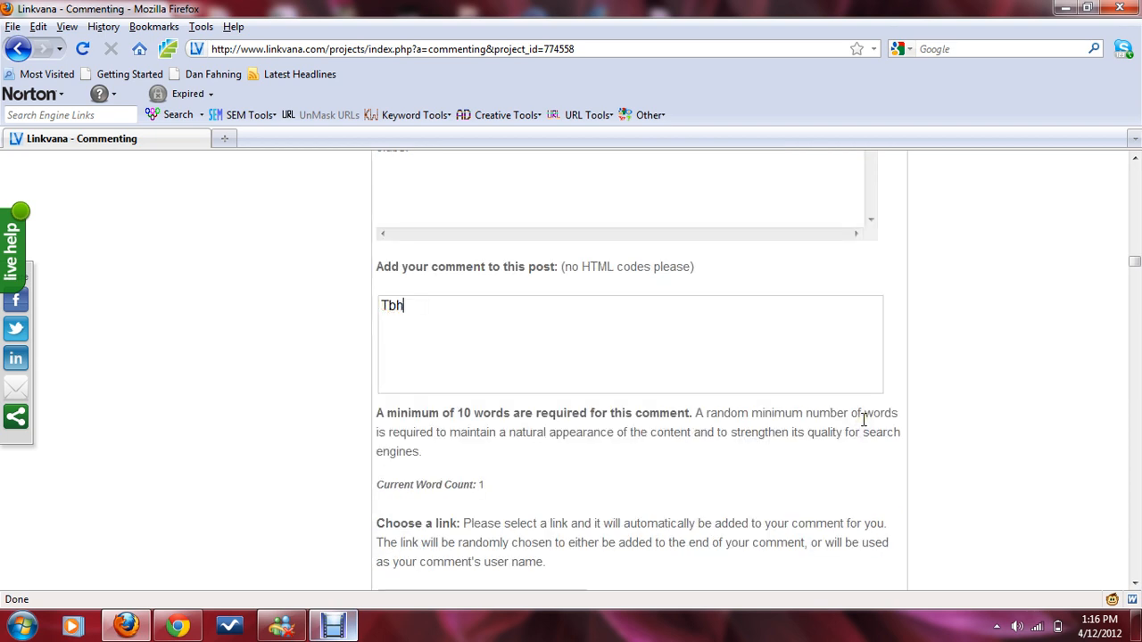
{"action": "key", "text": "BackSpace"}
{"action": "key", "text": "BackSpace"}
{"action": "type", "text": "his sounds like a great"}
{"action": "type", "text": "y f"}
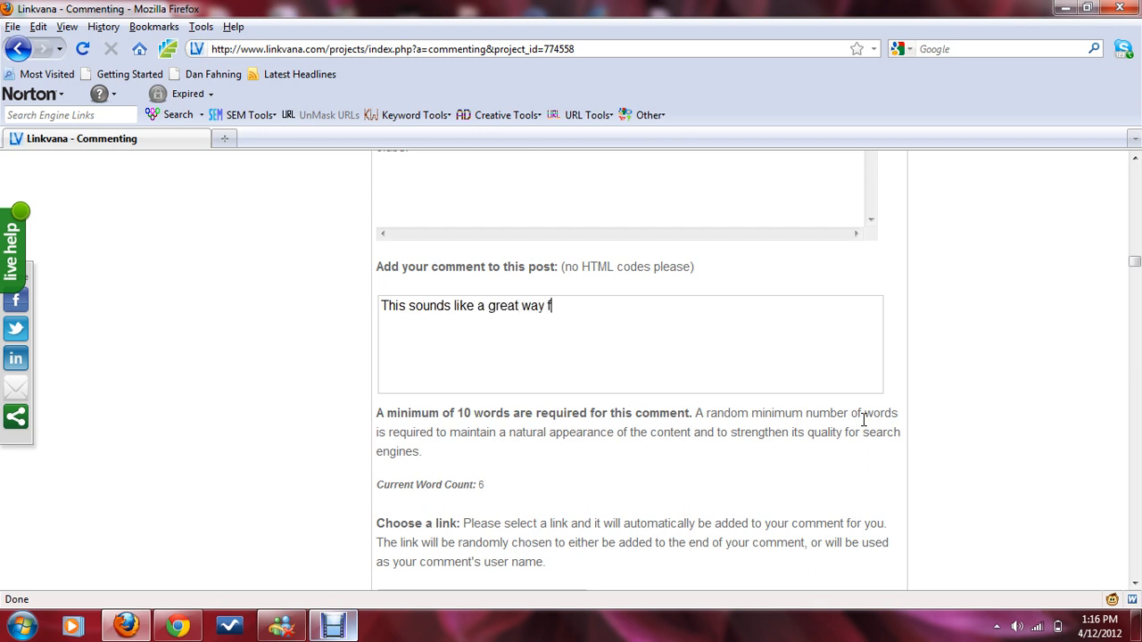
{"action": "type", "text": "or someone to le"}
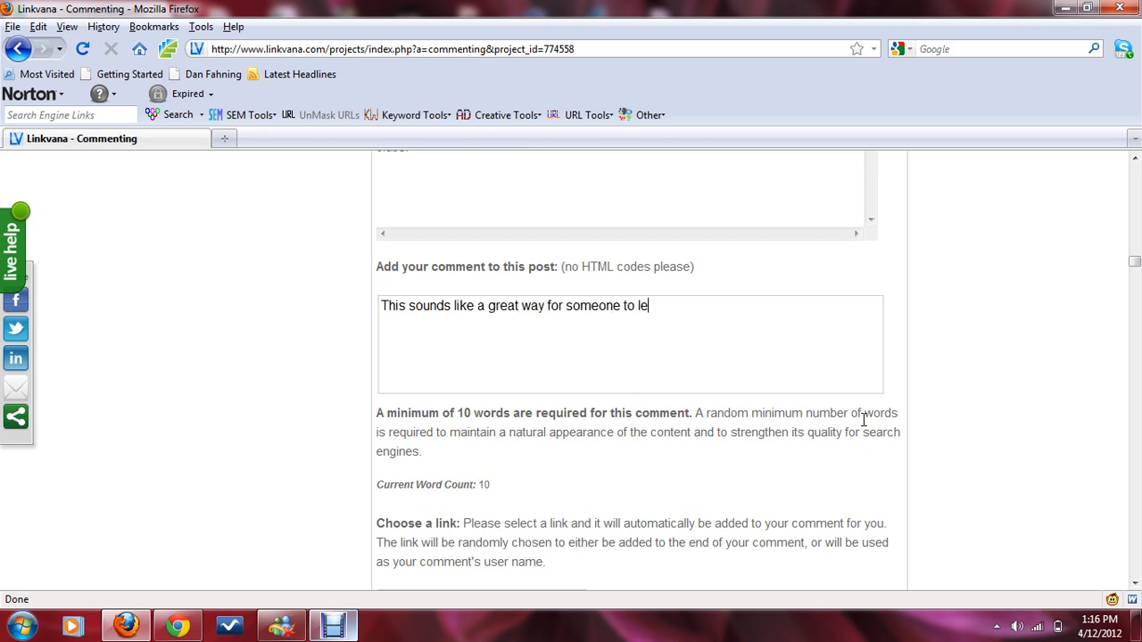
{"action": "type", "text": "arn guitar that "}
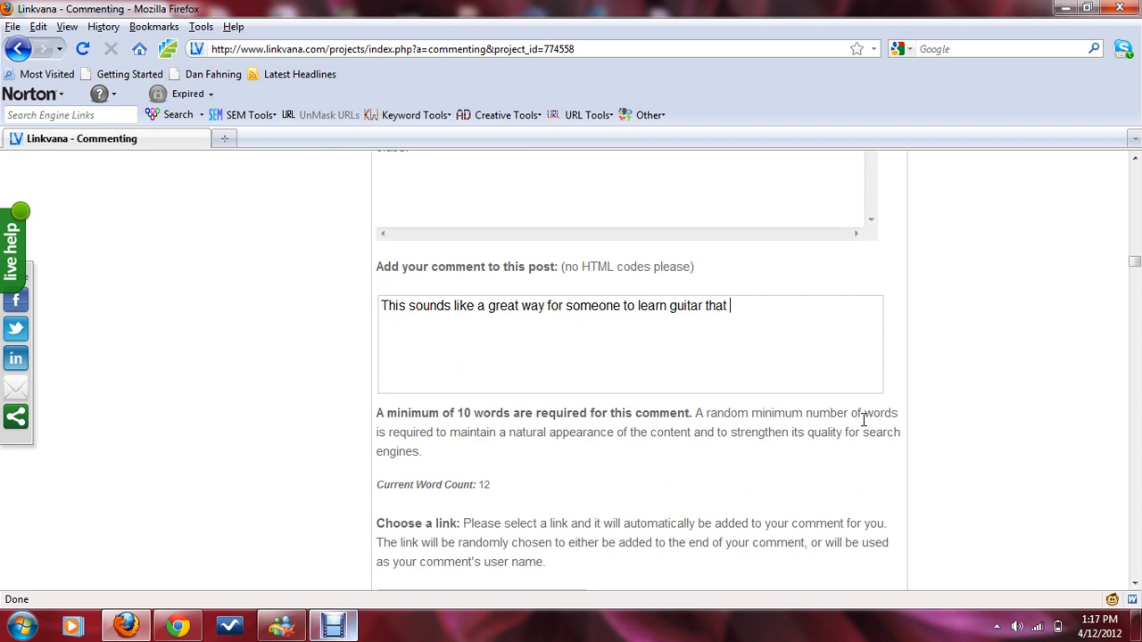
{"action": "type", "text": "is homebound."}
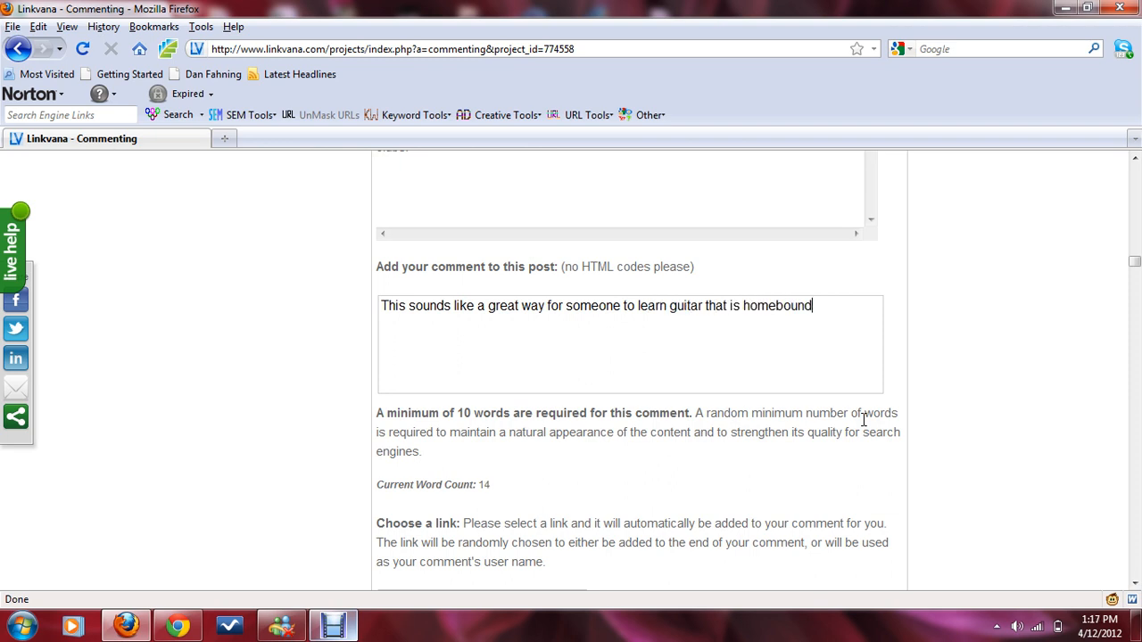
{"action": "key", "text": "BackSpace"}
{"action": "key", "text": "BackSpace"}
{"action": "type", "text": "or lives"}
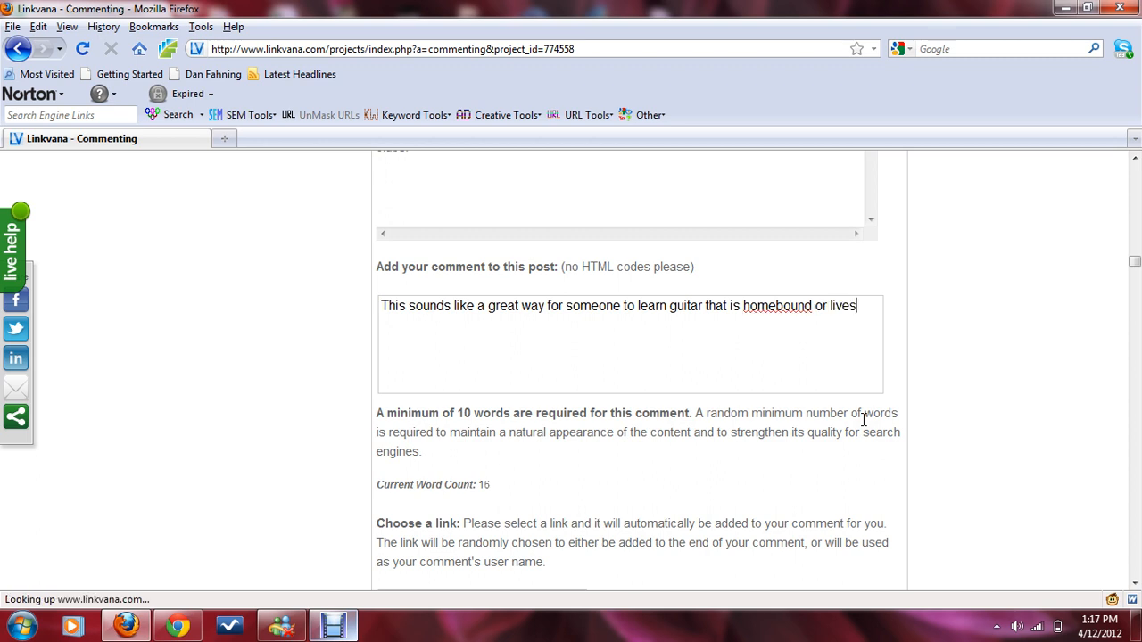
{"action": "type", "text": " far"}
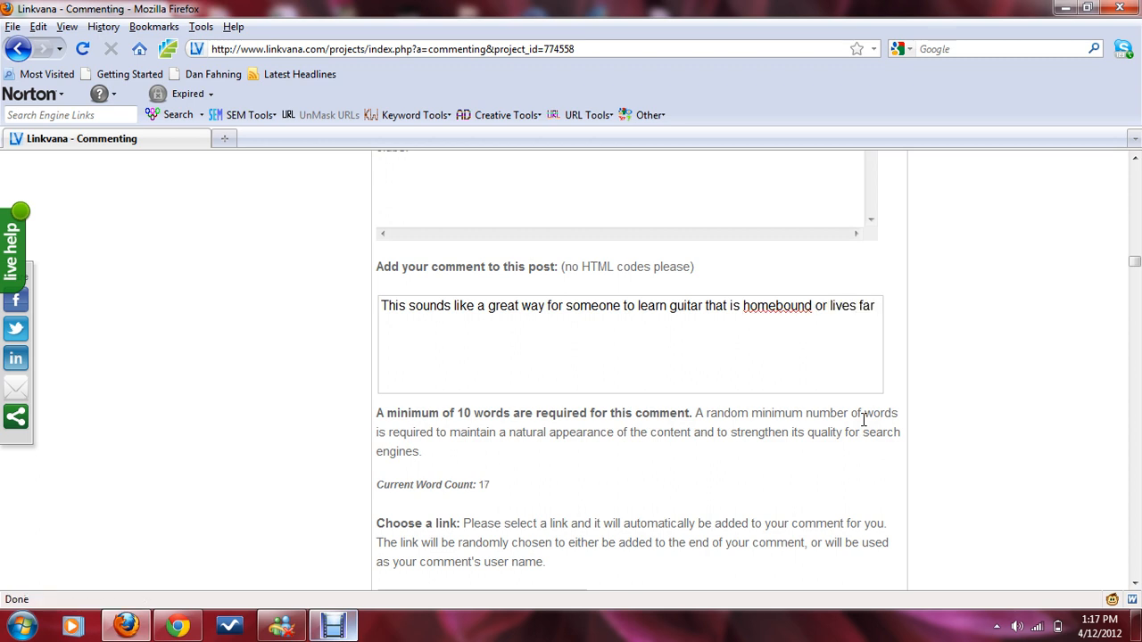
{"action": "type", "text": " out in the country."}
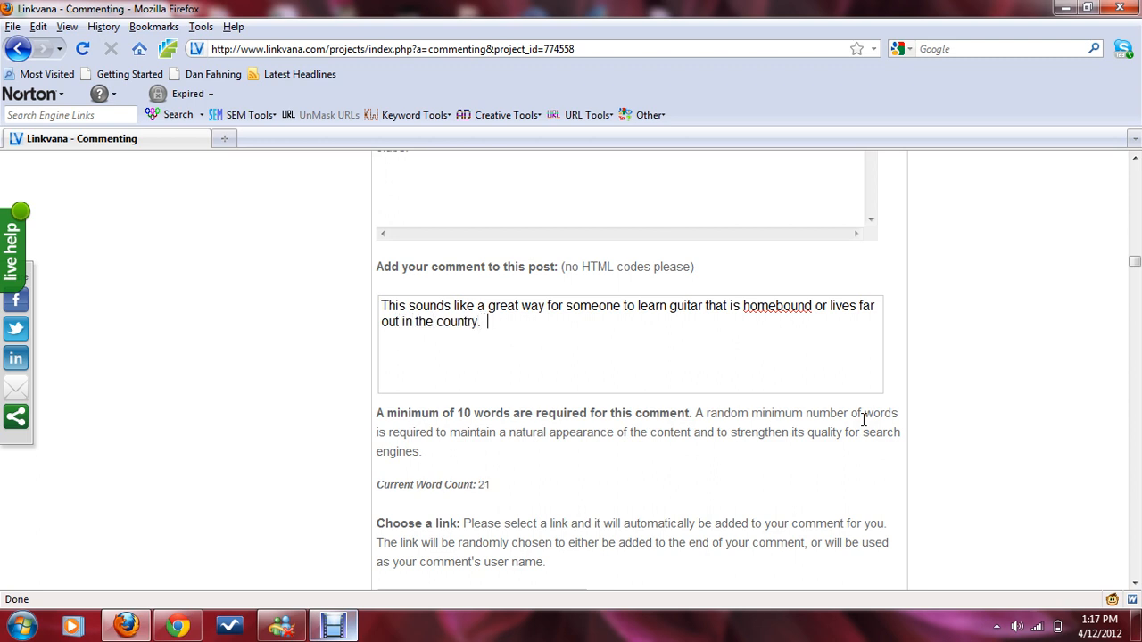
{"action": "type", "text": "  Great lidea."}
Step: Choose the 'Wedding Ceremony Music Songs' link for the comment and submit it
{"action": "scroll", "coordinate": [1066, 433], "scroll_direction": "down", "scroll_amount": 4}
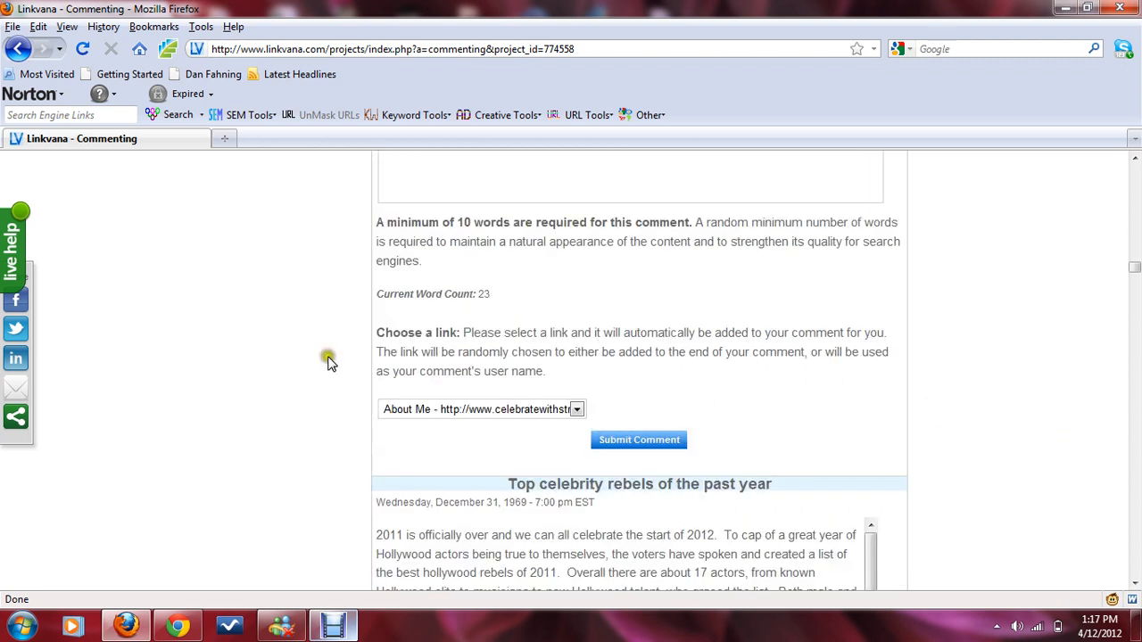
{"action": "left_click_drag", "start_coordinate": [535, 409], "coordinate": [783, 375]}
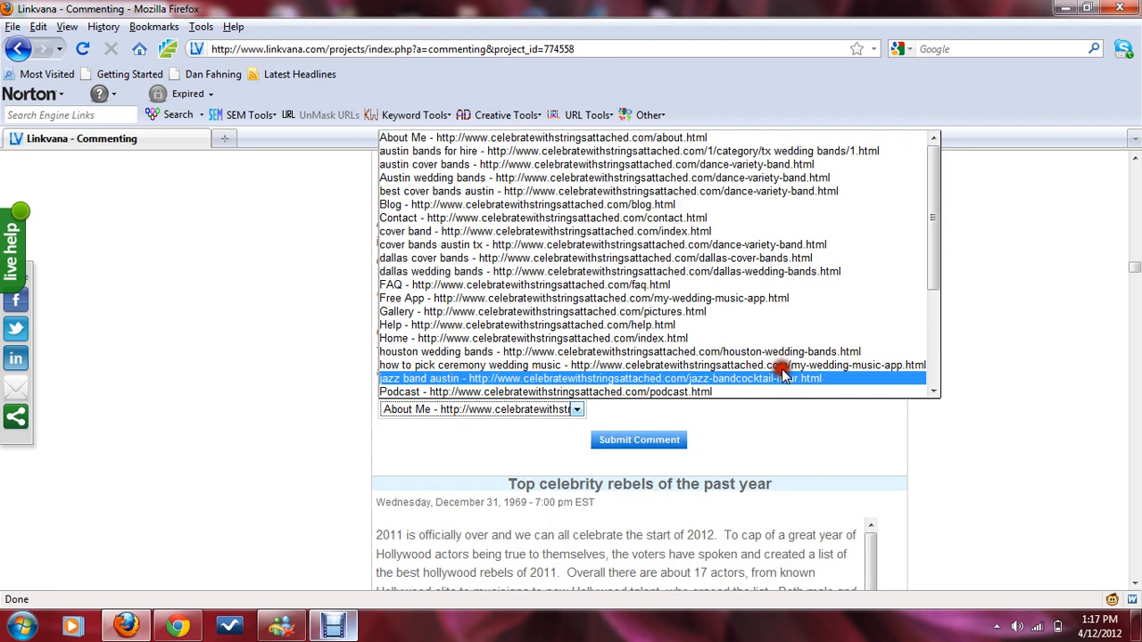
{"action": "scroll", "coordinate": [783, 366], "scroll_direction": "down", "scroll_amount": 4}
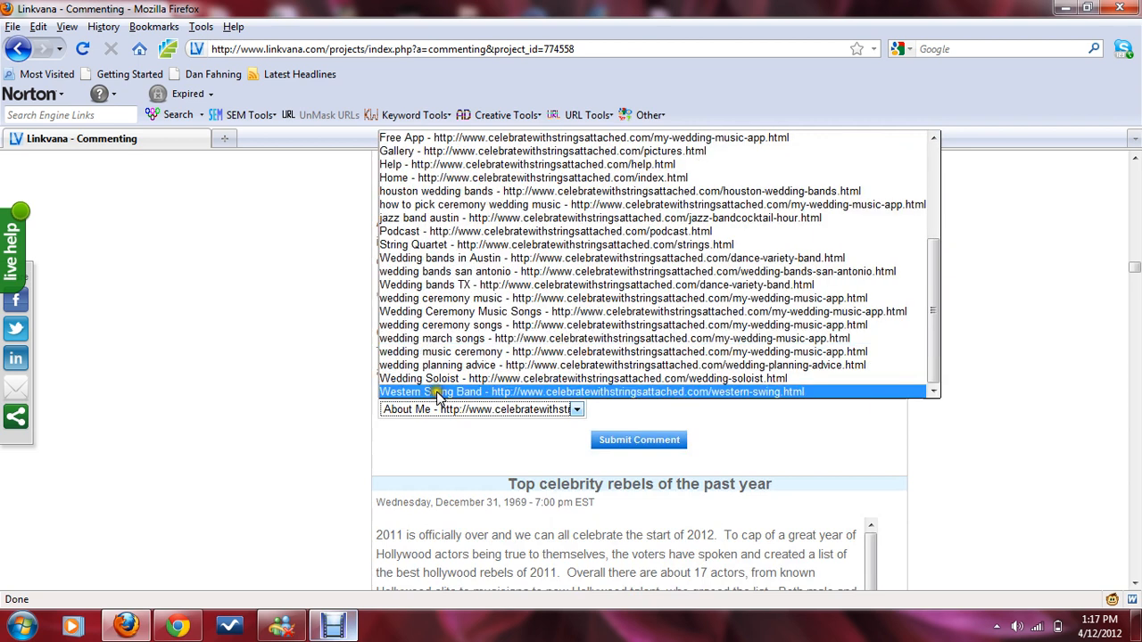
{"action": "left_click", "coordinate": [501, 312]}
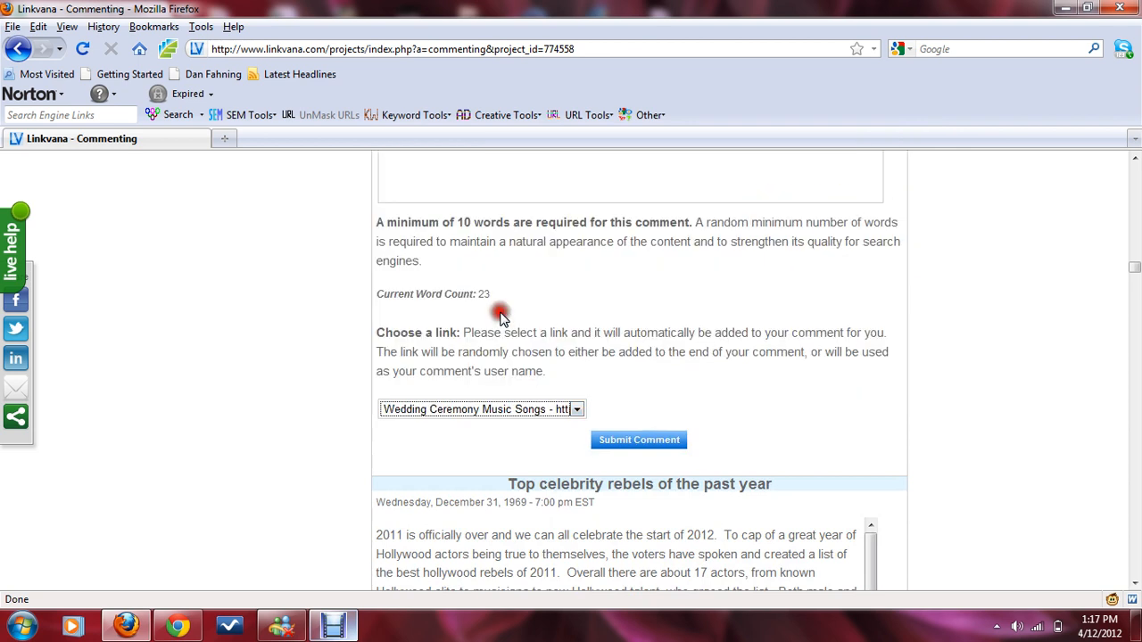
{"action": "left_click", "coordinate": [652, 442]}
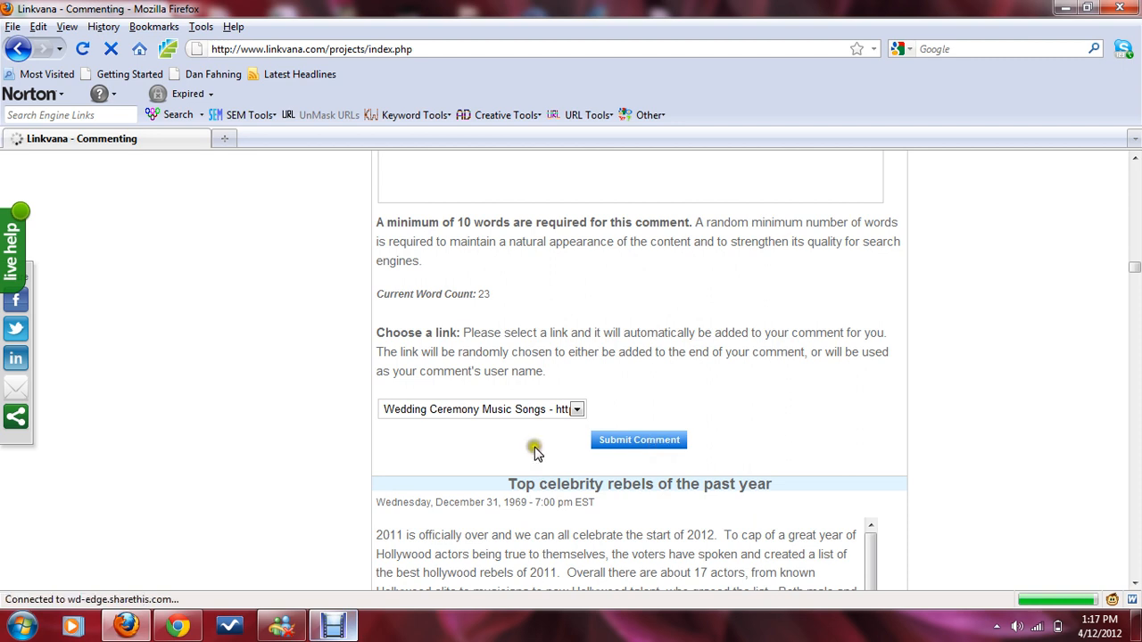
Step: Switch to the keyword spreadsheet and mark an x in the Linkvana column for Wedding Ceremony Music Songs
{"action": "key", "text": "alt+Tab"}
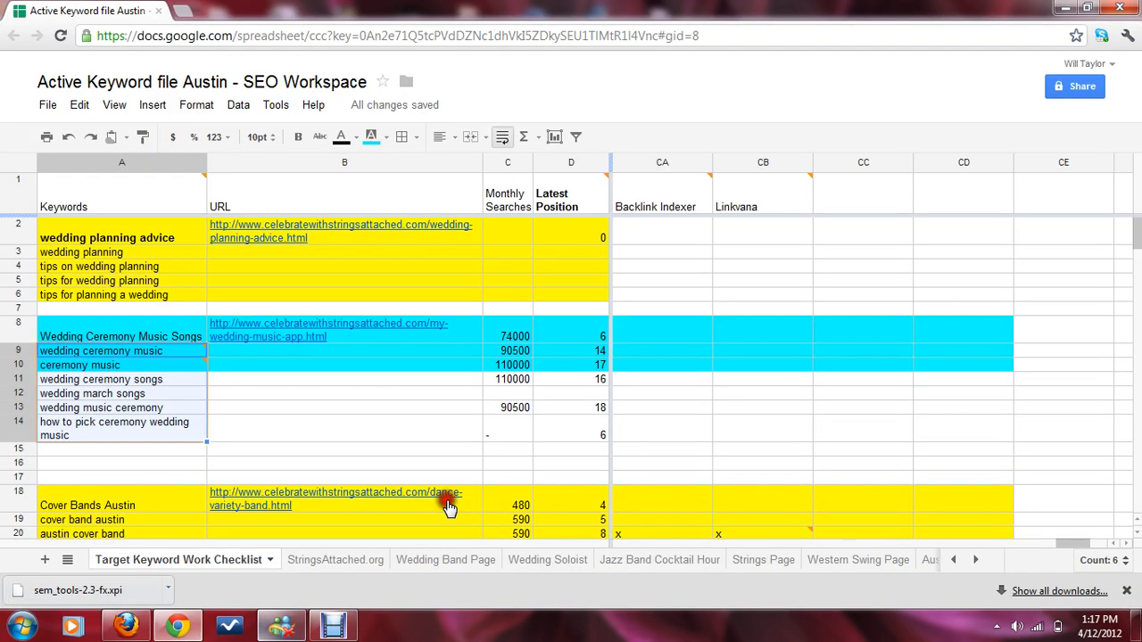
{"action": "left_click", "coordinate": [137, 332]}
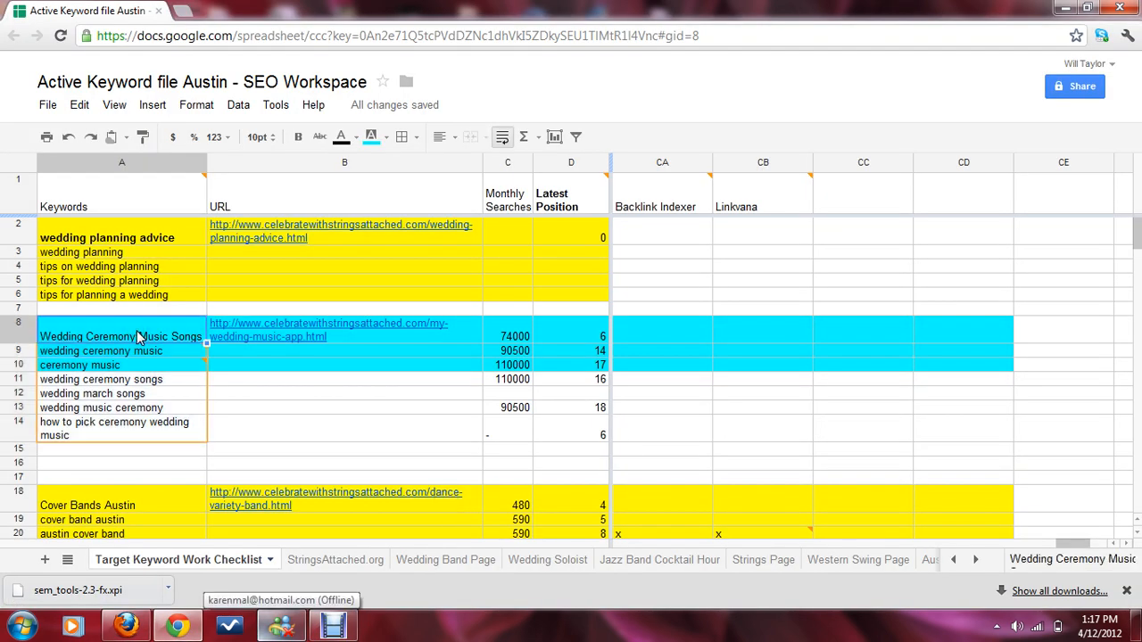
{"action": "left_click", "coordinate": [777, 335]}
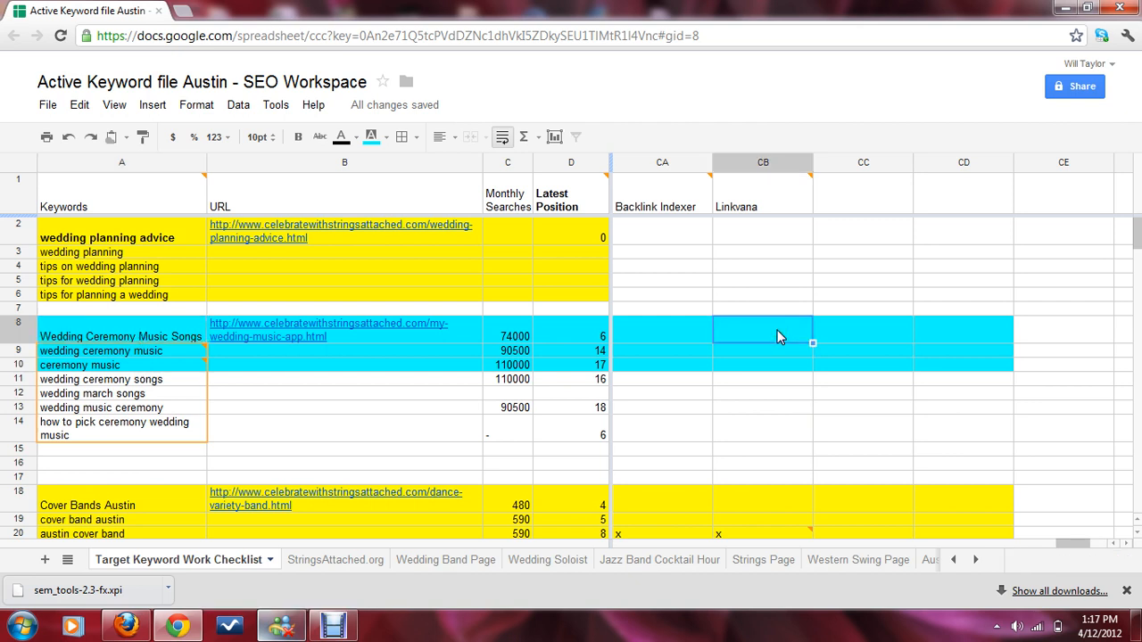
{"action": "type", "text": "x"}
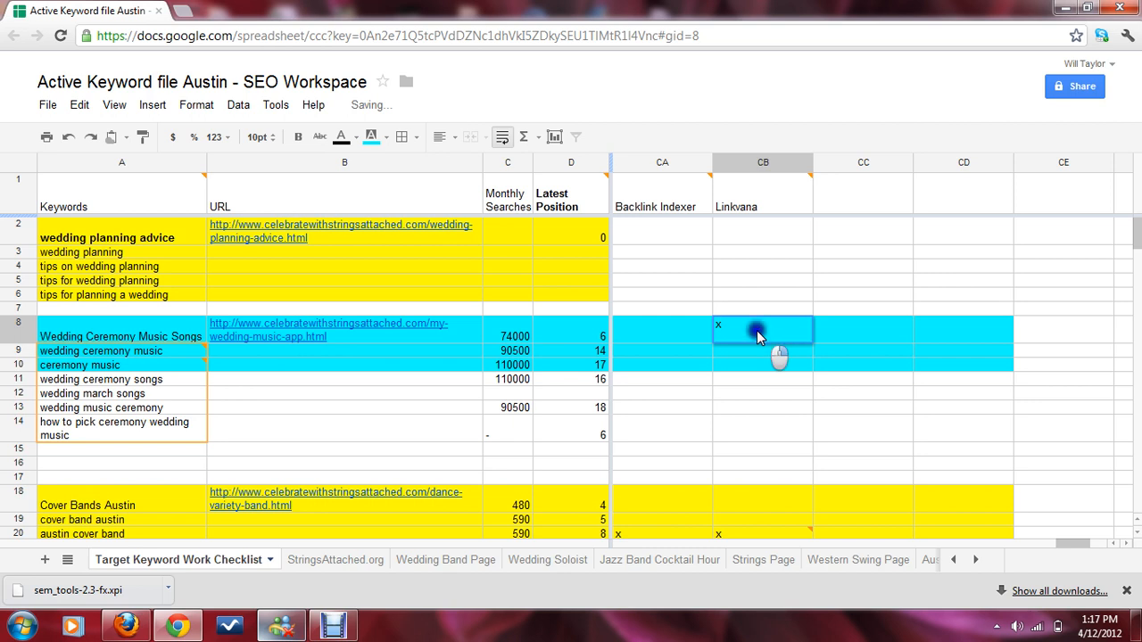
Step: Insert a comment on that Linkvana cell and select its default text
{"action": "right_click", "coordinate": [757, 331]}
{"action": "left_click", "coordinate": [745, 328]}
{"action": "key", "text": "Left"}
{"action": "left_click", "coordinate": [736, 330]}
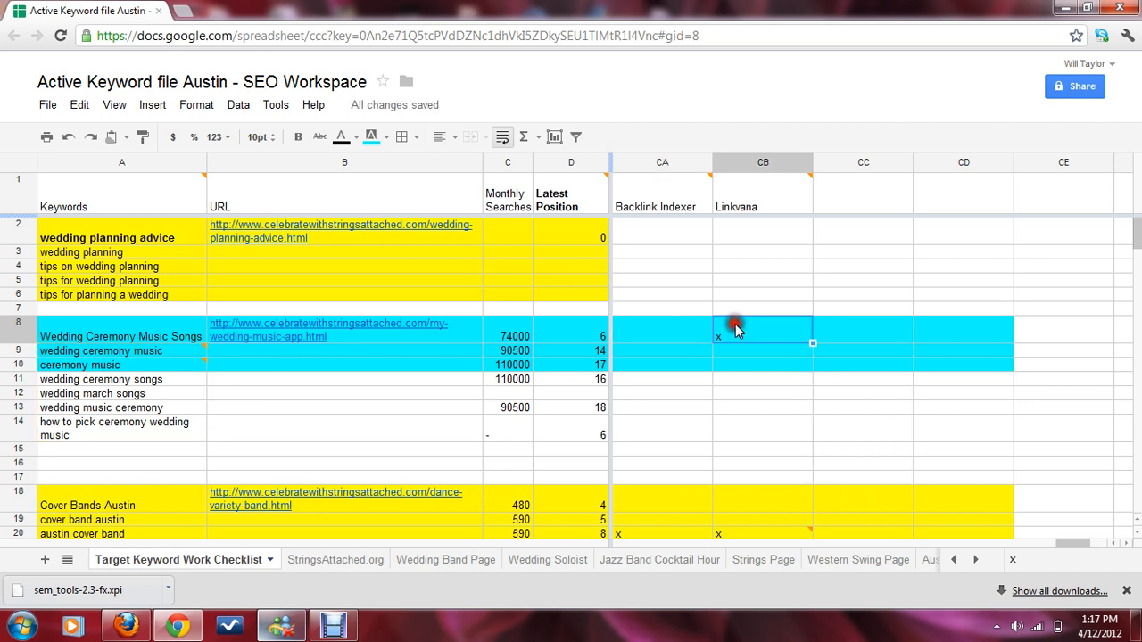
{"action": "right_click", "coordinate": [737, 328]}
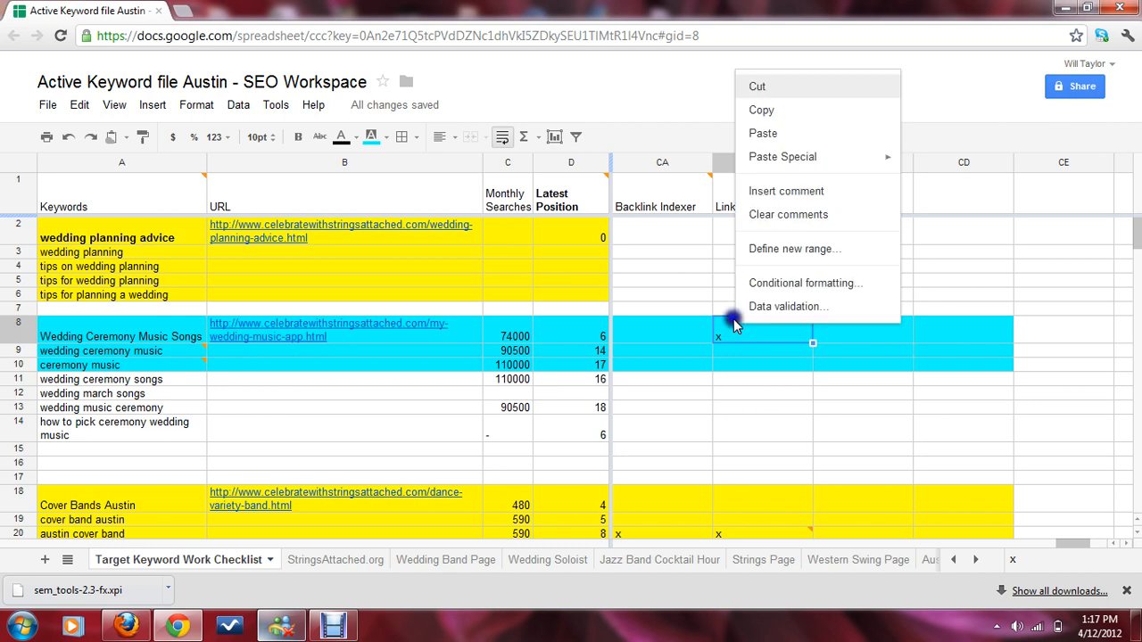
{"action": "left_click", "coordinate": [746, 190]}
{"action": "triple_click", "coordinate": [822, 332]}
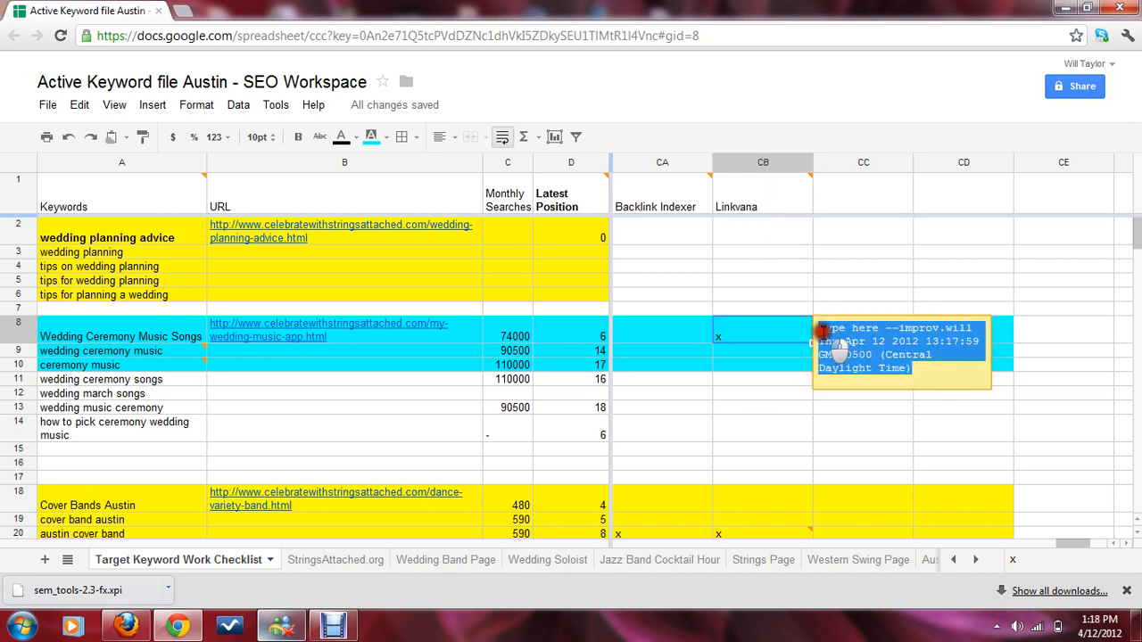
Step: Draft the cell note '4/12 4 blog posts, 4 comment' and clear it again
{"action": "type", "text": "4/12 "}
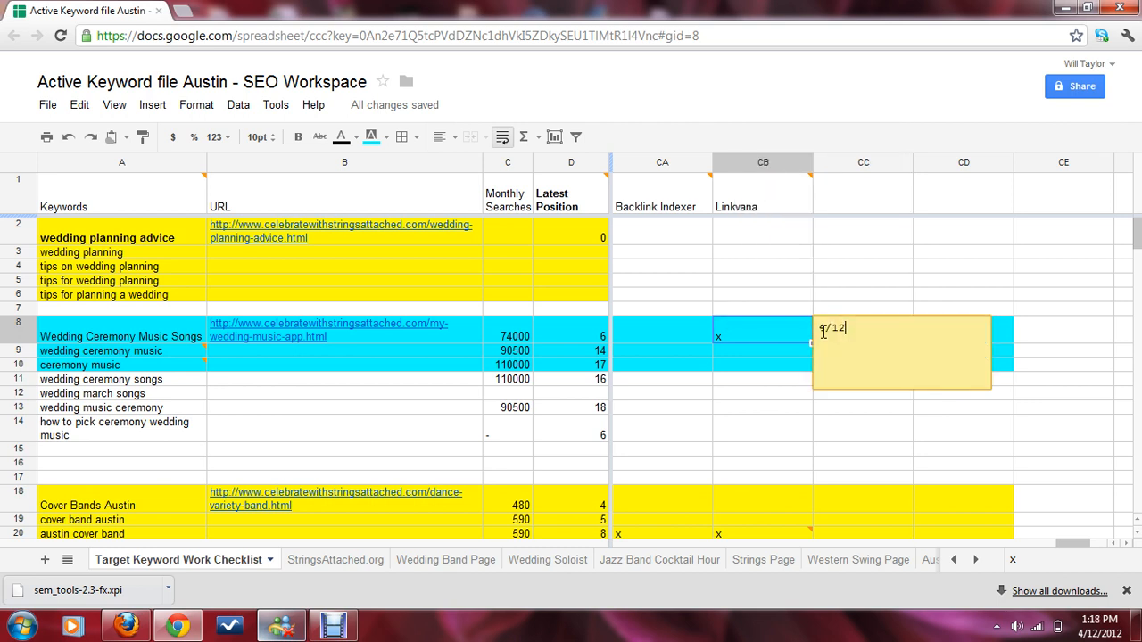
{"action": "type", "text": "4 blog posts"}
{"action": "key", "text": "Return"}
{"action": "type", "text": ", 4 comment"}
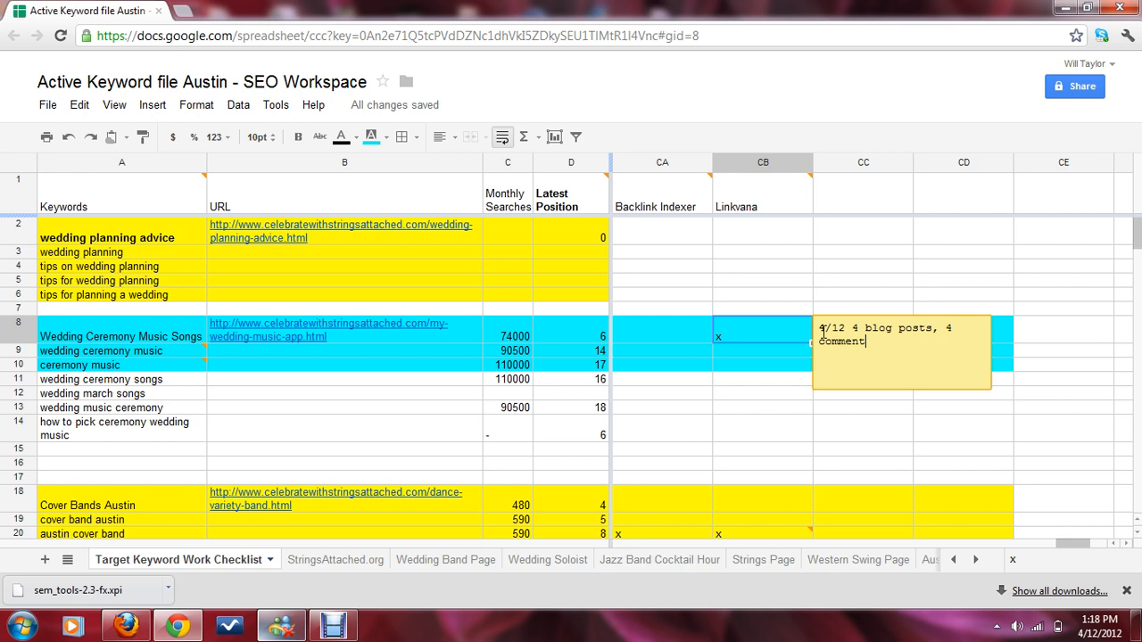
{"action": "key", "text": "ctrl+a"}
{"action": "key", "text": "BackSpace"}
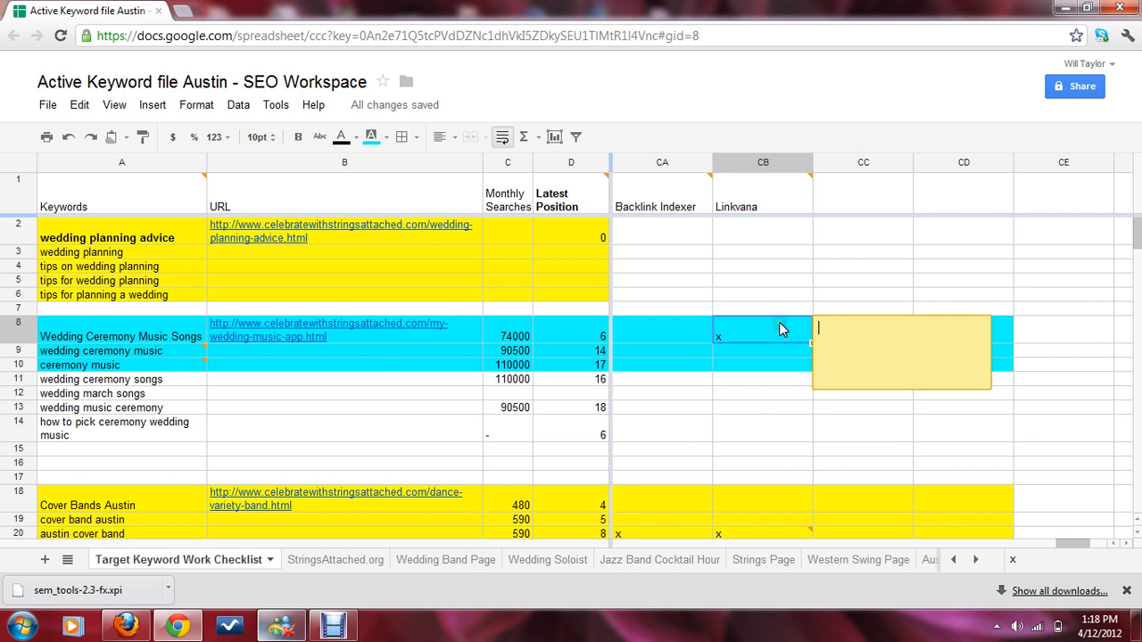
Step: Write the cell note as '4/12', '1 blog post' and '1 comment'
{"action": "type", "text": "1 blog post"}
{"action": "key", "text": "Return"}
{"action": "type", "text": "1 cm"}
{"action": "key", "text": "BackSpace"}
{"action": "type", "text": "ommnet"}
{"action": "key", "text": "Left"}
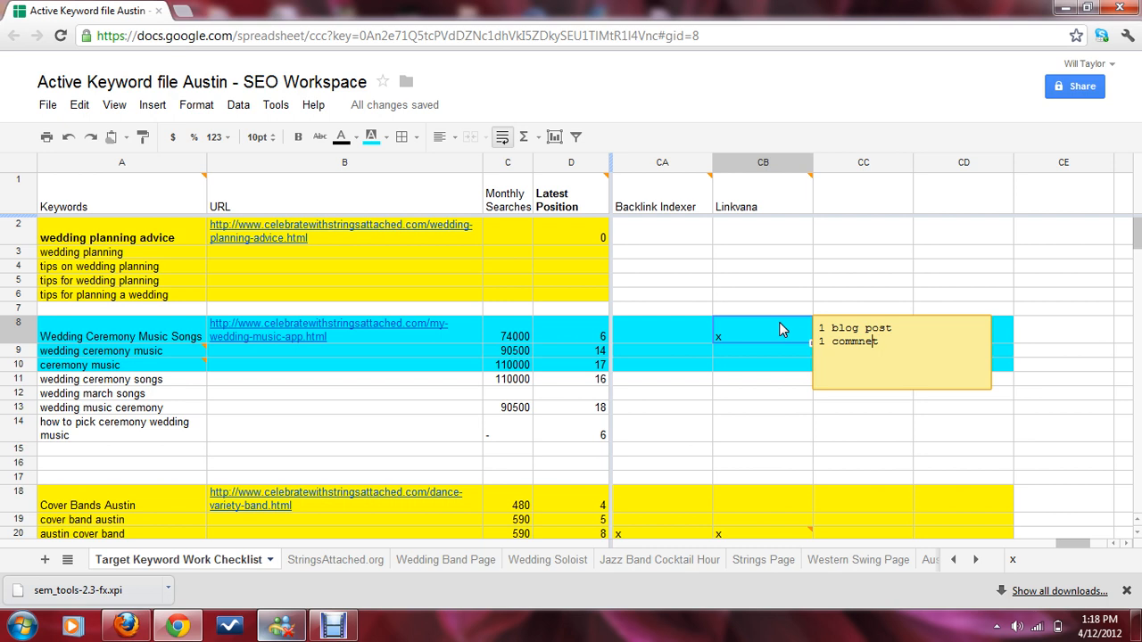
{"action": "key", "text": "BackSpace"}
{"action": "key", "text": "BackSpace"}
{"action": "type", "text": "en"}
{"action": "left_click", "coordinate": [819, 331]}
{"action": "type", "text": "4/12"}
{"action": "left_click", "coordinate": [688, 335]}
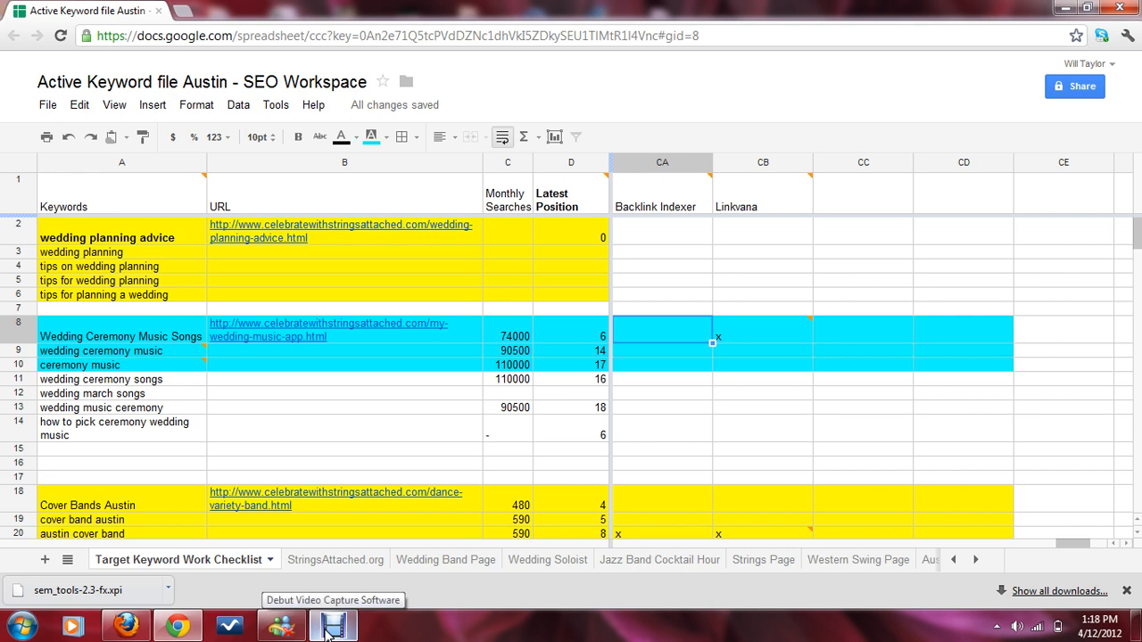
{"action": "left_click", "coordinate": [327, 631]}
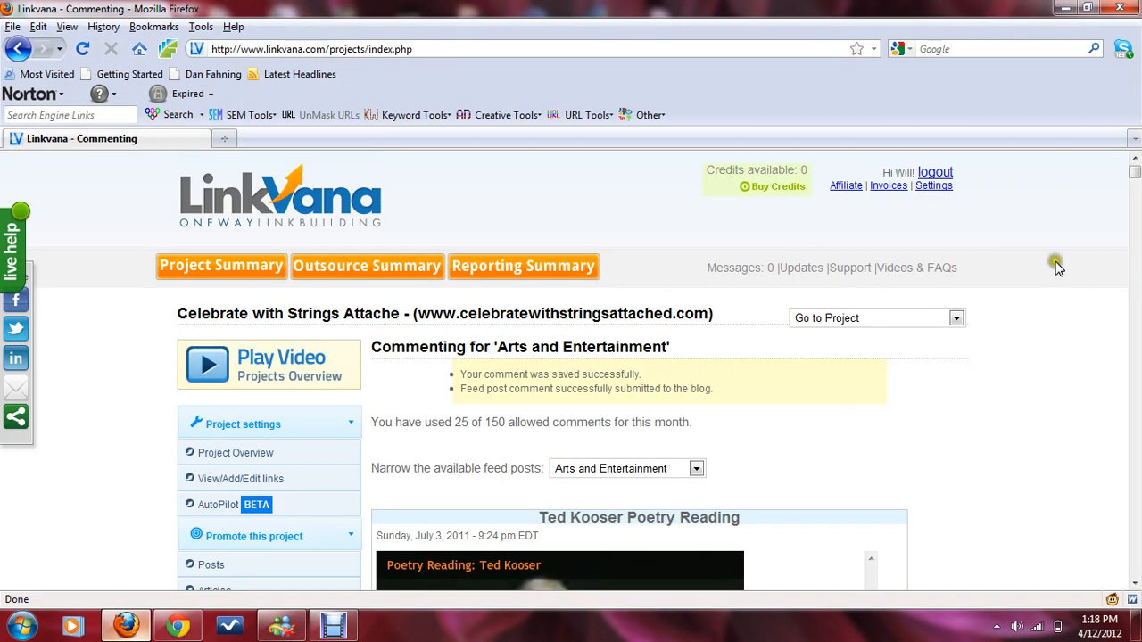
{"action": "left_click", "coordinate": [333, 627]}
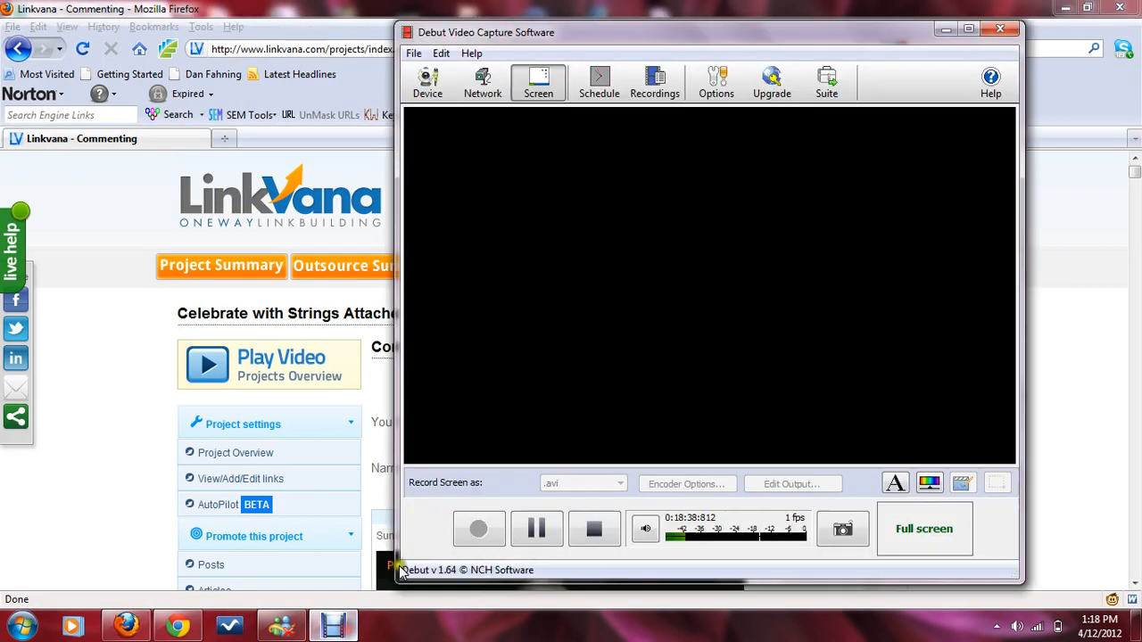